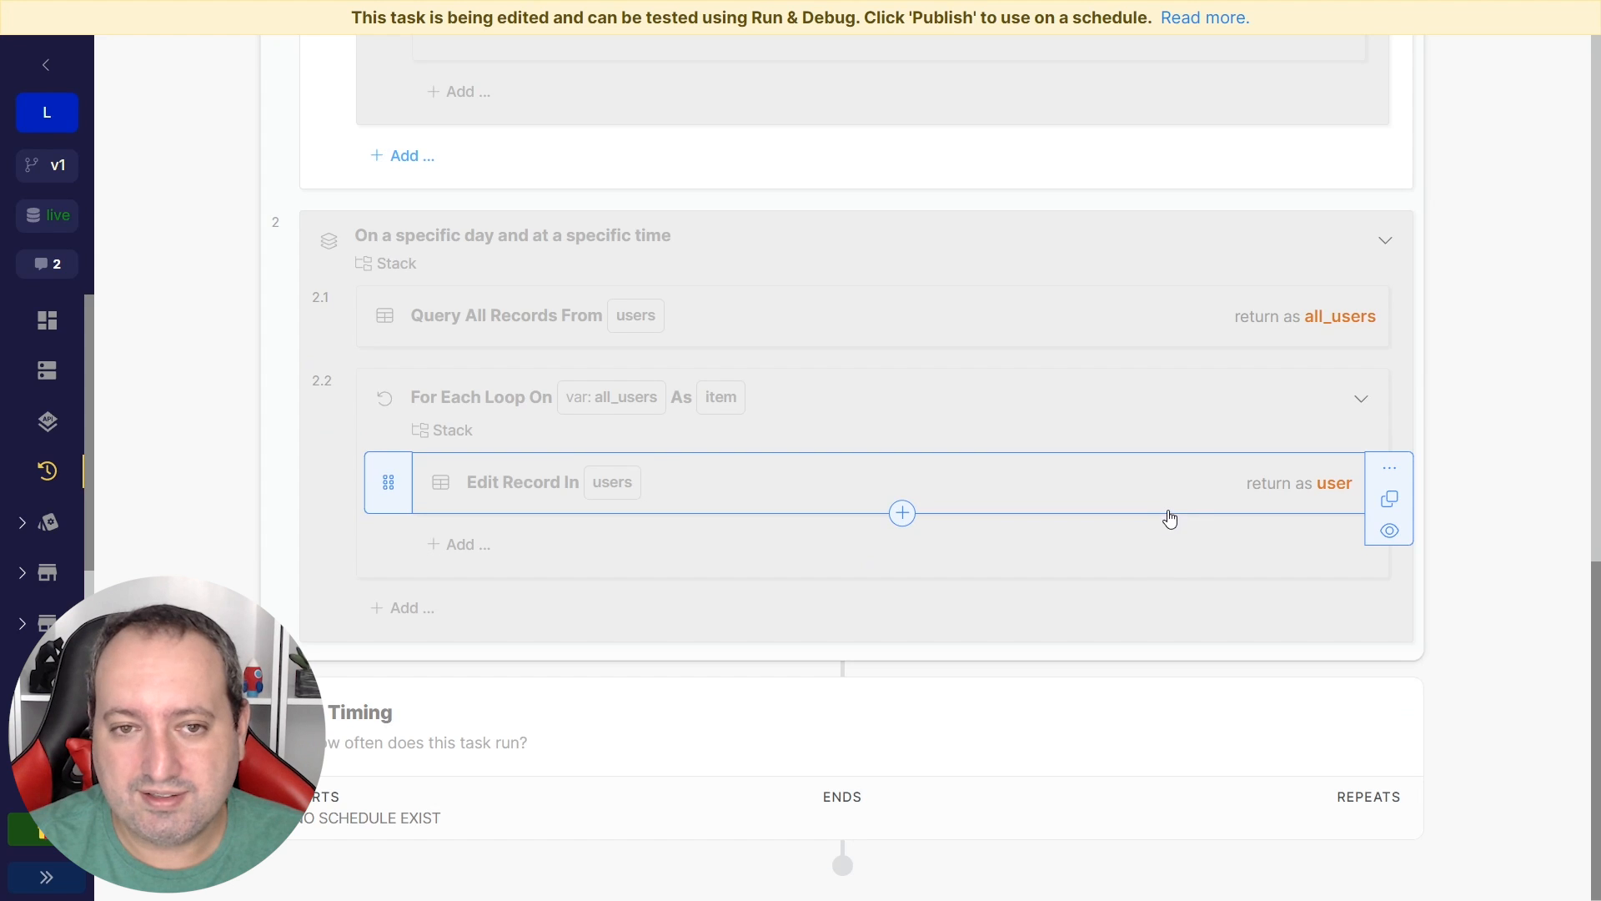
Step: Look through the Utility Functions that can be added below the First day of the month precondition
{"action": "scroll", "coordinate": [1185, 507], "scroll_direction": "up", "scroll_amount": 10}
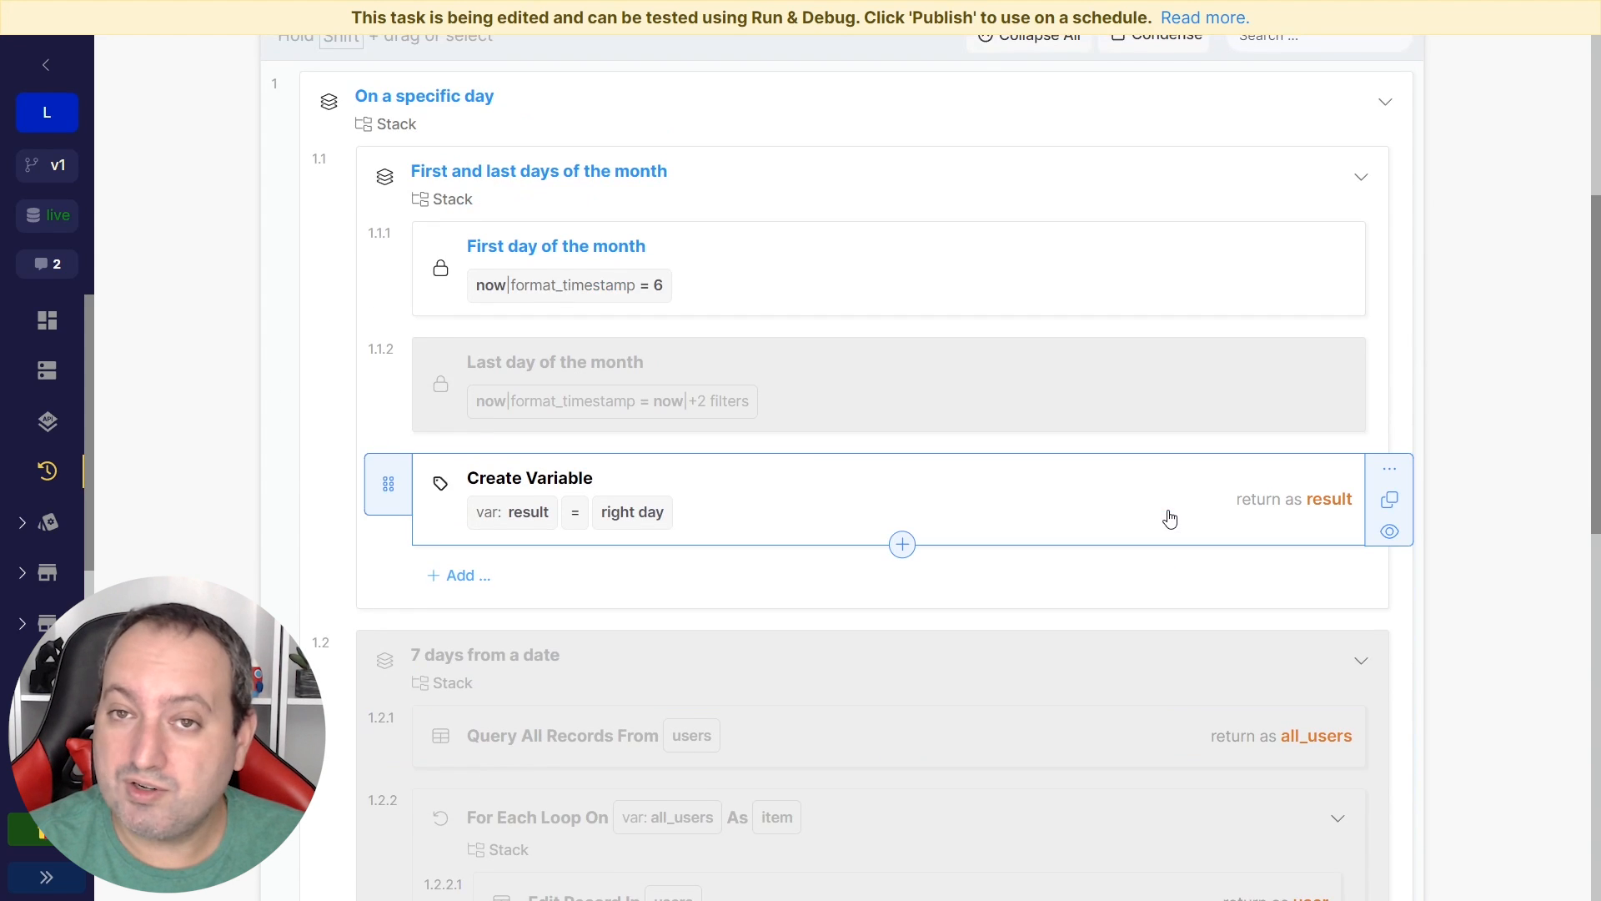
{"action": "scroll", "coordinate": [1165, 518], "scroll_direction": "up", "scroll_amount": 2}
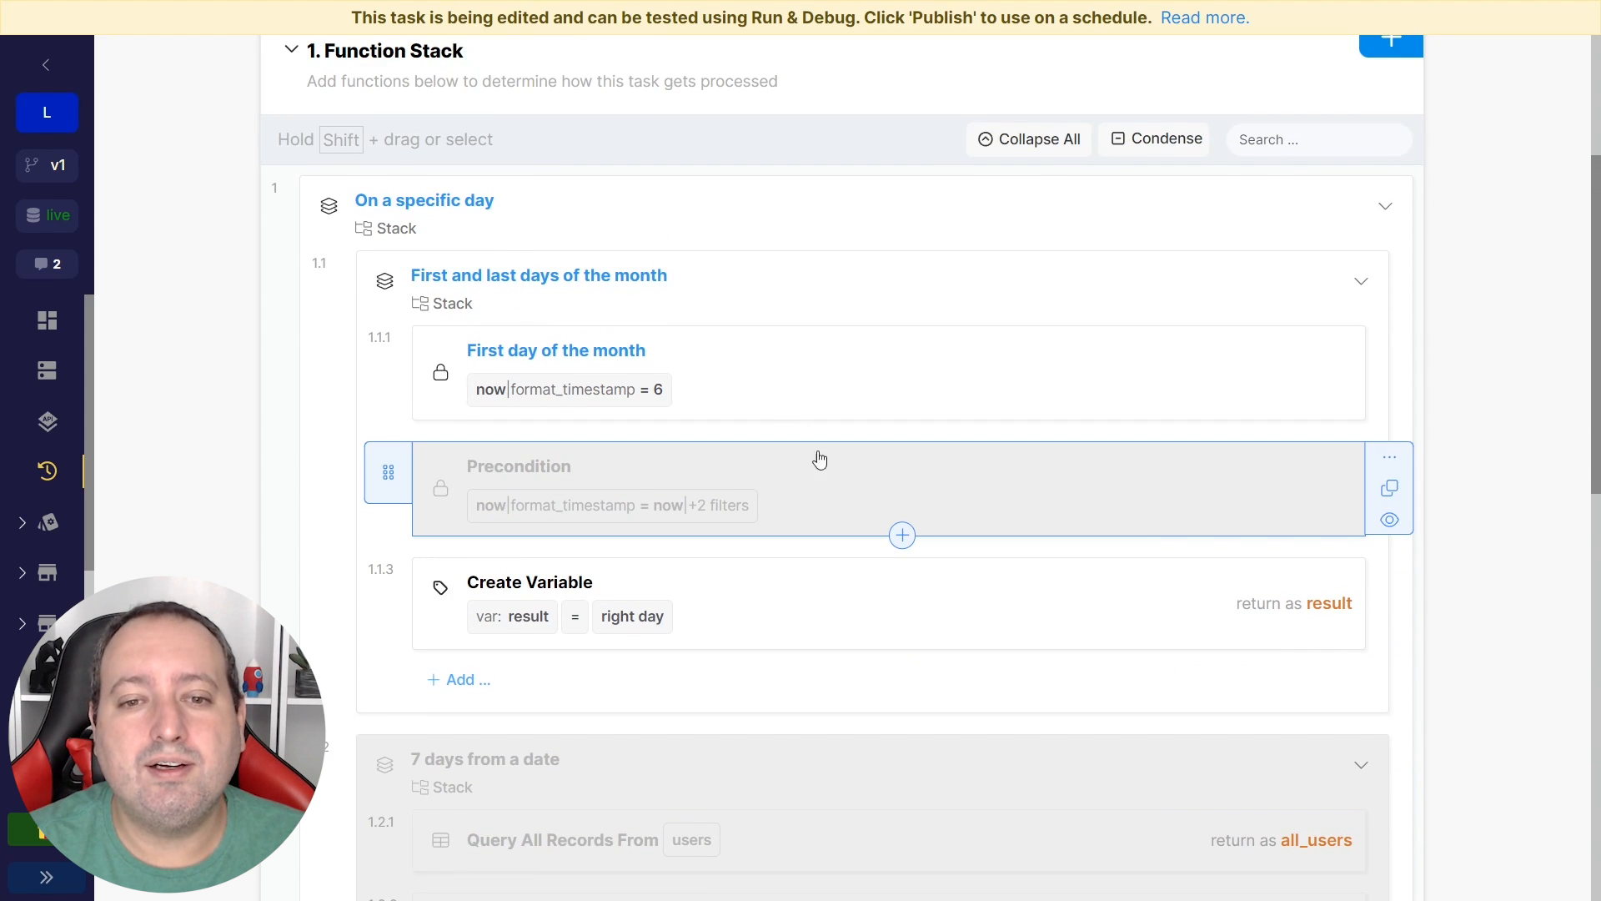
{"action": "scroll", "coordinate": [817, 455], "scroll_direction": "up", "scroll_amount": 2}
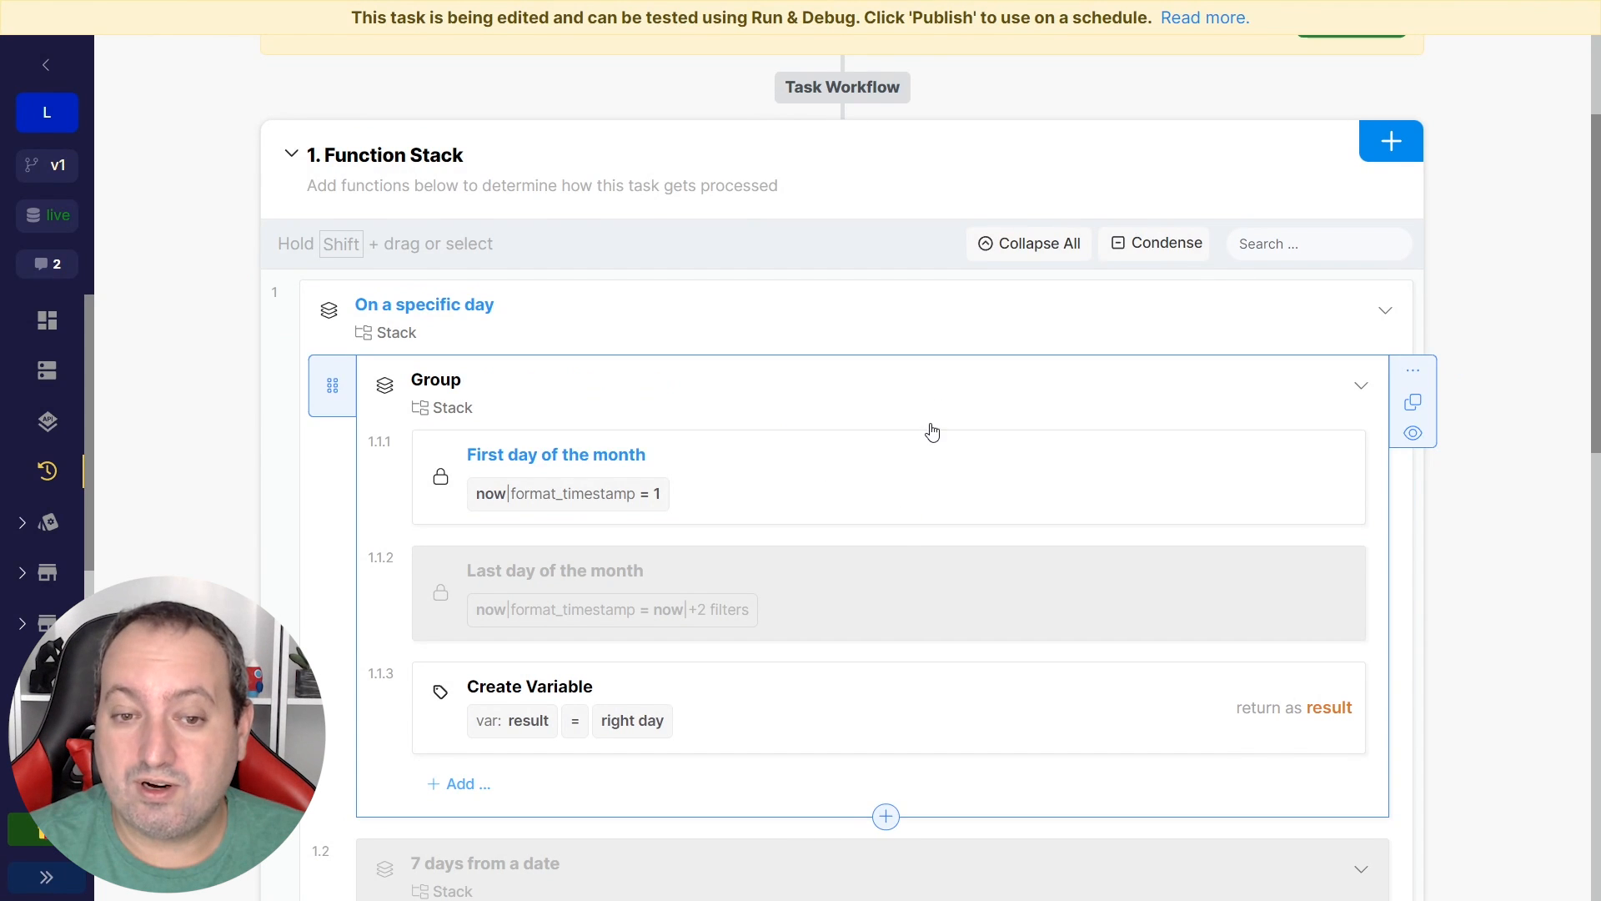
{"action": "left_click", "coordinate": [902, 524]}
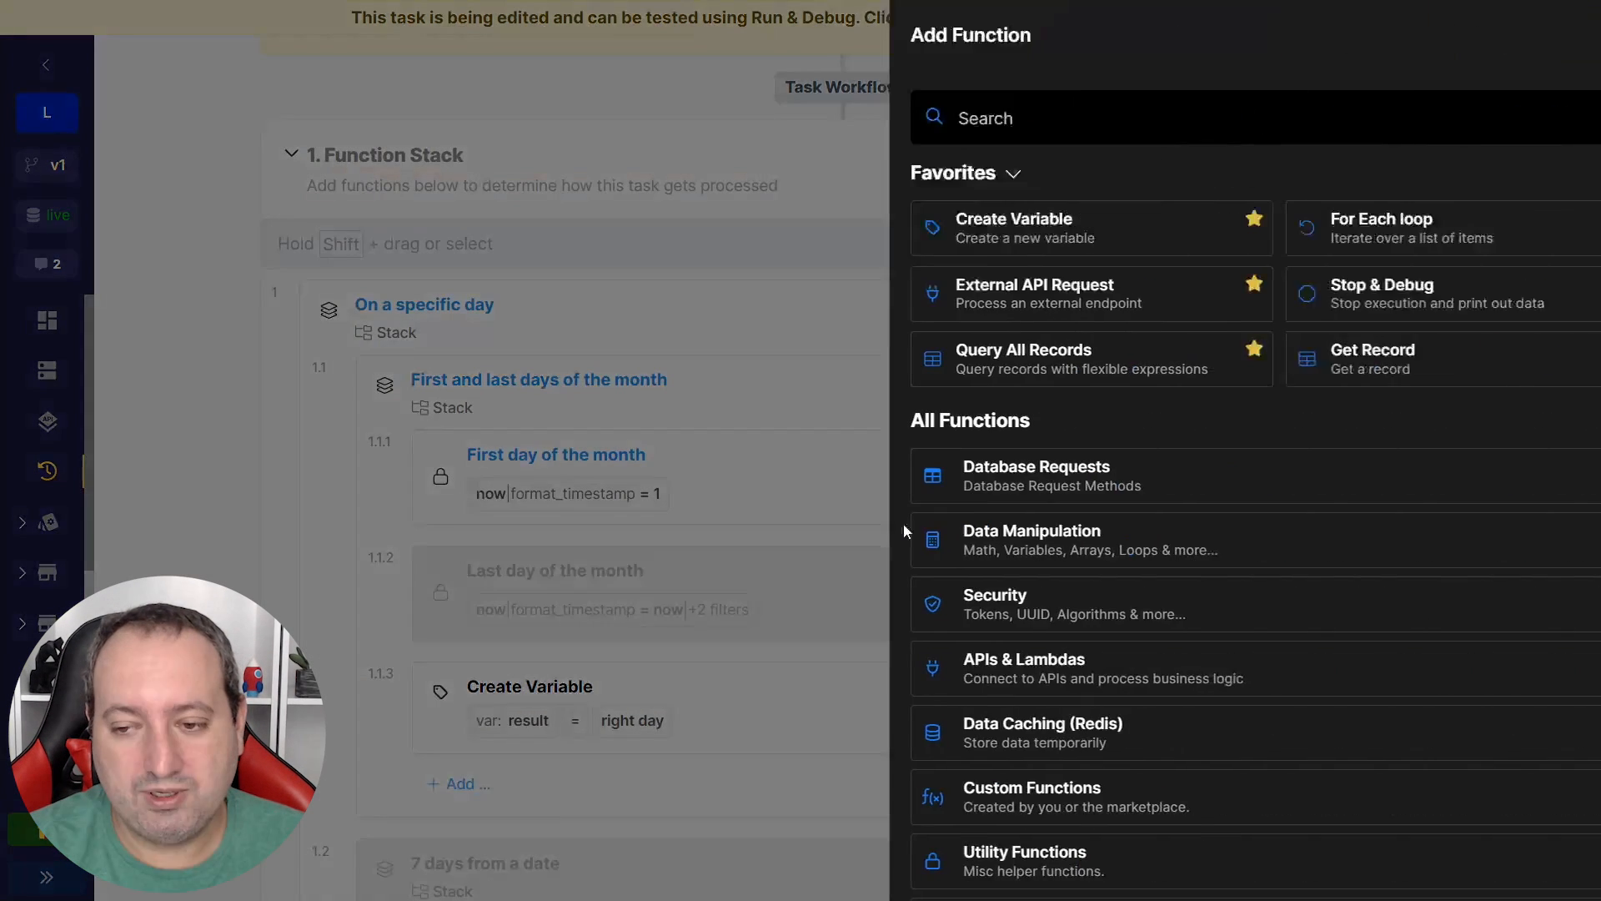
{"action": "scroll", "coordinate": [1049, 534], "scroll_direction": "down", "scroll_amount": 3}
{"action": "left_click", "coordinate": [1048, 658]}
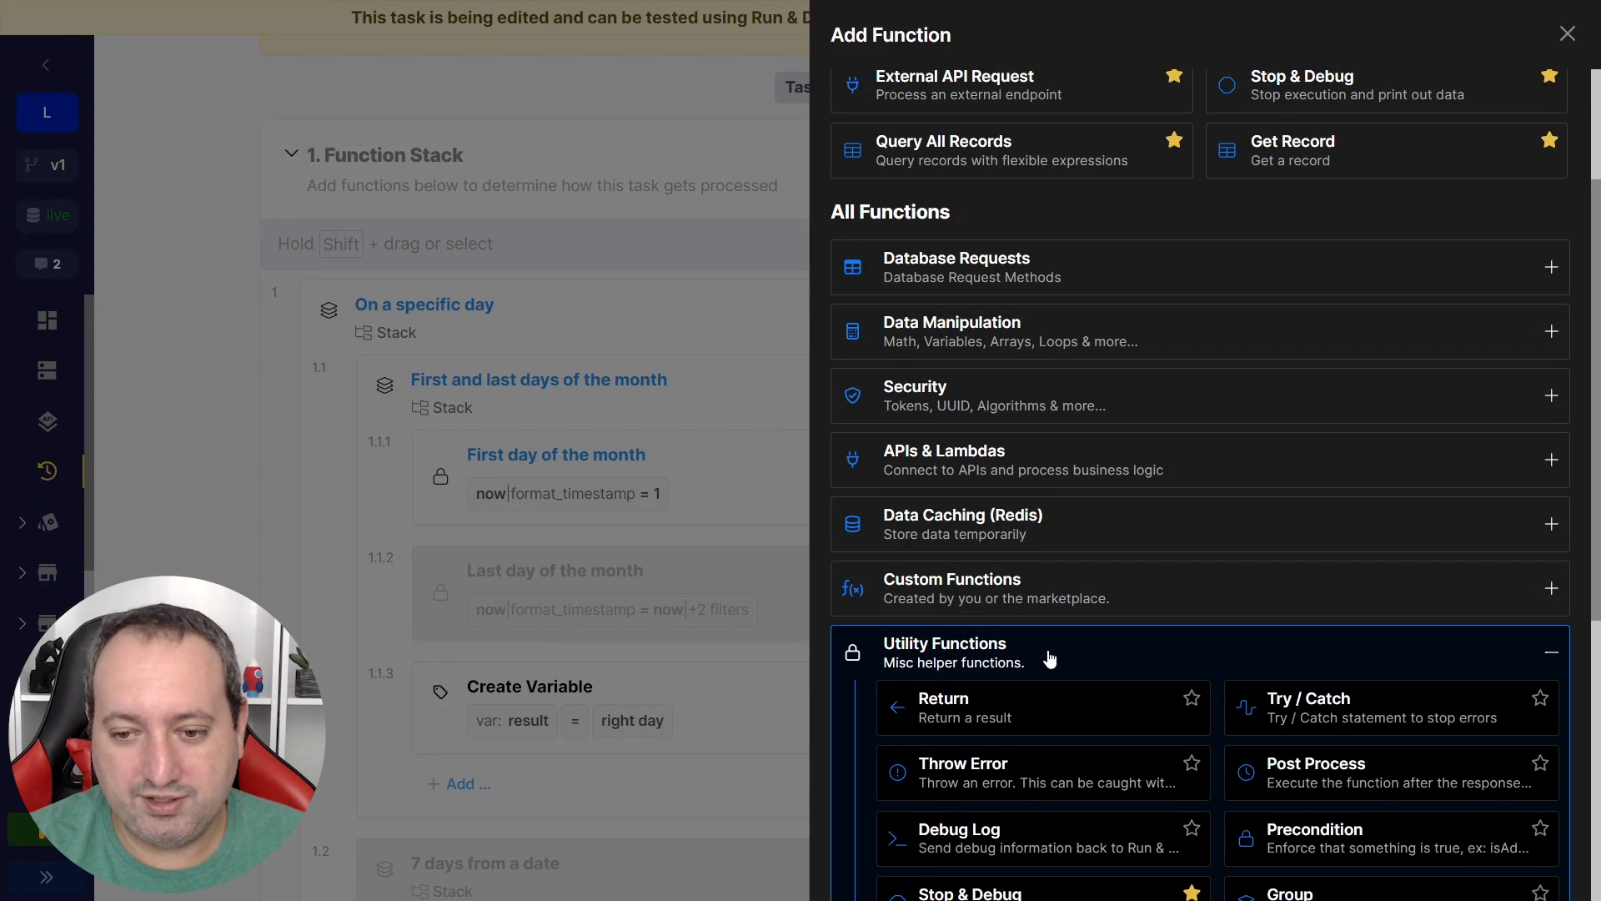
{"action": "scroll", "coordinate": [1269, 704], "scroll_direction": "down", "scroll_amount": 1}
{"action": "left_click", "coordinate": [1567, 34]}
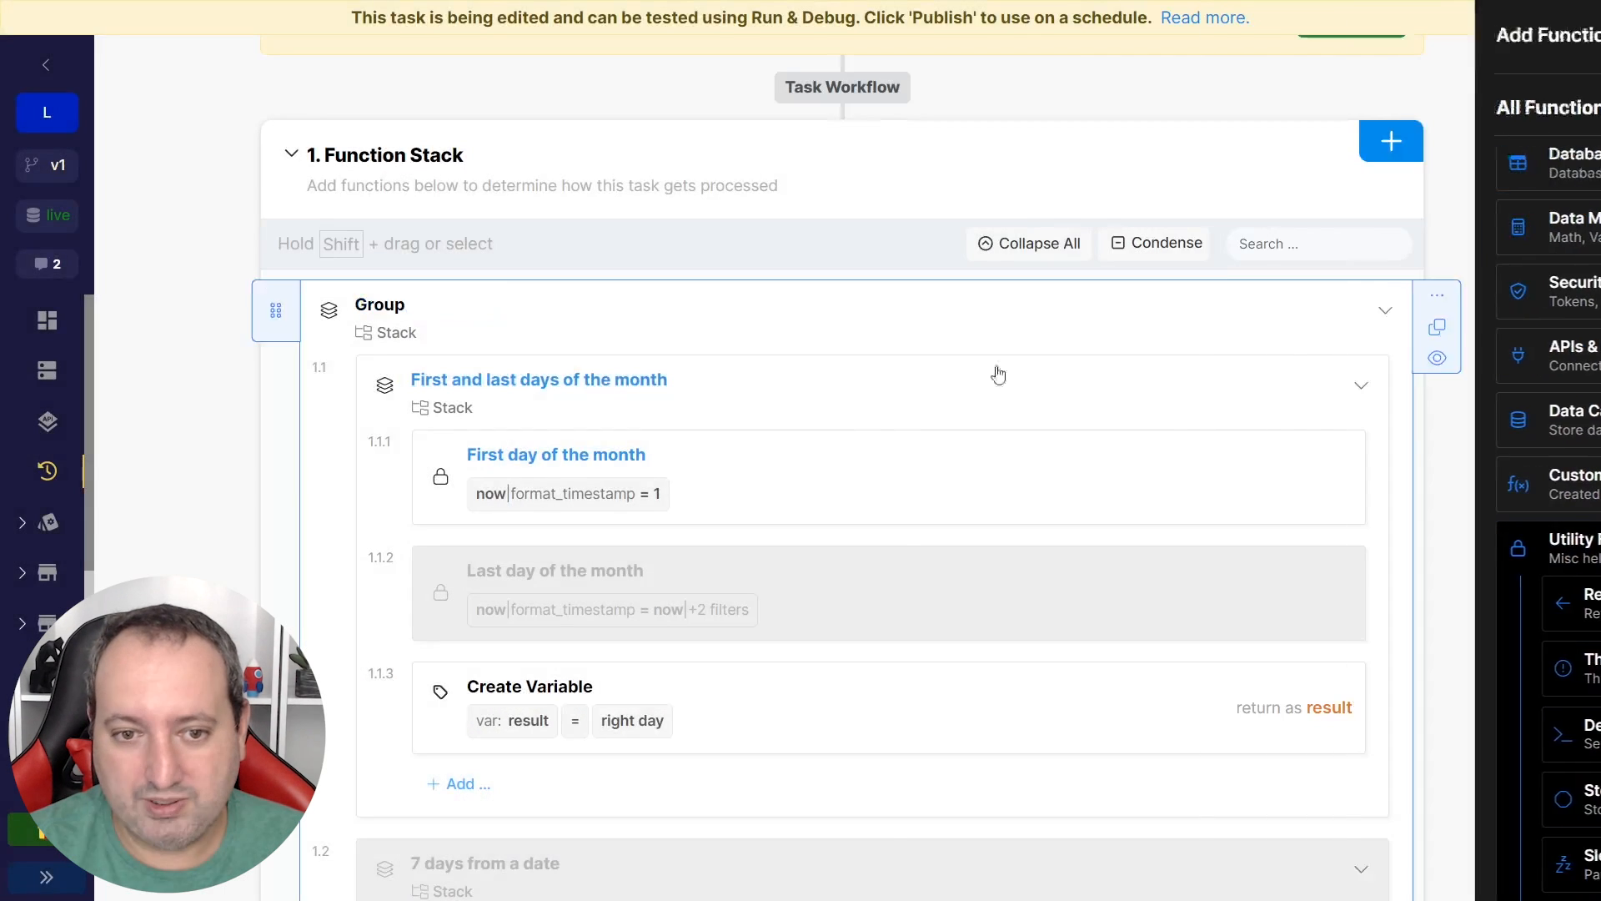
Step: Review the conditional expression and its format_timestamp filter in the First day of the month precondition
{"action": "left_click", "coordinate": [794, 464]}
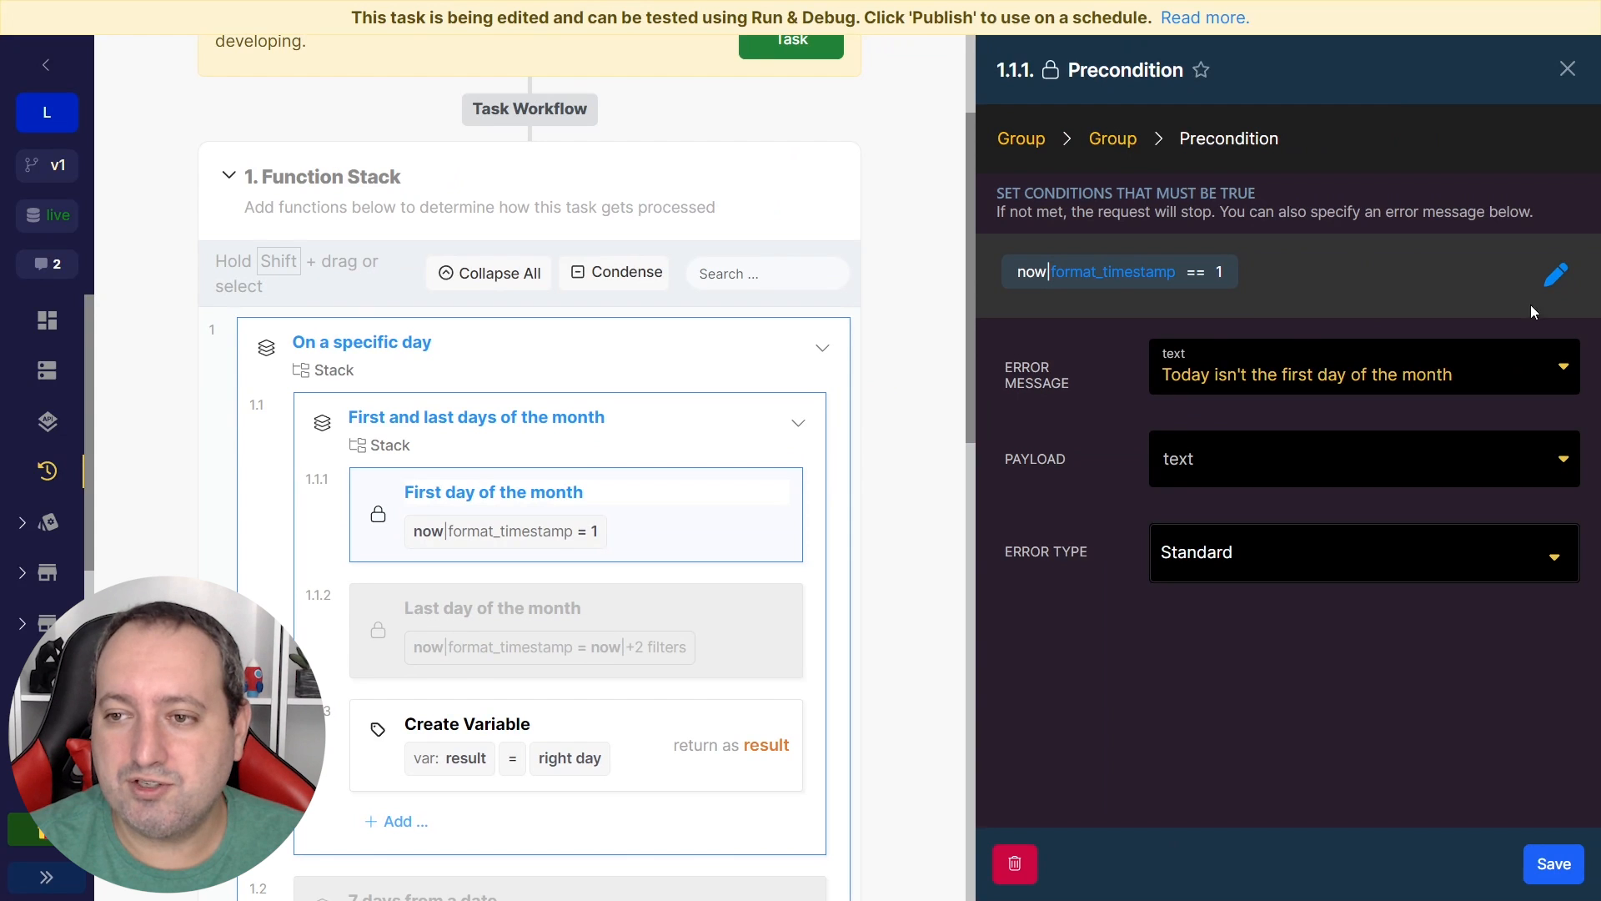
{"action": "left_click", "coordinate": [1556, 279]}
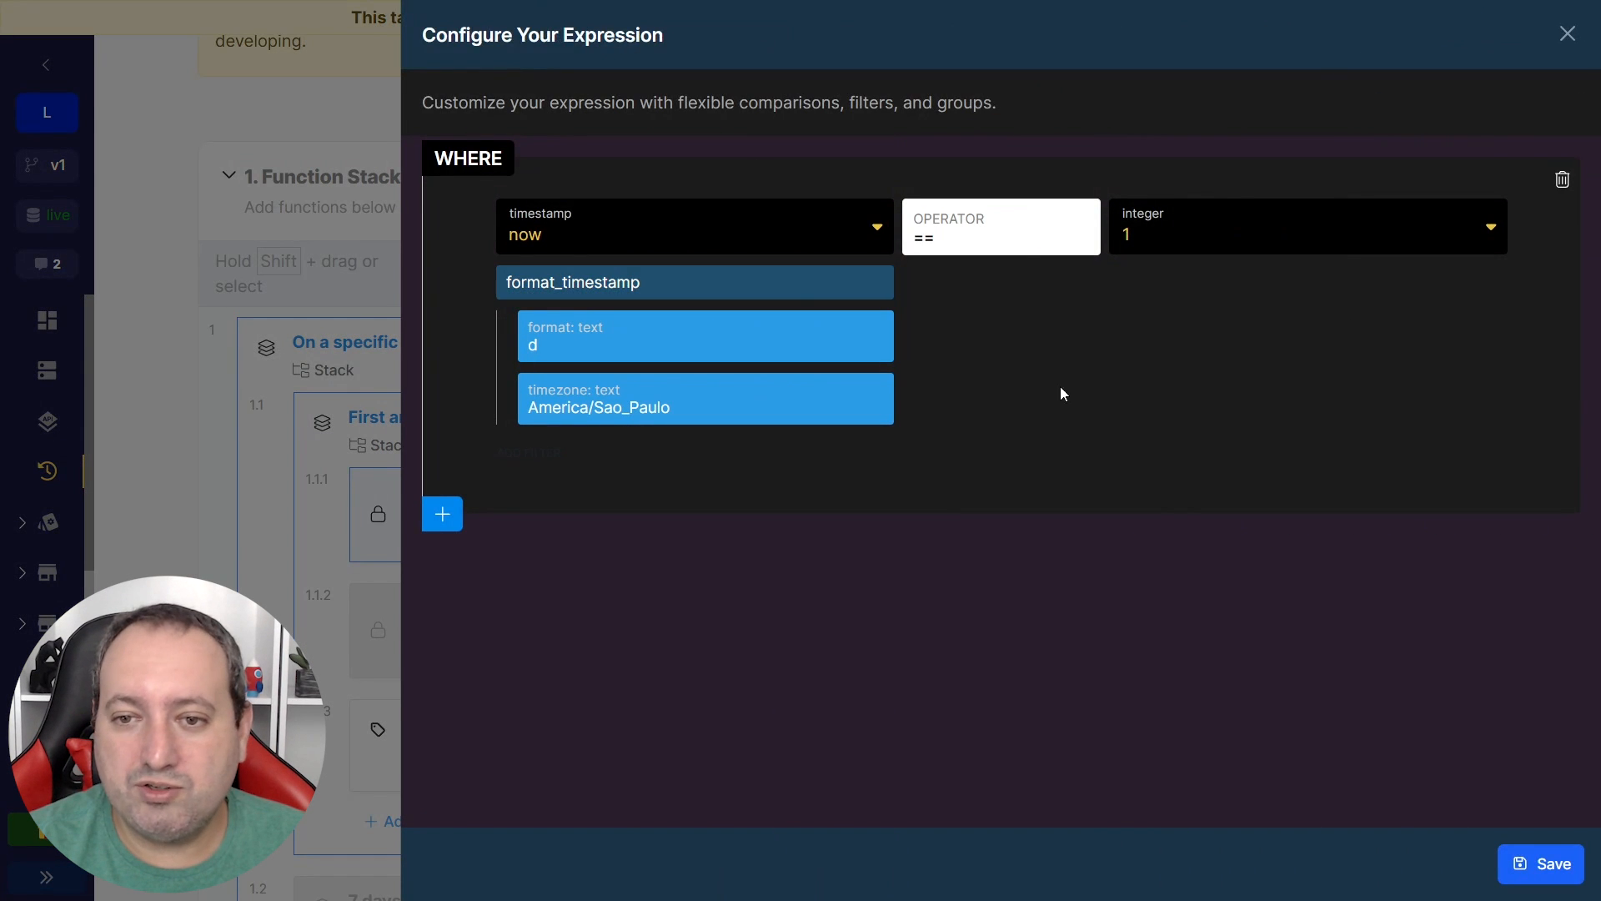
{"action": "mouse_move", "coordinate": [1204, 289]}
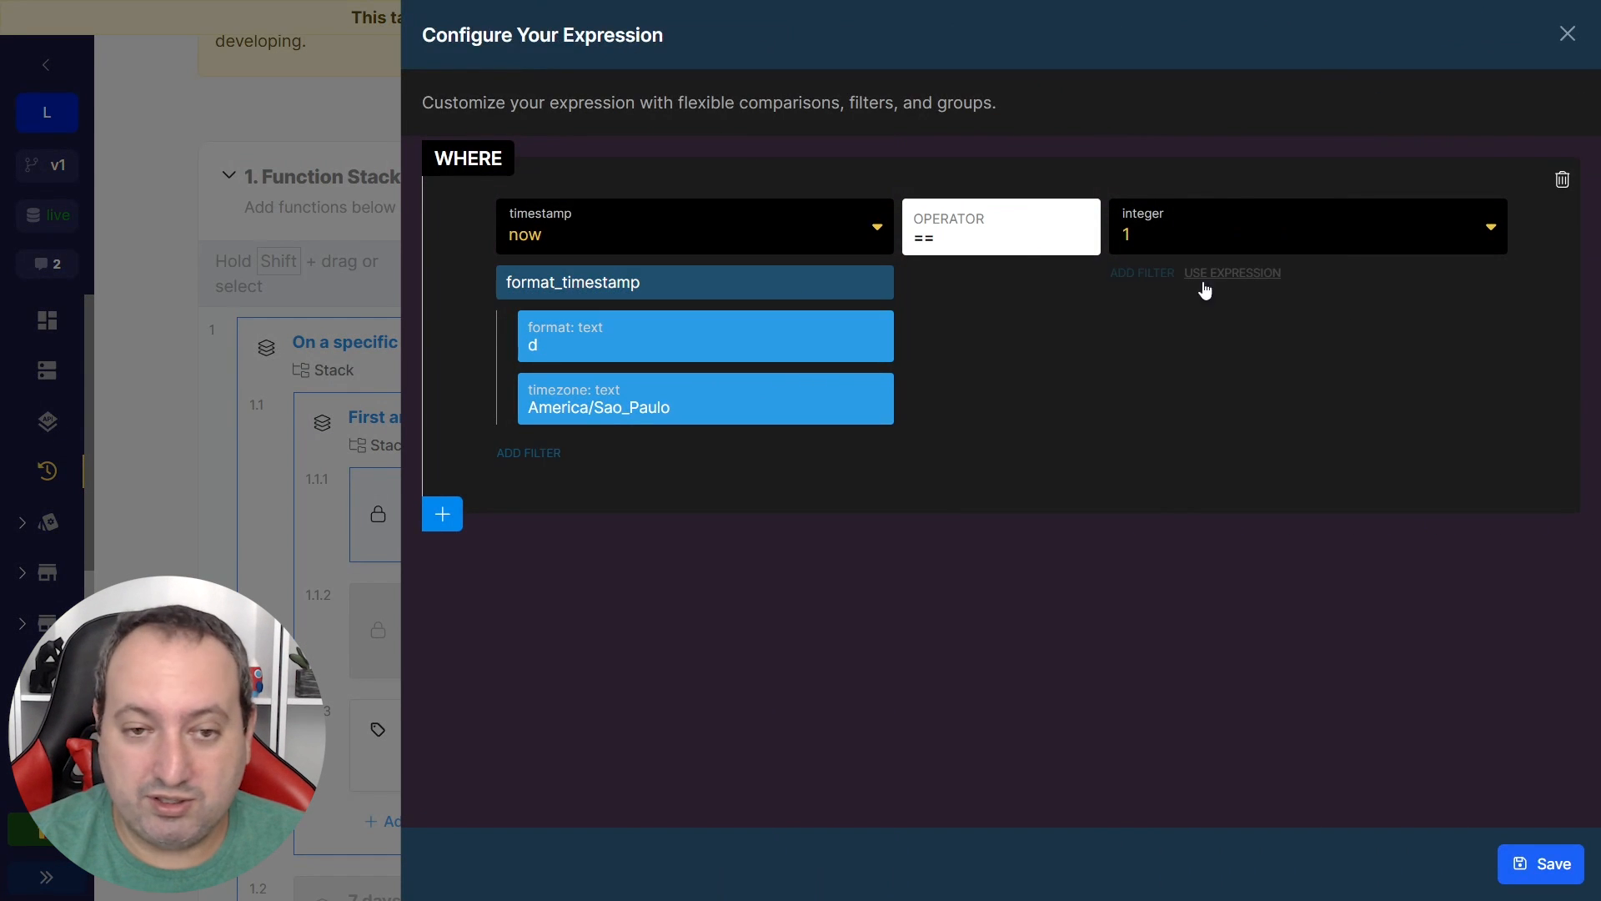
{"action": "left_click", "coordinate": [672, 226]}
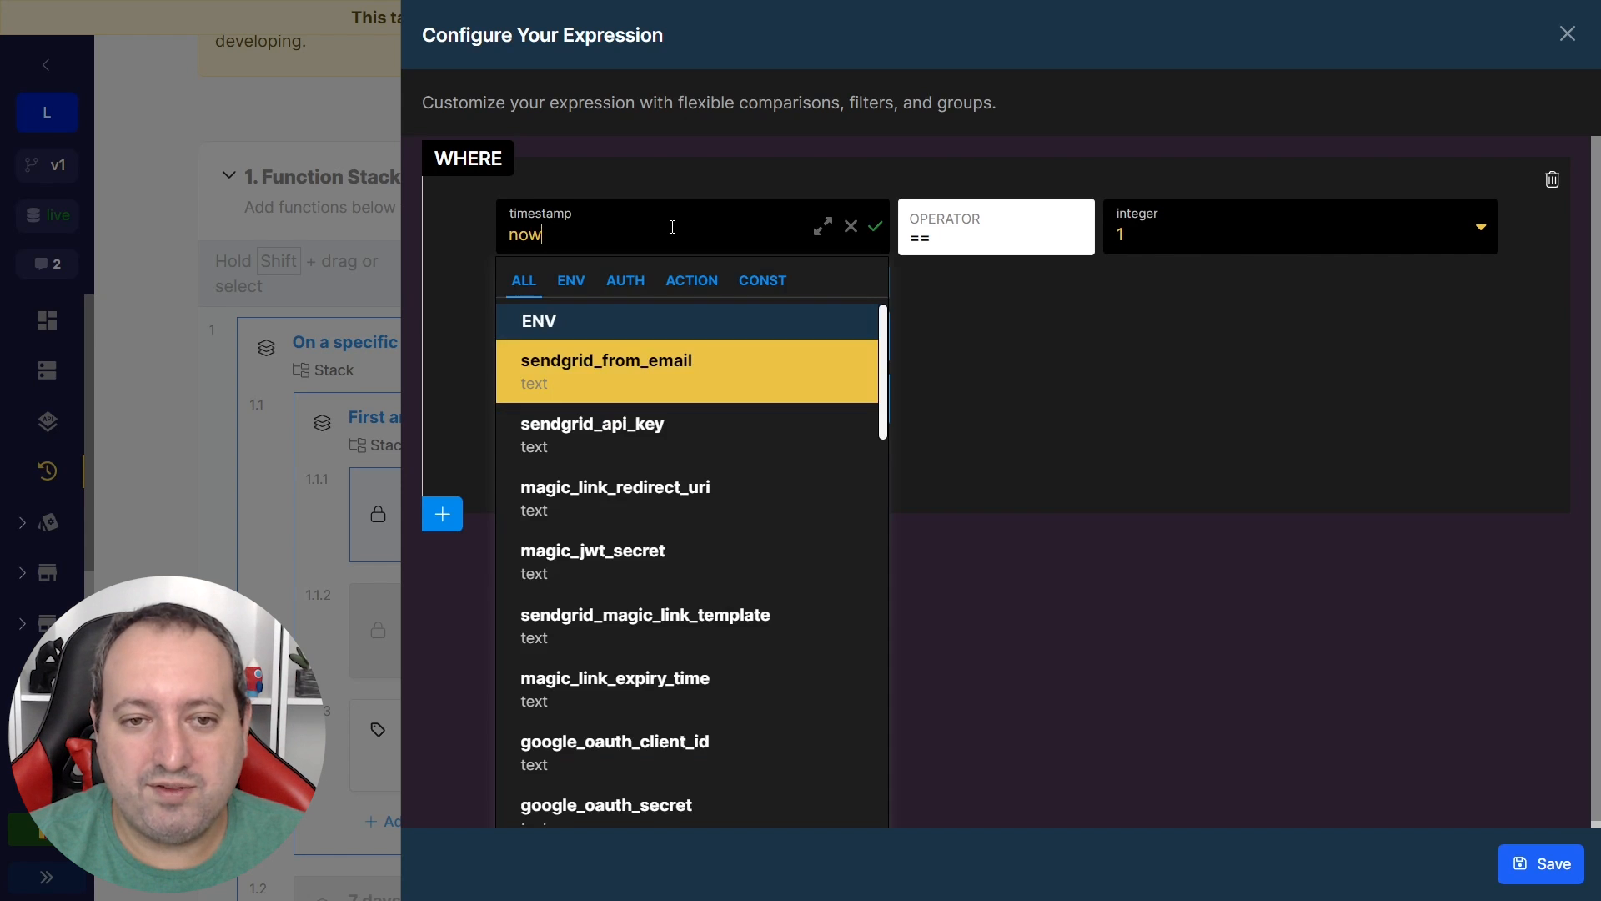
{"action": "left_click", "coordinate": [657, 175]}
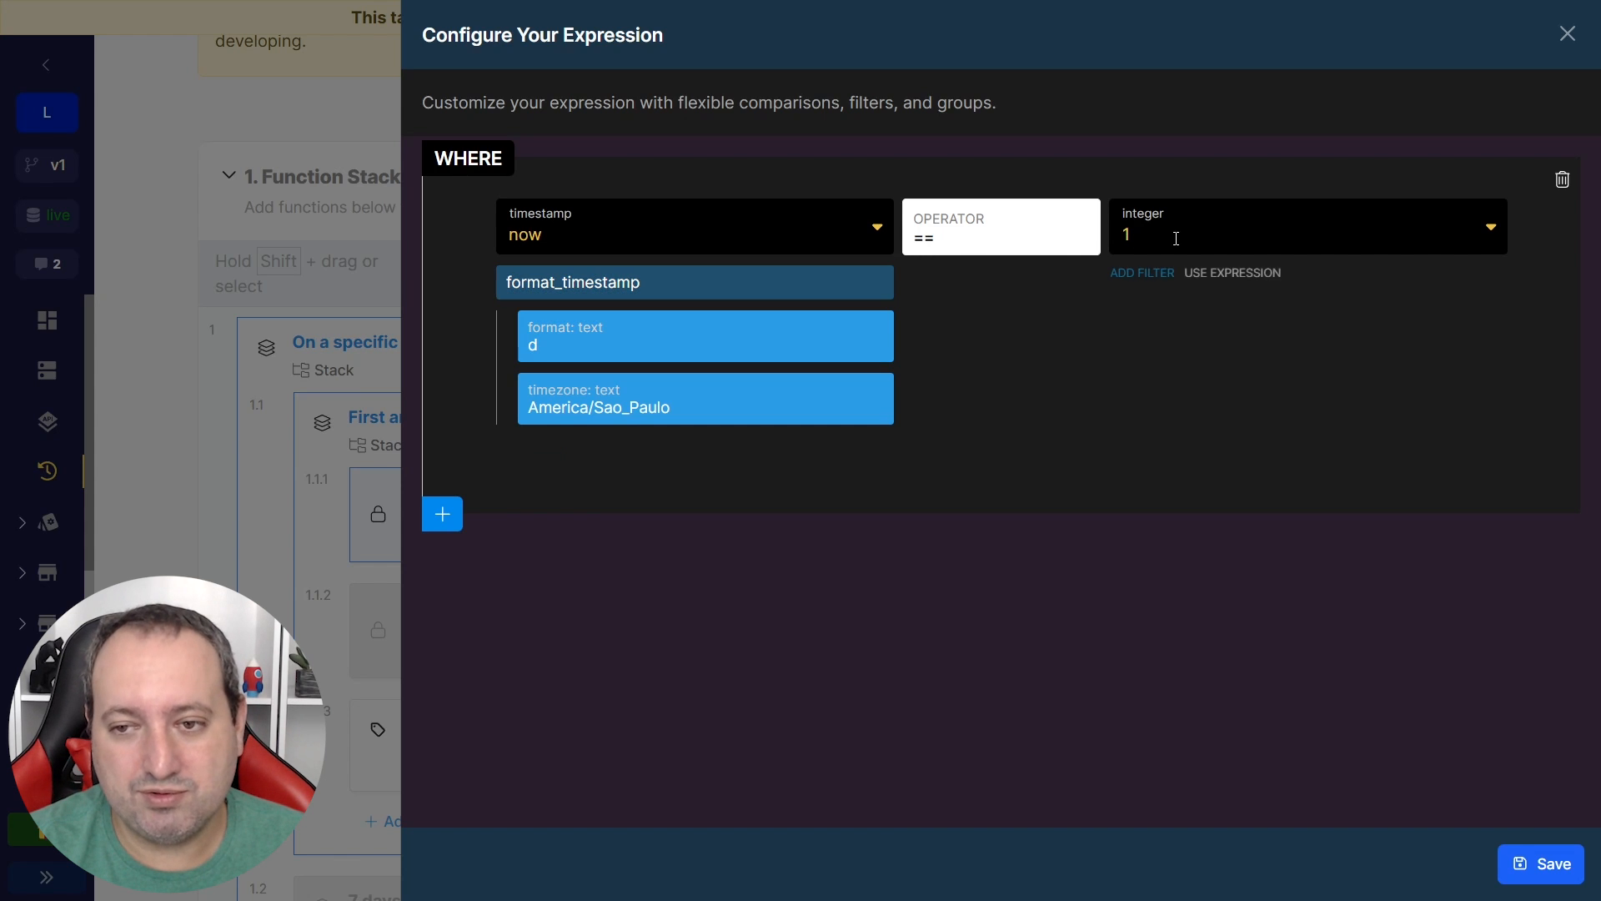
{"action": "left_click", "coordinate": [1566, 35]}
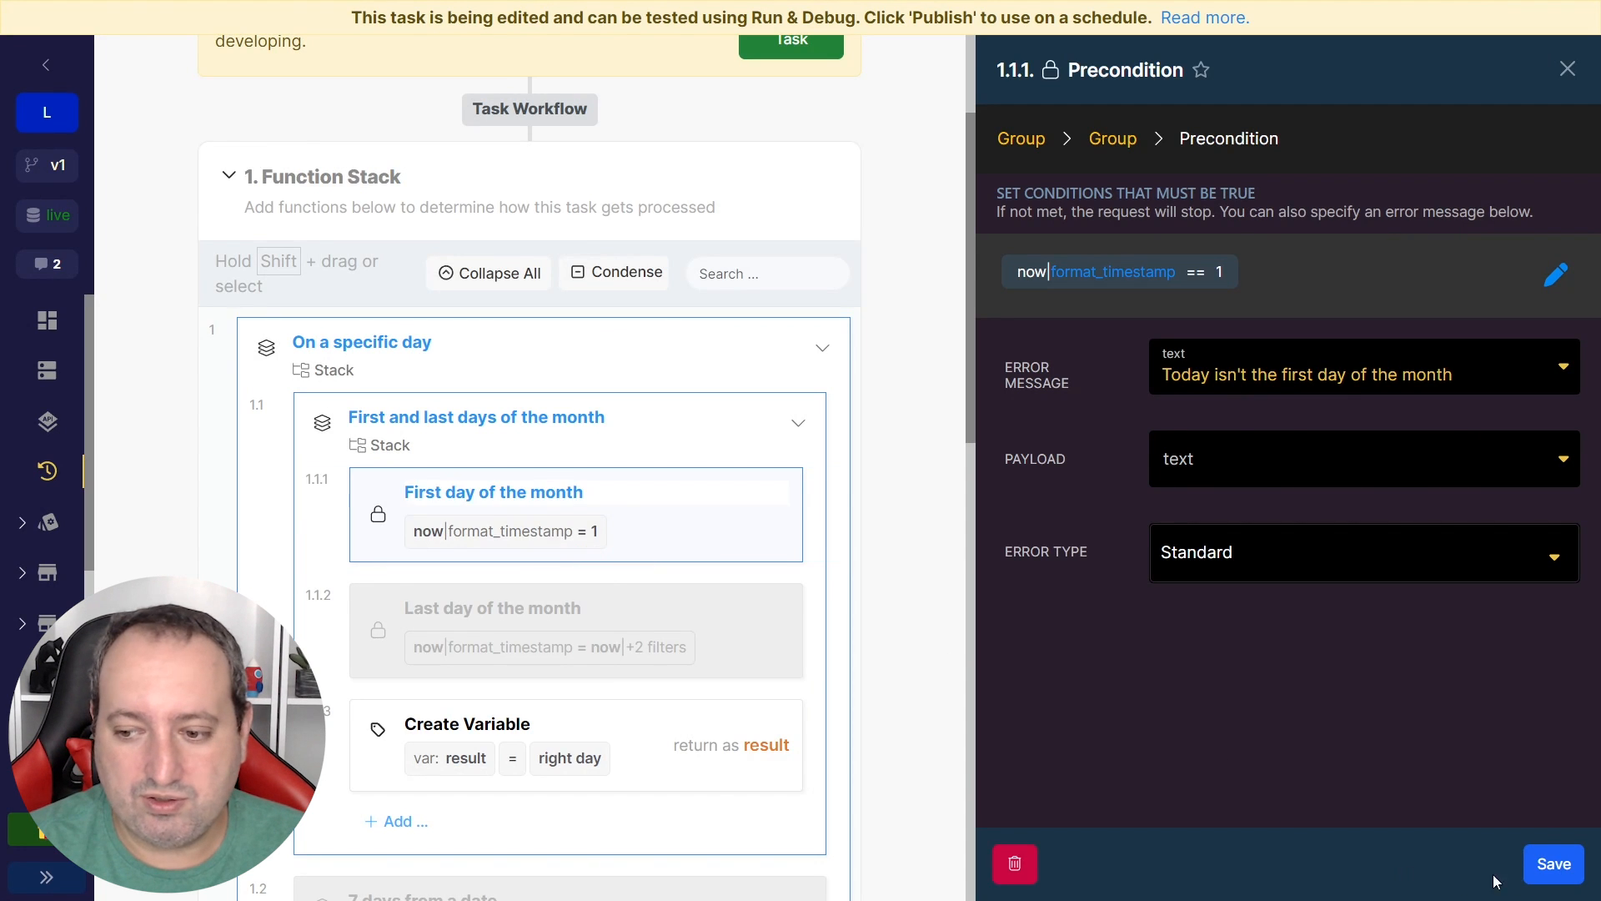
{"action": "left_click", "coordinate": [1552, 867]}
Step: Run the scheduling_tasks task in Run & Debug and expand the result message
{"action": "scroll", "coordinate": [1272, 536], "scroll_direction": "up", "scroll_amount": 5}
{"action": "left_click", "coordinate": [1147, 70]}
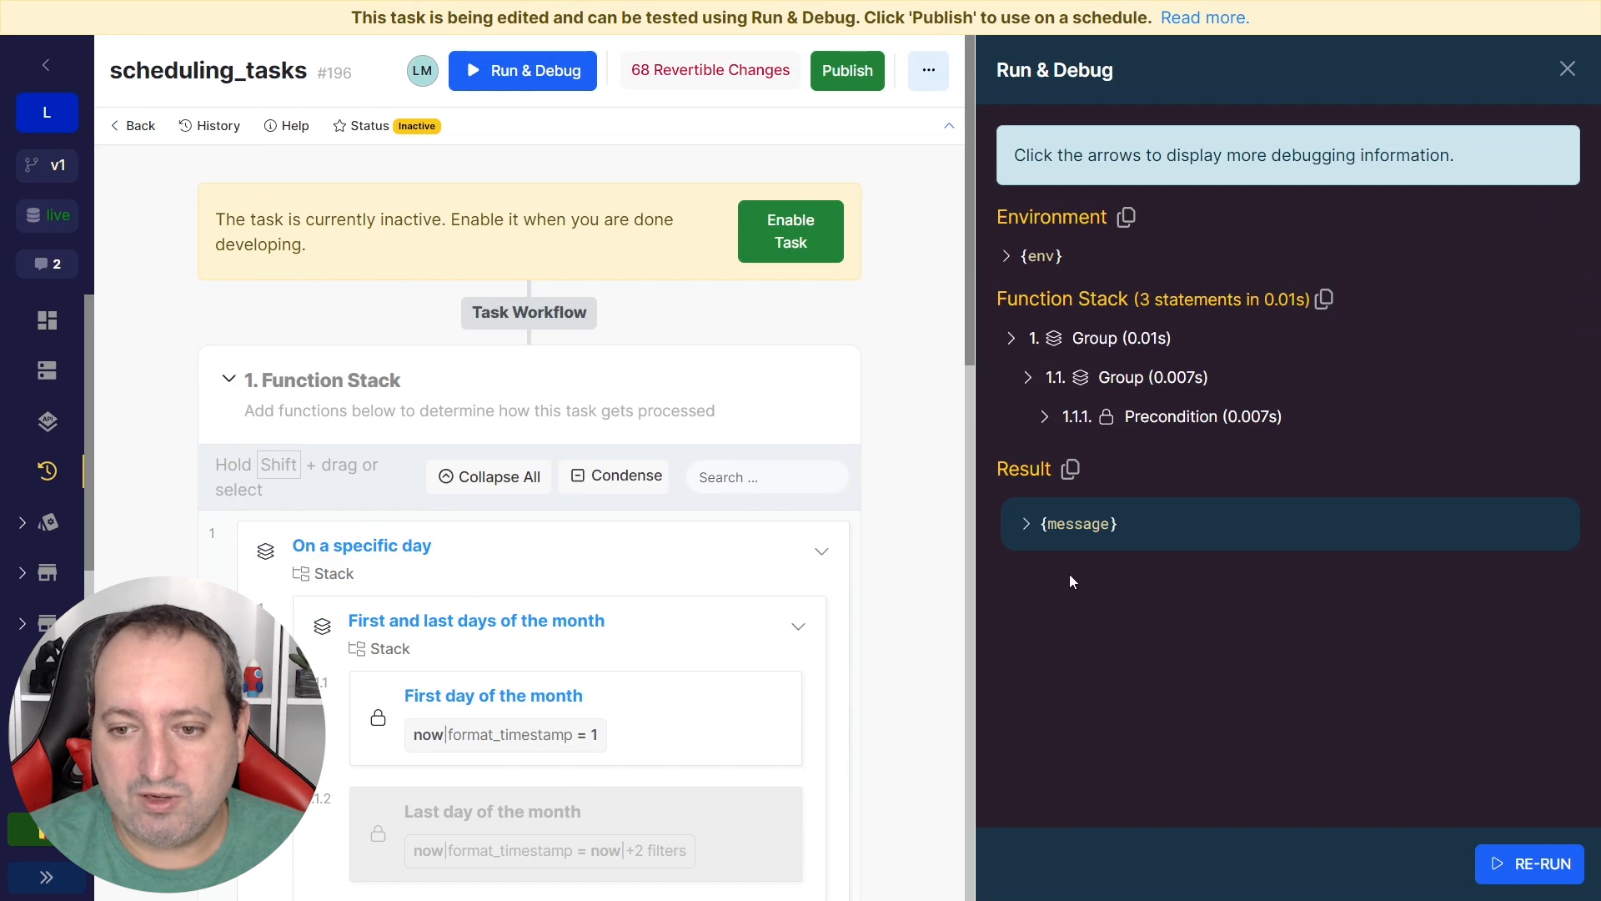
{"action": "left_click", "coordinate": [1027, 525]}
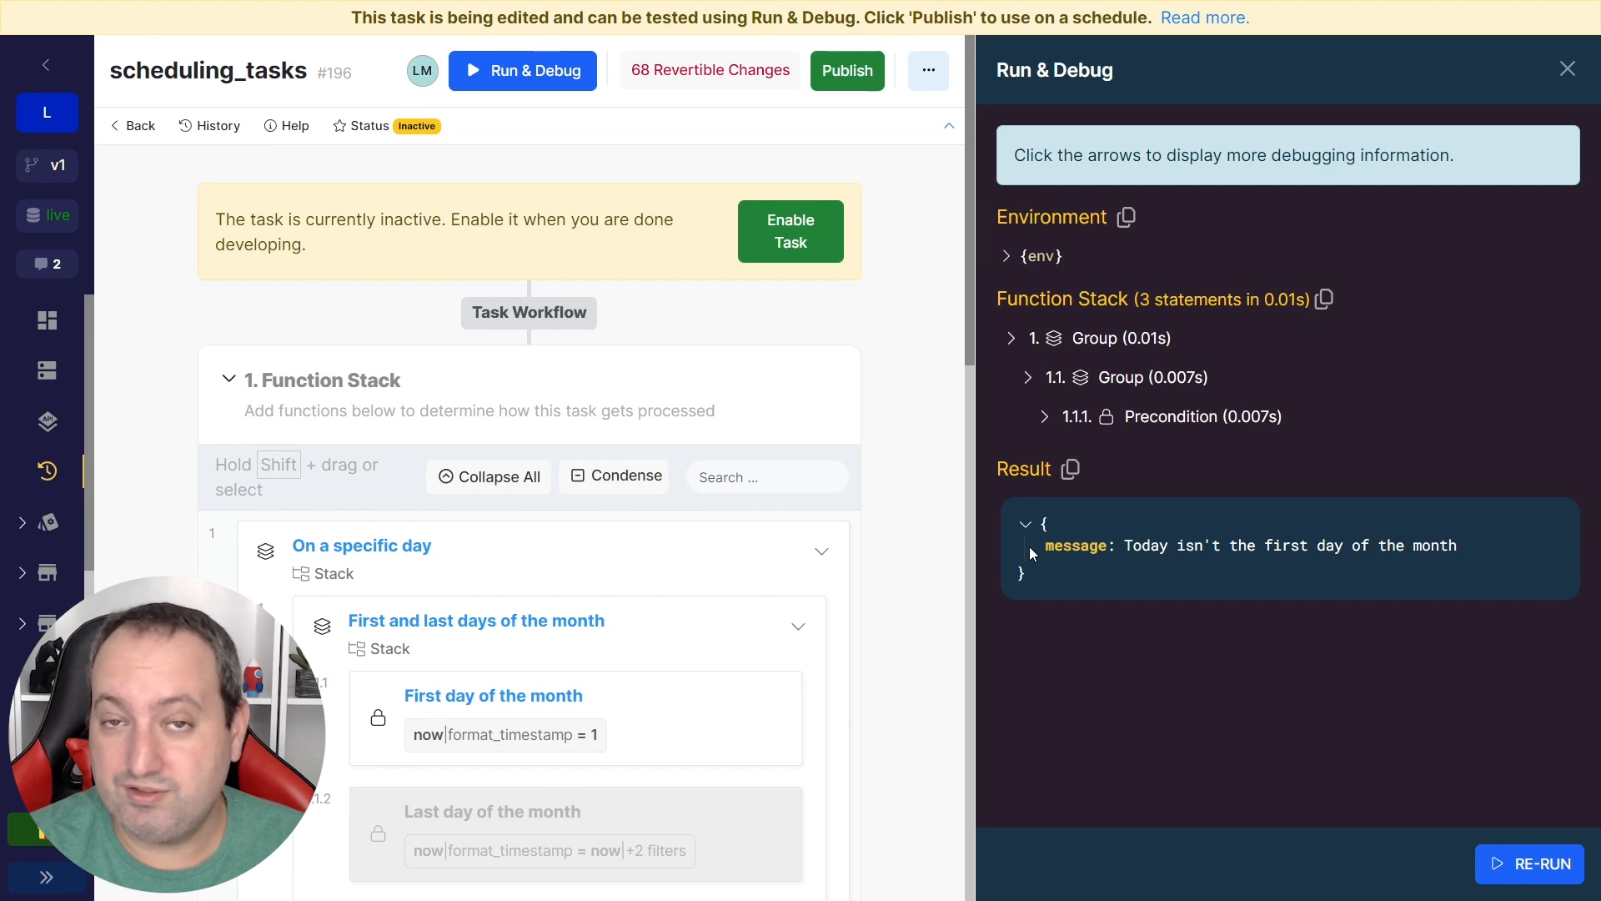
Step: Set the First day of the month precondition's comparison value to 6, save it, and re-run the task to inspect the Create Variable output
{"action": "scroll", "coordinate": [734, 561], "scroll_direction": "down", "scroll_amount": 3}
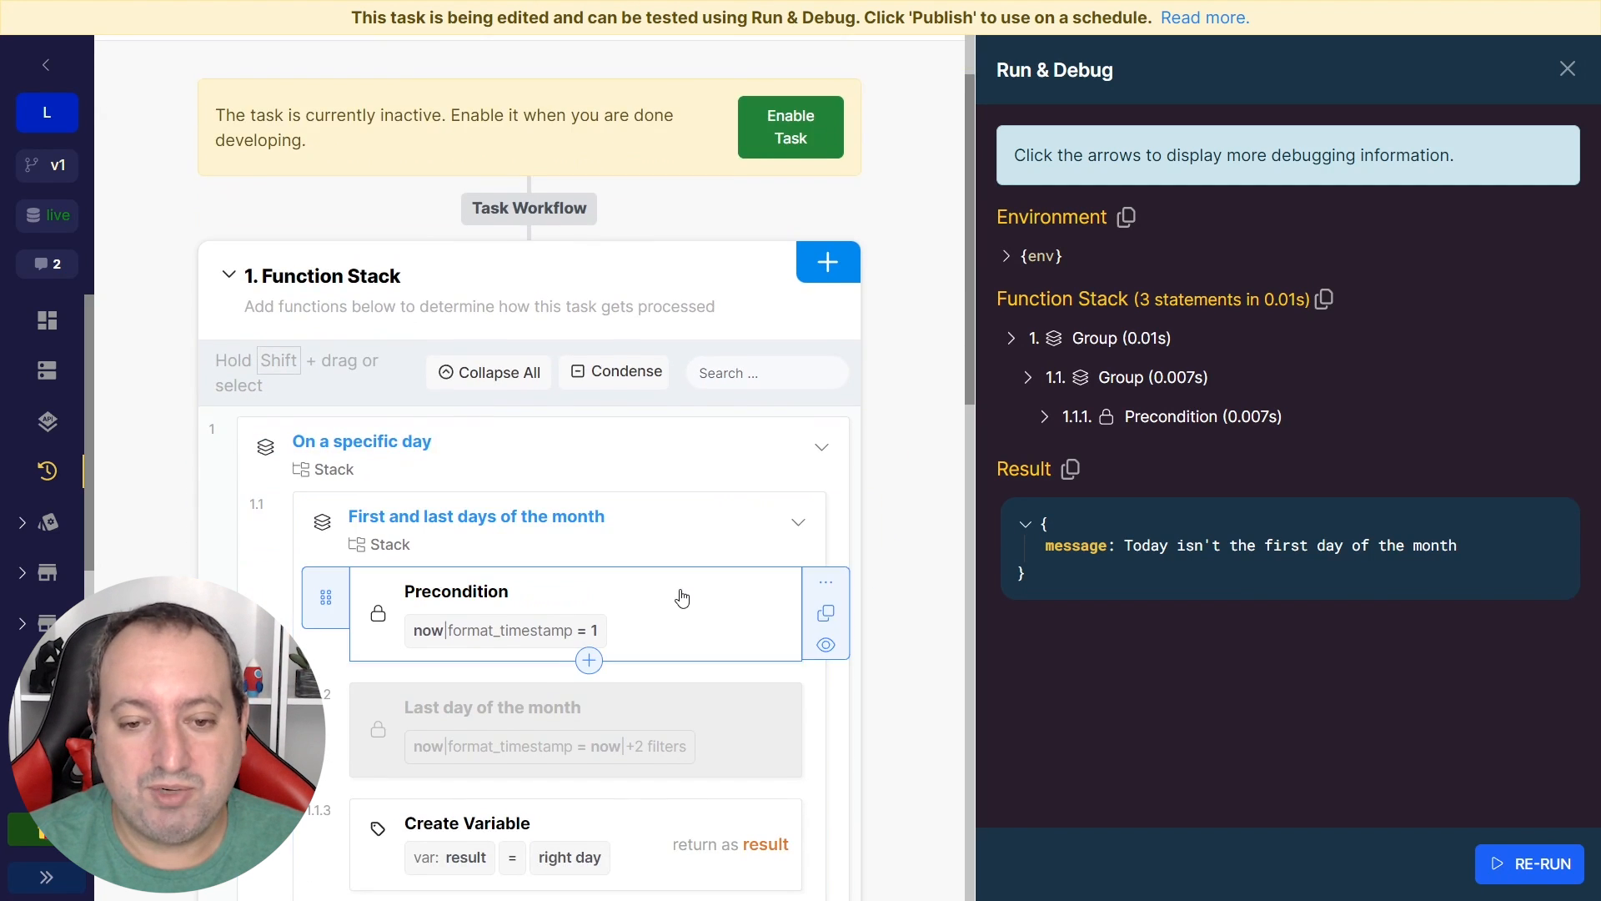
{"action": "left_click", "coordinate": [679, 591]}
{"action": "left_click", "coordinate": [929, 275]}
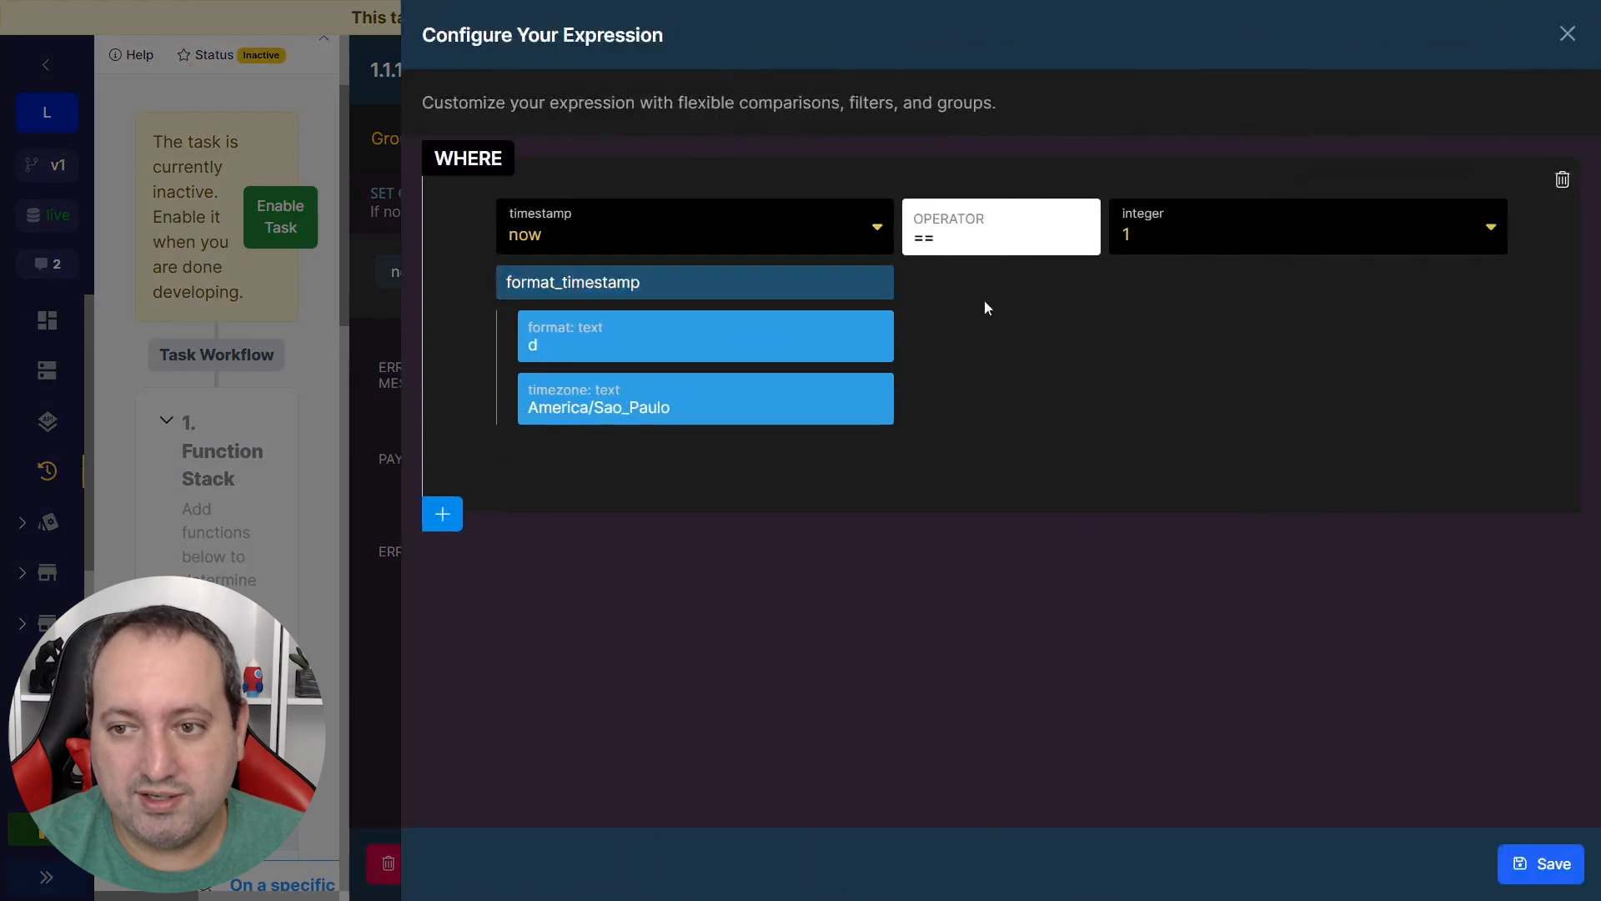
{"action": "left_click", "coordinate": [1151, 230]}
{"action": "type", "text": "6"}
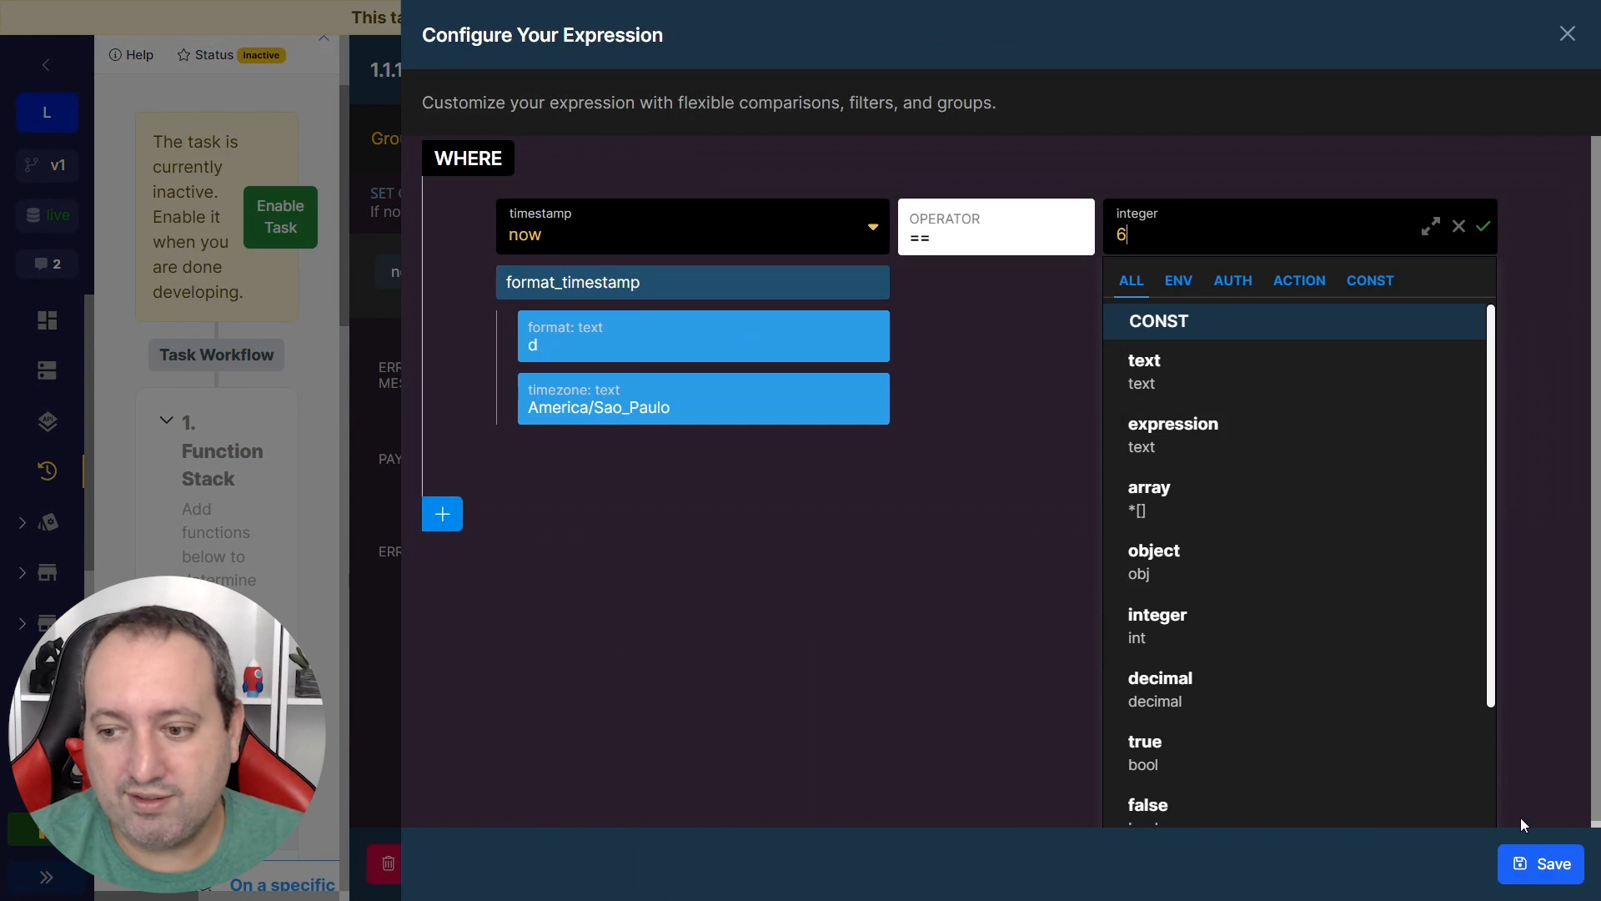
{"action": "left_click", "coordinate": [1529, 860]}
{"action": "left_click", "coordinate": [934, 863]}
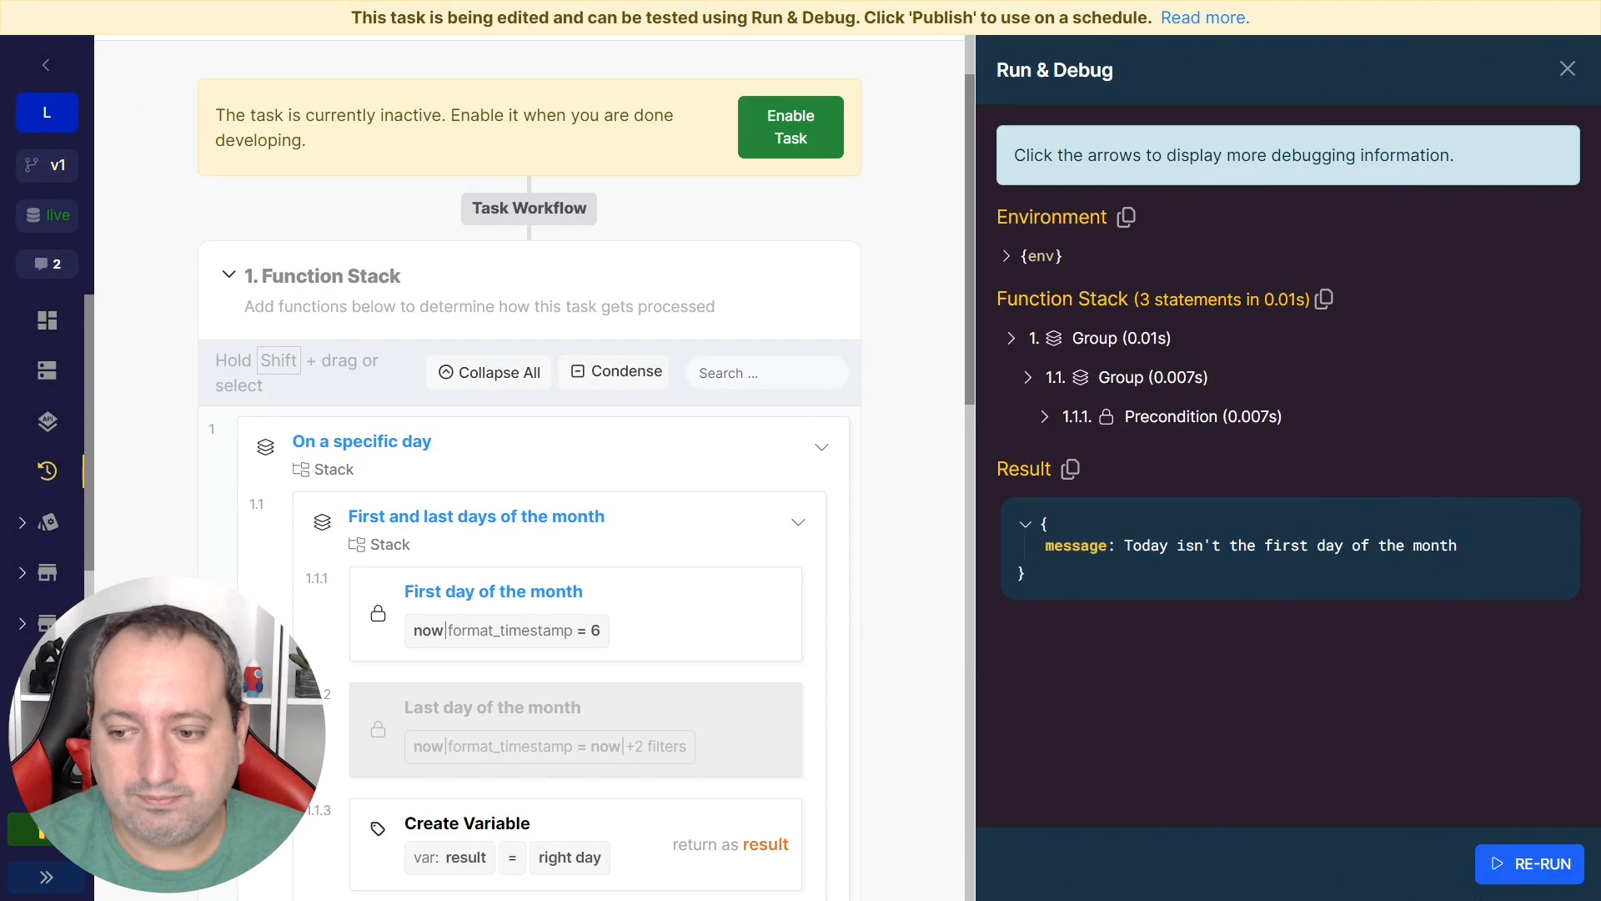
{"action": "left_click", "coordinate": [1530, 864]}
{"action": "left_click", "coordinate": [1044, 456]}
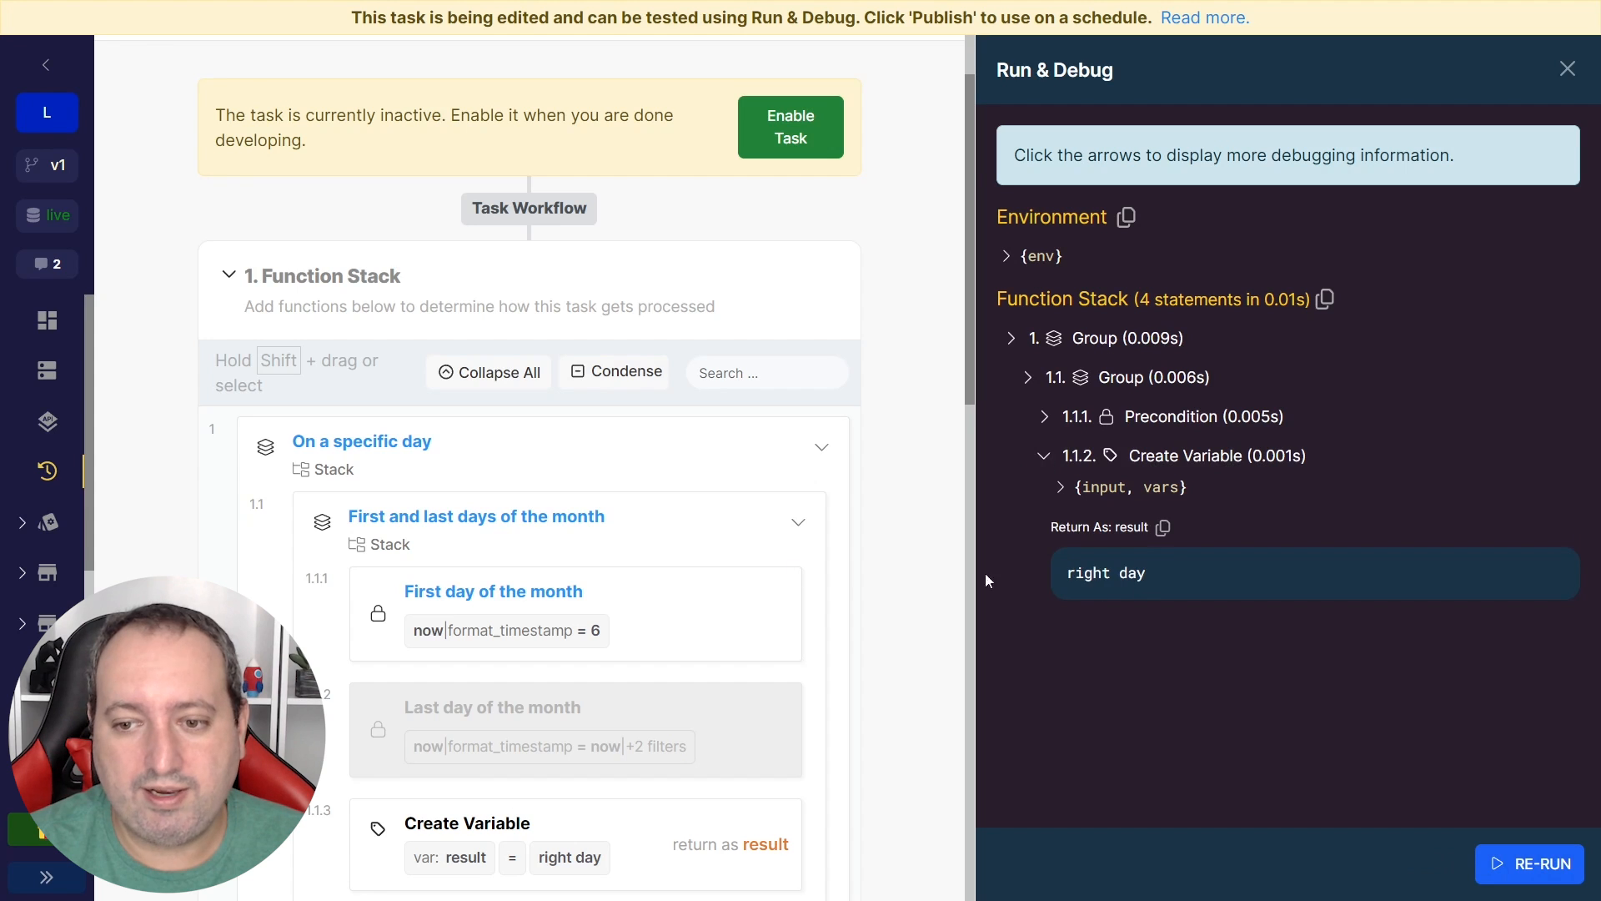
Step: Disable the First day of the month precondition and enable the Last day of the month precondition
{"action": "scroll", "coordinate": [627, 742], "scroll_direction": "down", "scroll_amount": 1}
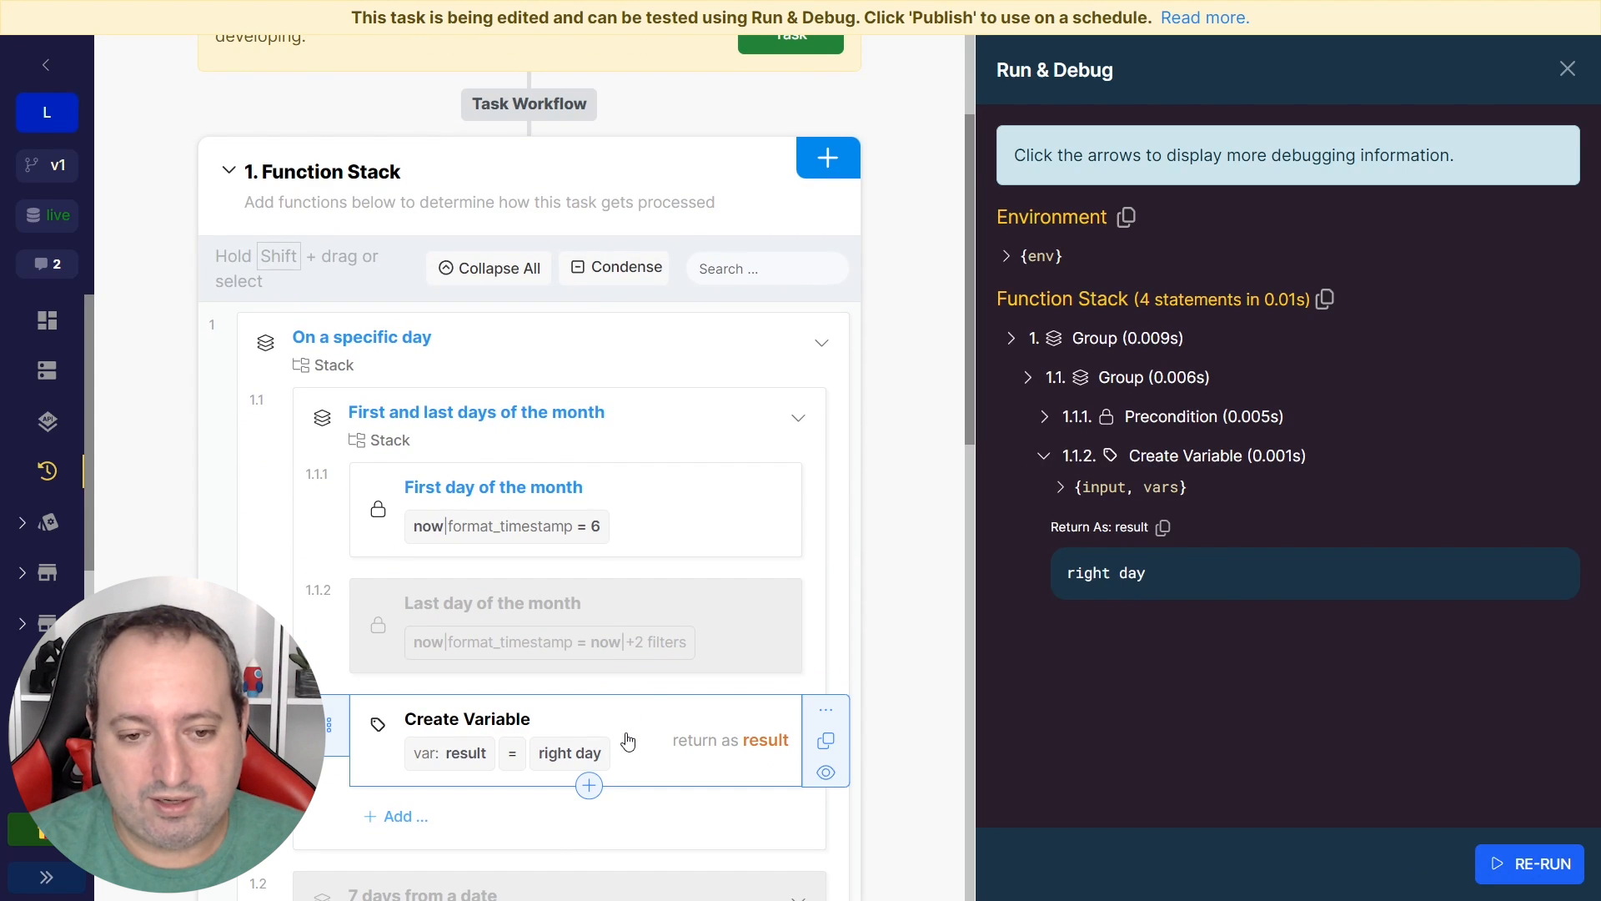
{"action": "left_click", "coordinate": [825, 540]}
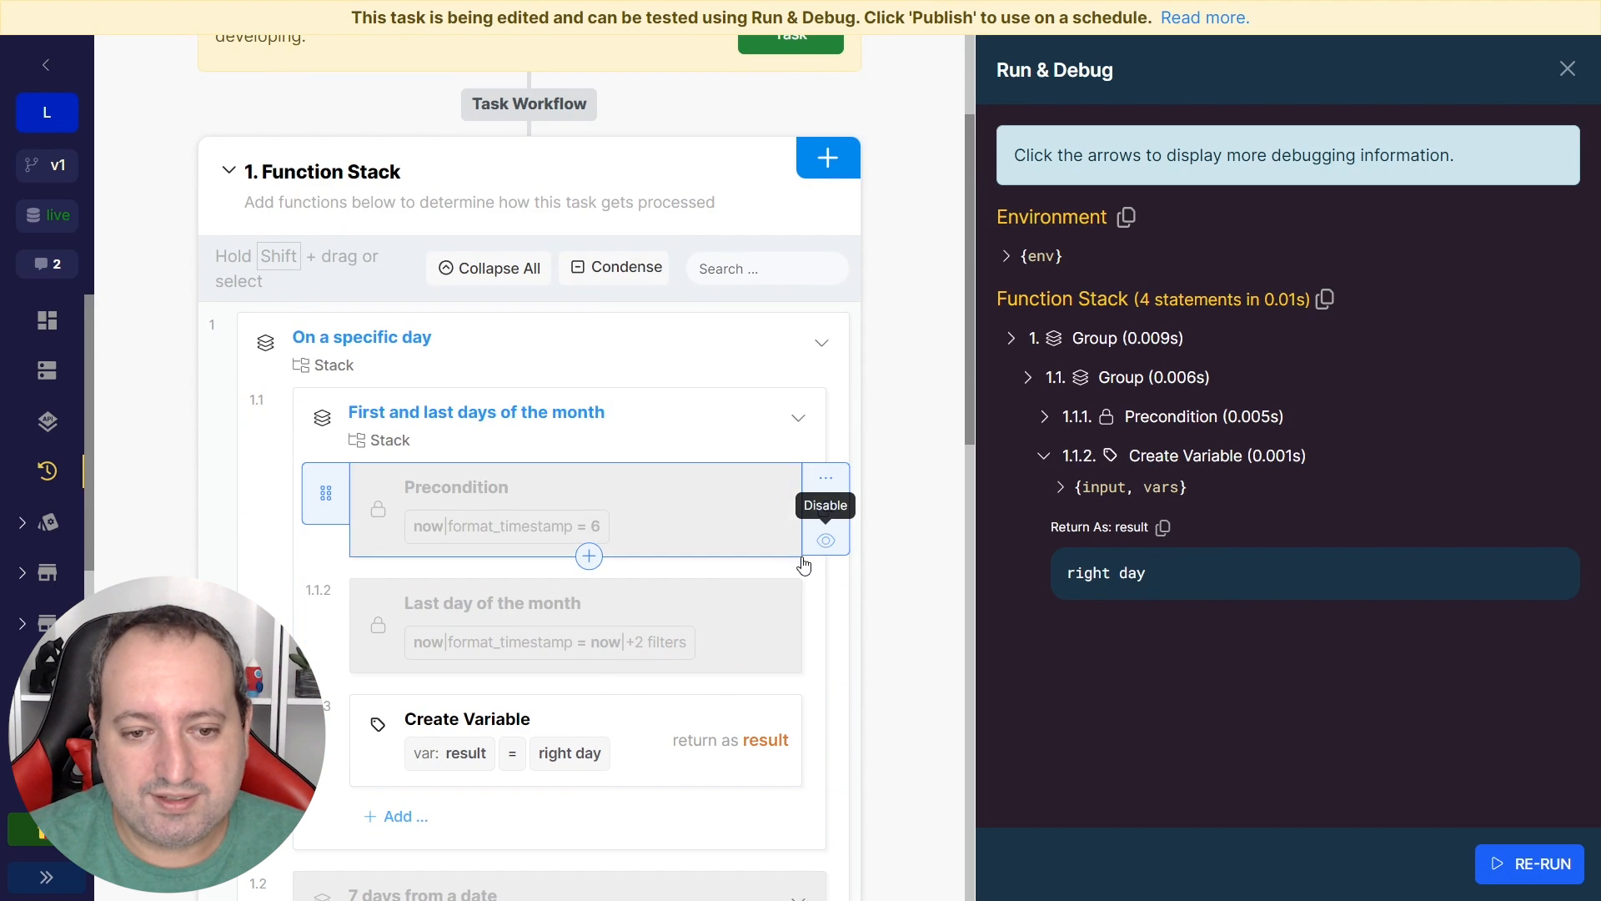
{"action": "left_click", "coordinate": [825, 657]}
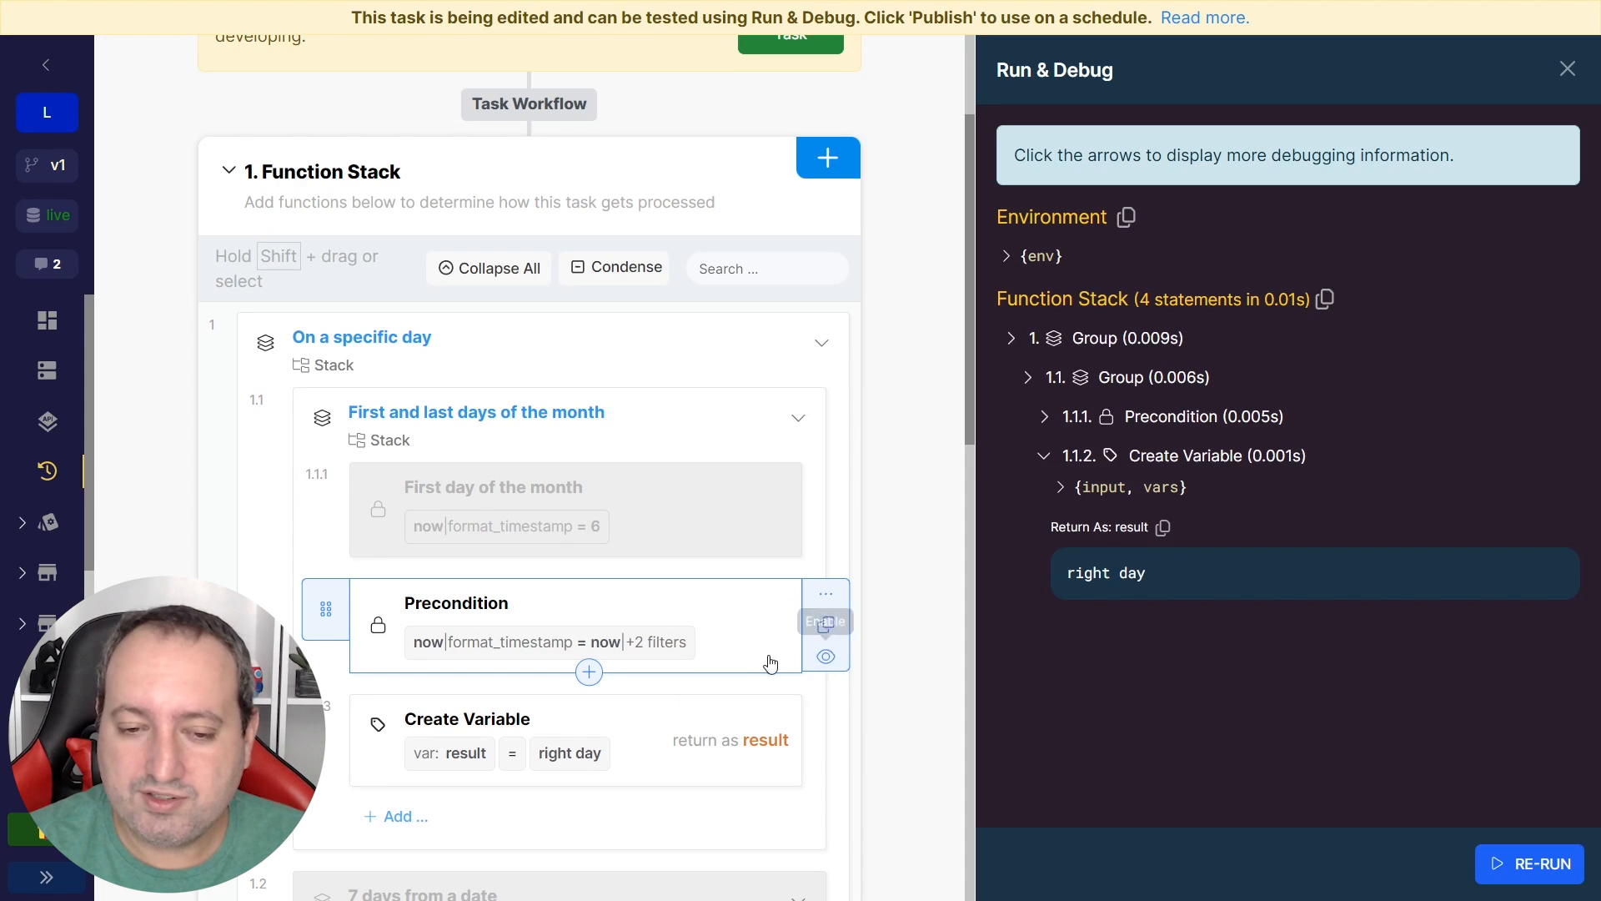
Step: Review the Last day of the month precondition's expression, and re-run the task to read its result message
{"action": "left_click", "coordinate": [582, 624]}
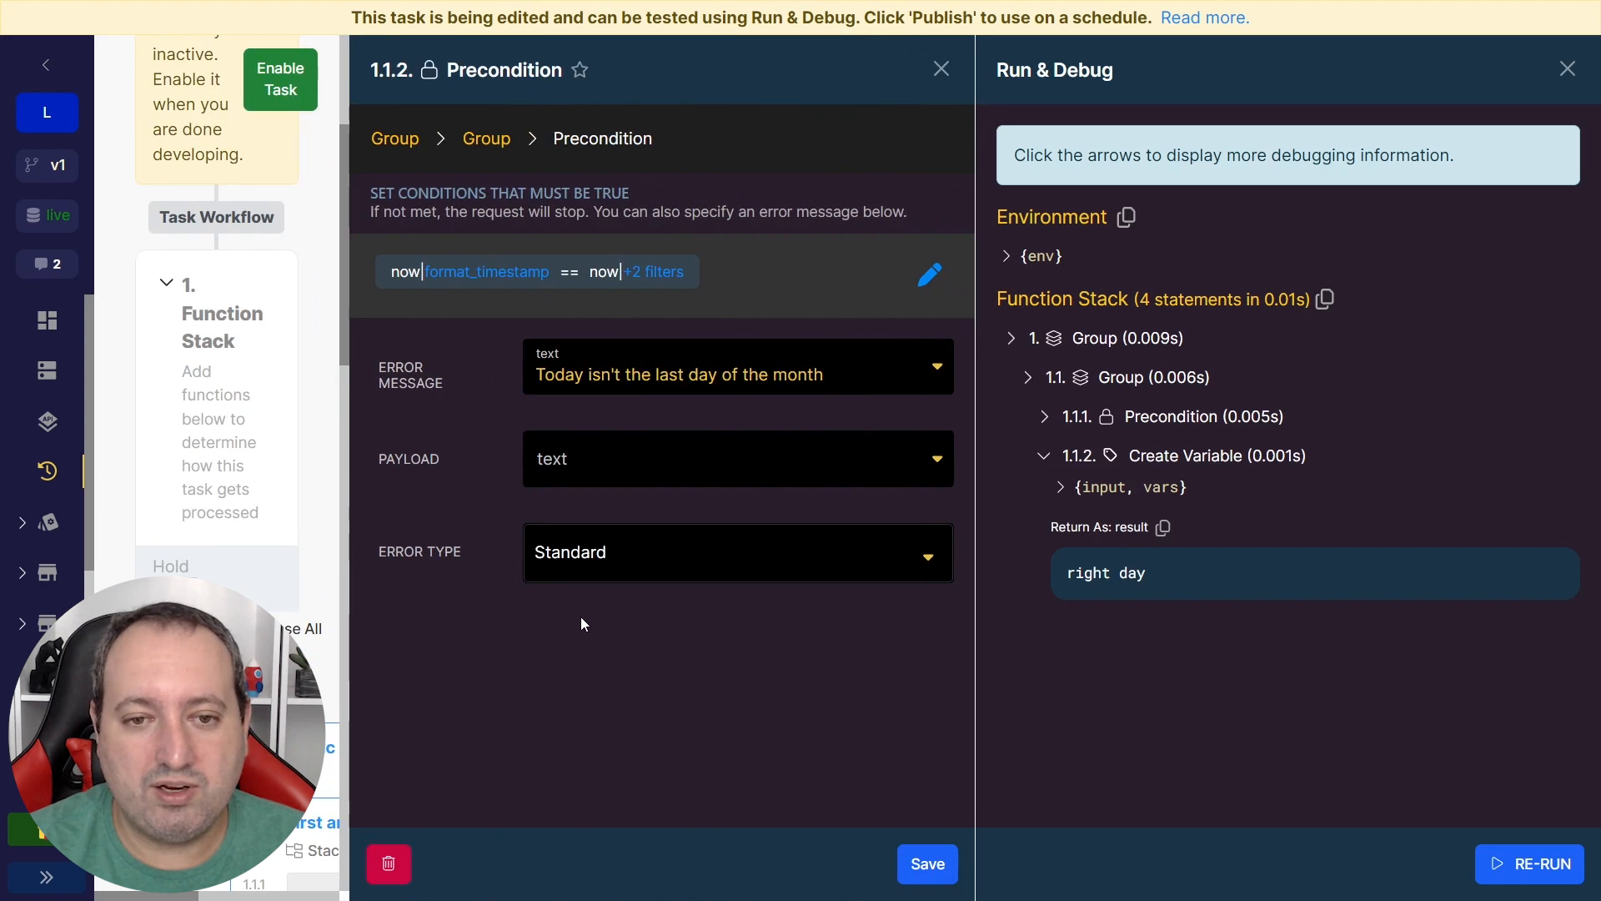
{"action": "left_click", "coordinate": [930, 277]}
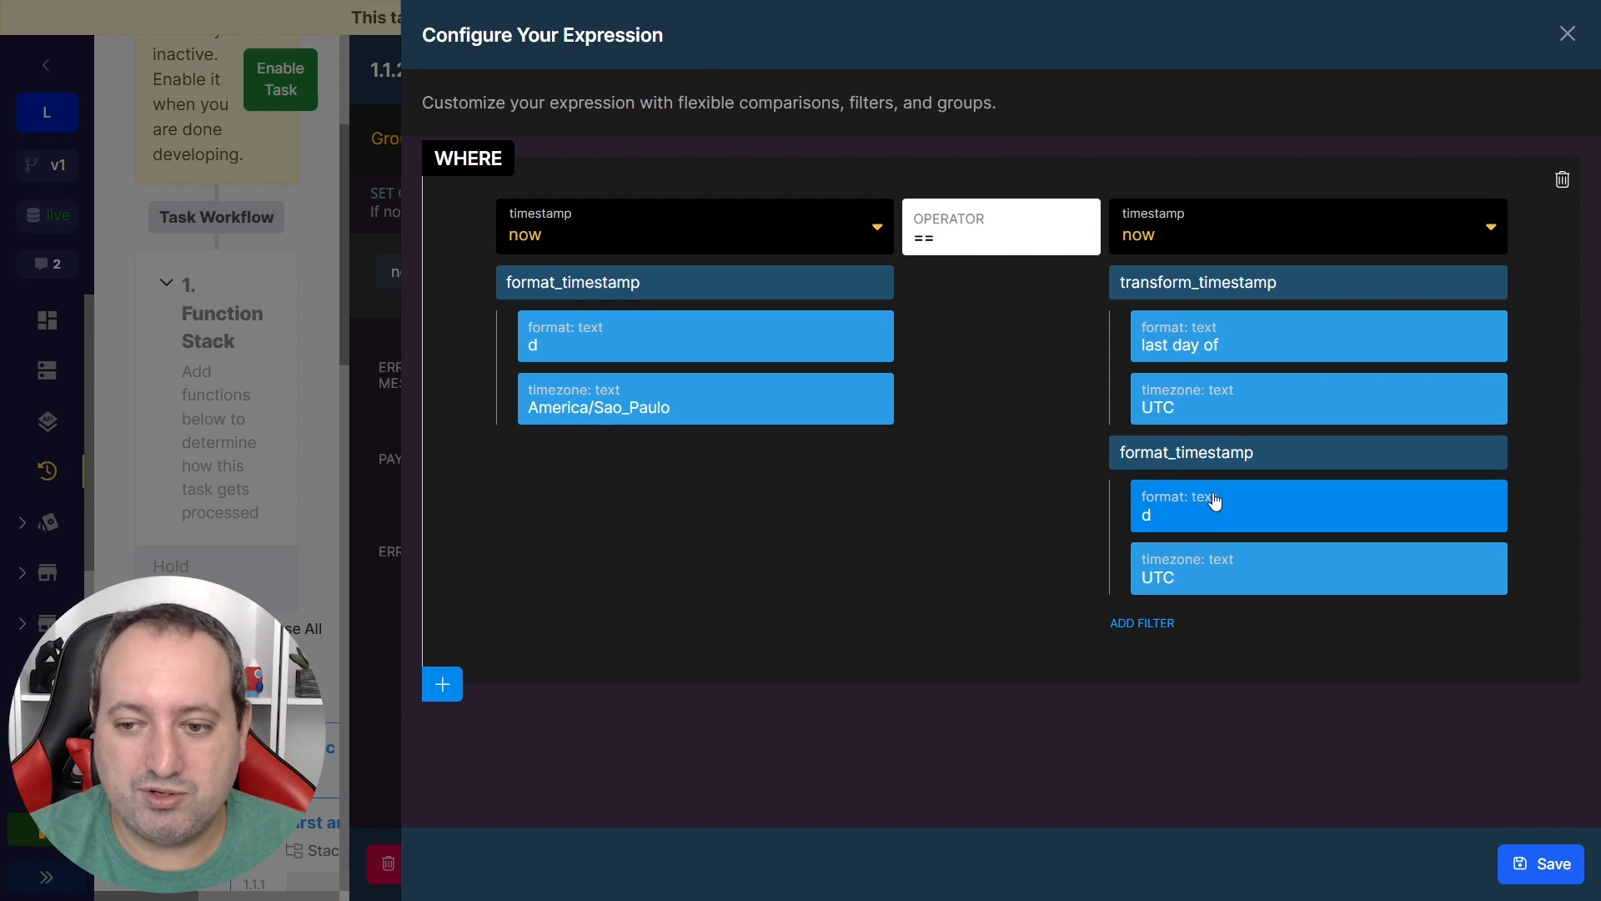
{"action": "left_click", "coordinate": [1533, 861]}
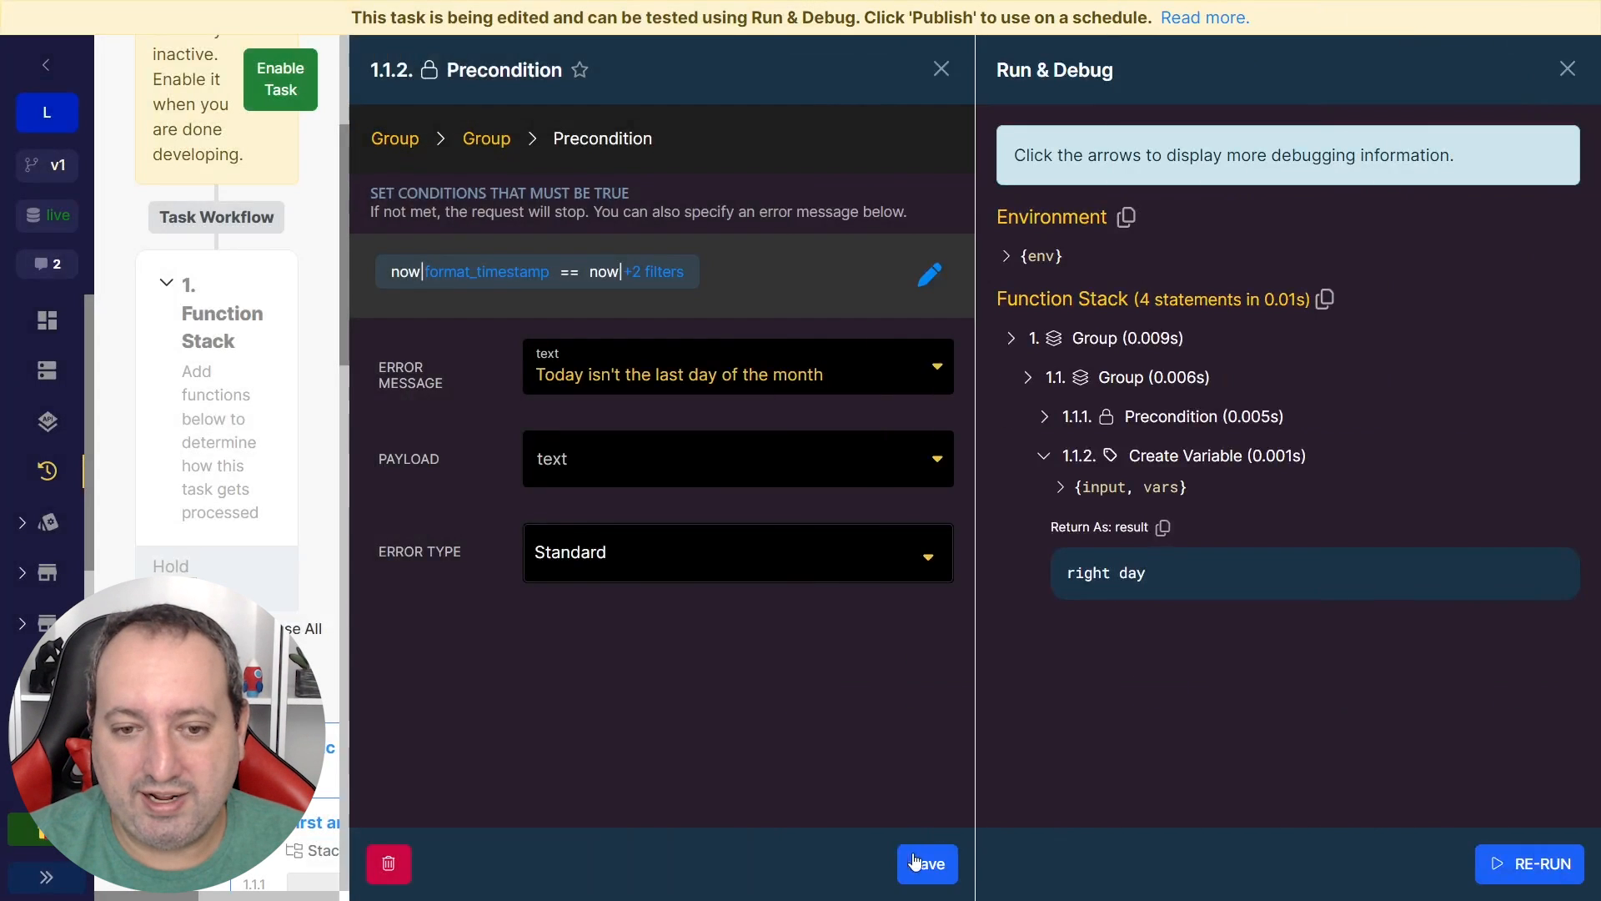
{"action": "left_click", "coordinate": [928, 863]}
{"action": "left_click", "coordinate": [1501, 865]}
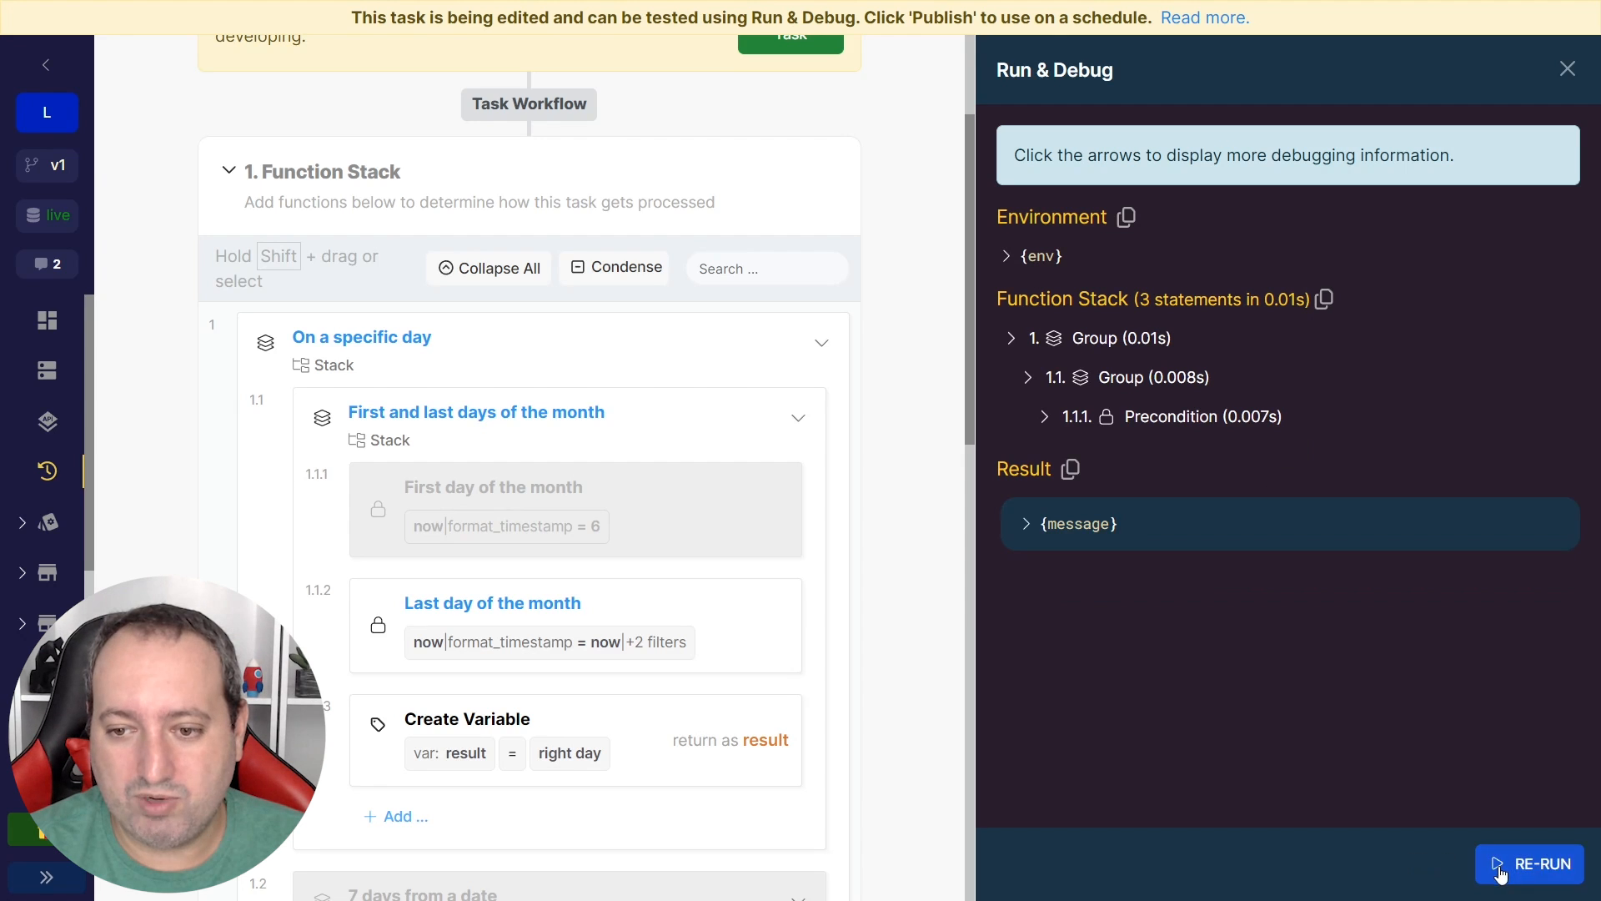
{"action": "left_click", "coordinate": [1026, 525]}
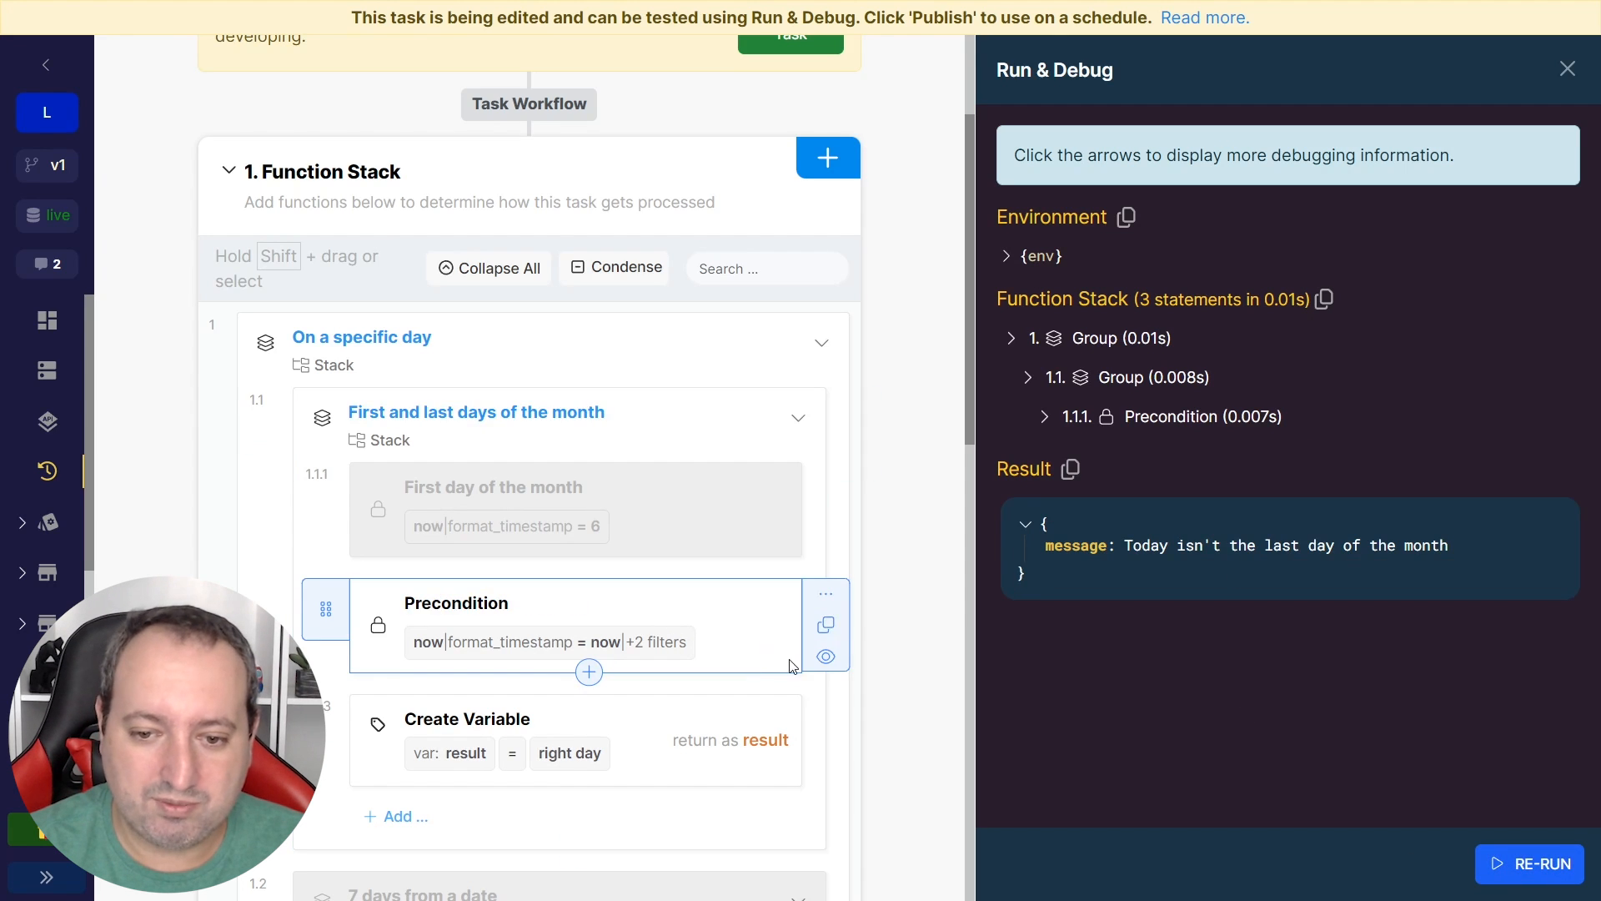
Step: Disable and collapse the First and last days of the month group
{"action": "left_click", "coordinate": [824, 659]}
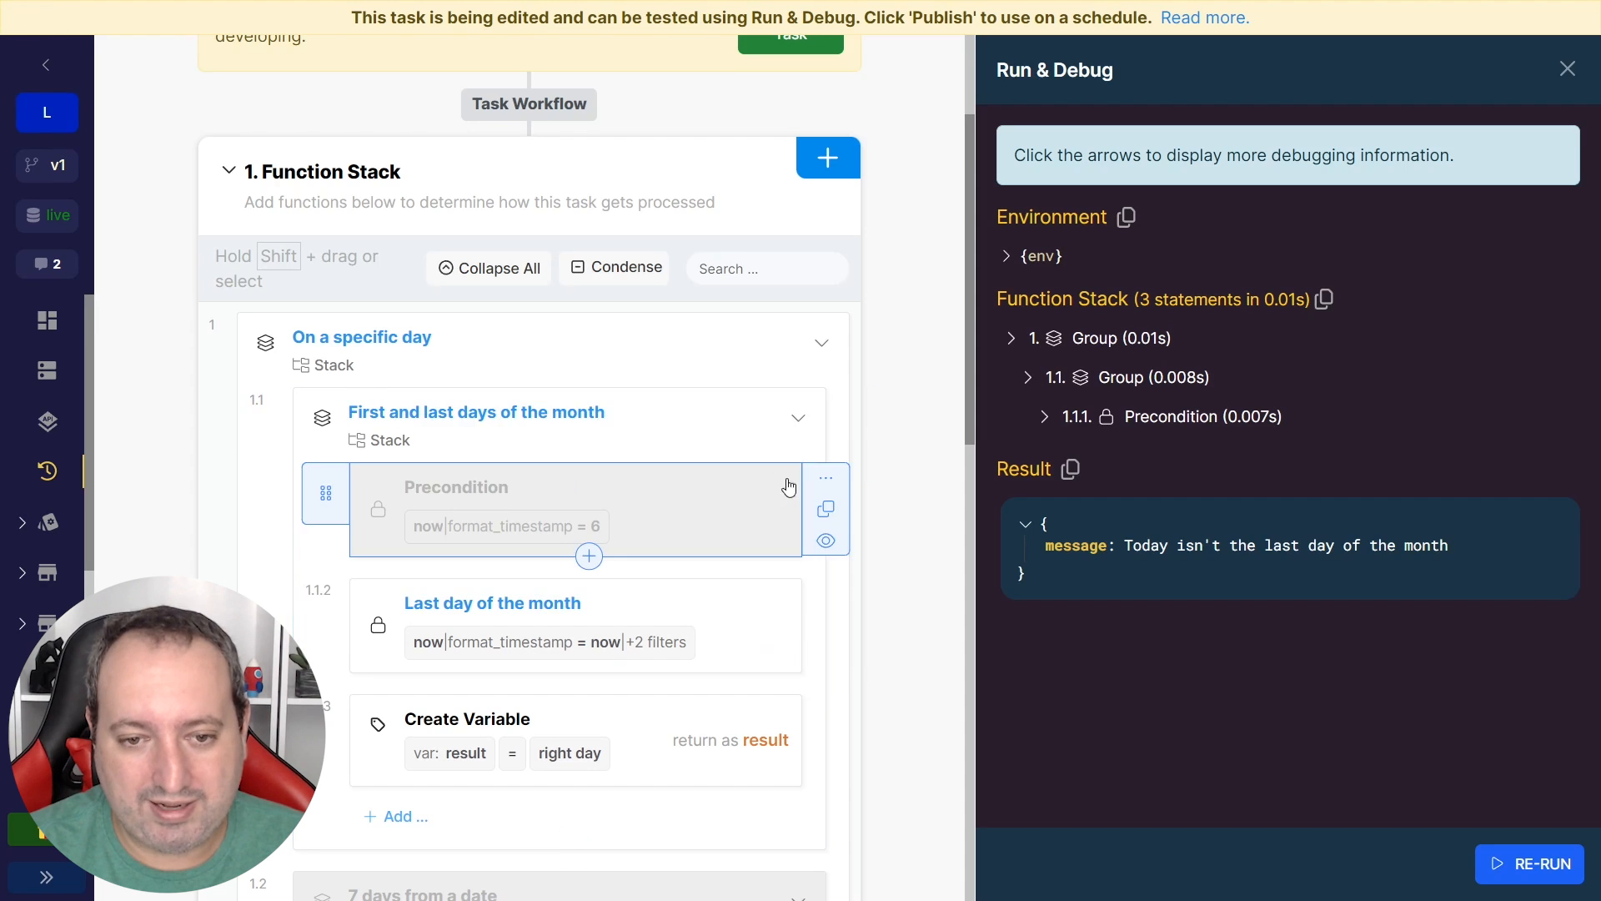
{"action": "left_click", "coordinate": [849, 464]}
{"action": "left_click", "coordinate": [798, 417]}
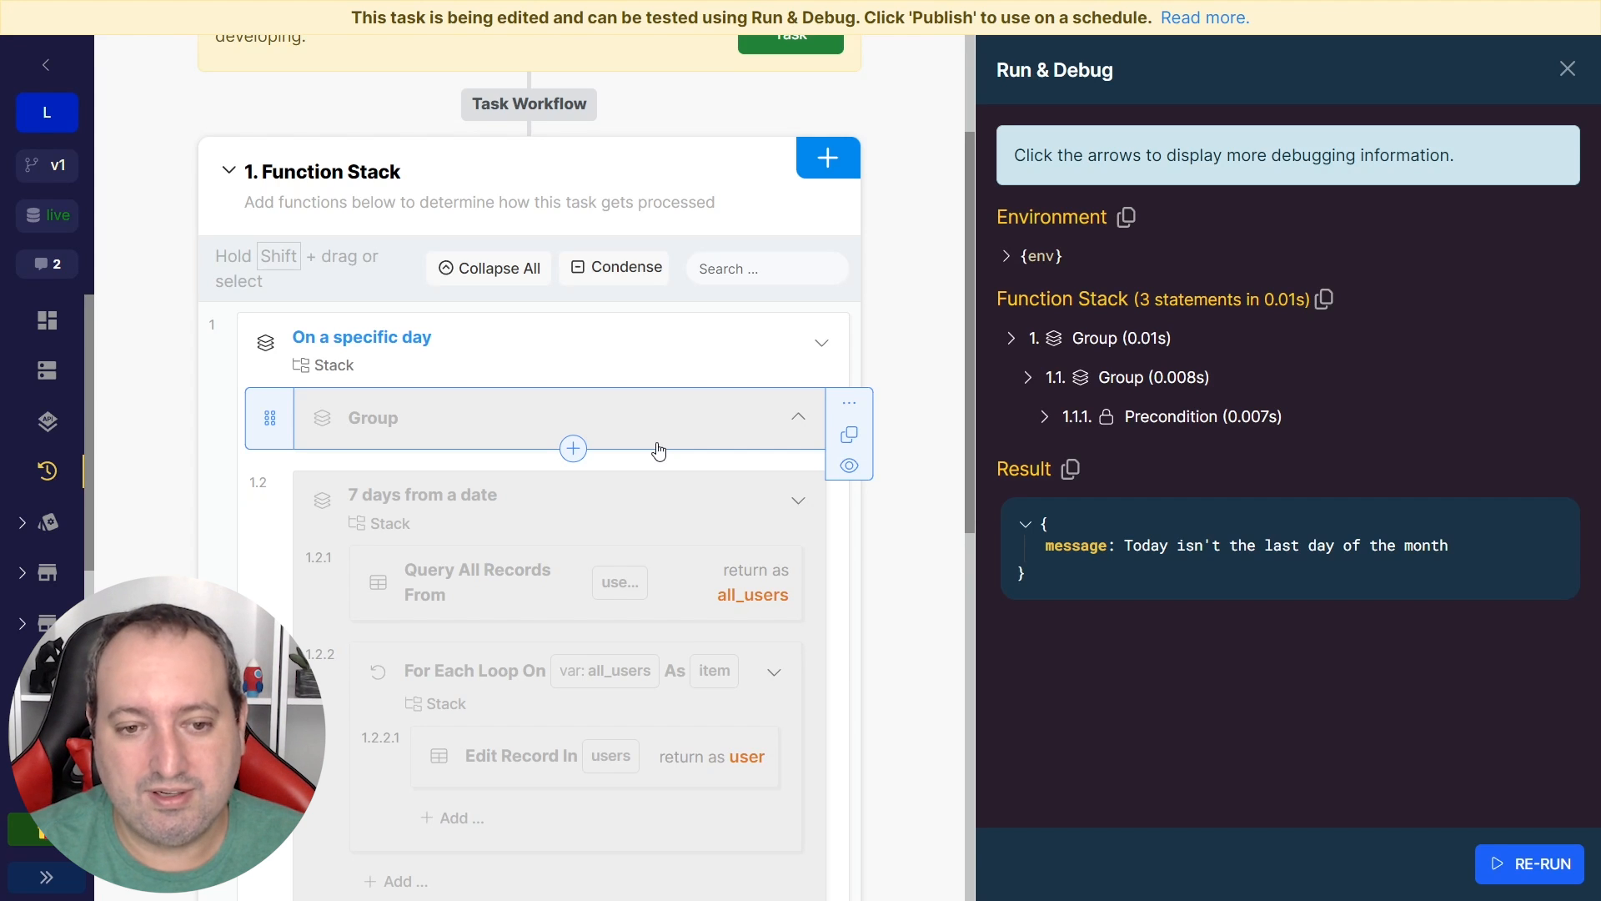
Step: Add a task schedule starting Feb 6, 2024 11:45 AM that repeats every day and never ends
{"action": "scroll", "coordinate": [662, 475], "scroll_direction": "down", "scroll_amount": 10}
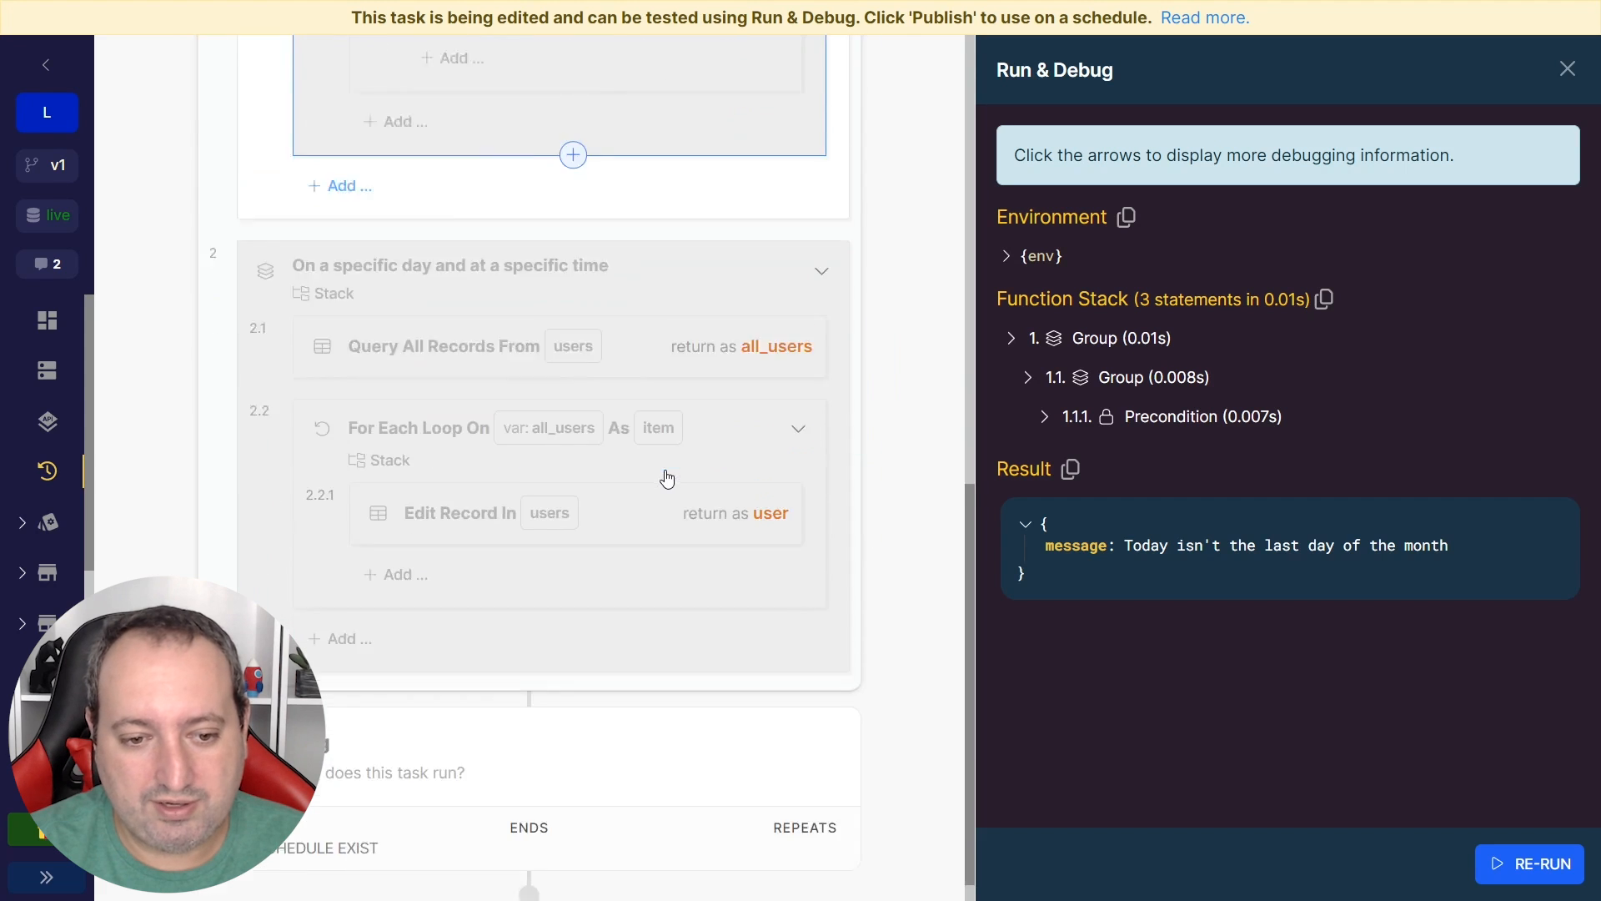
{"action": "left_click", "coordinate": [799, 701]}
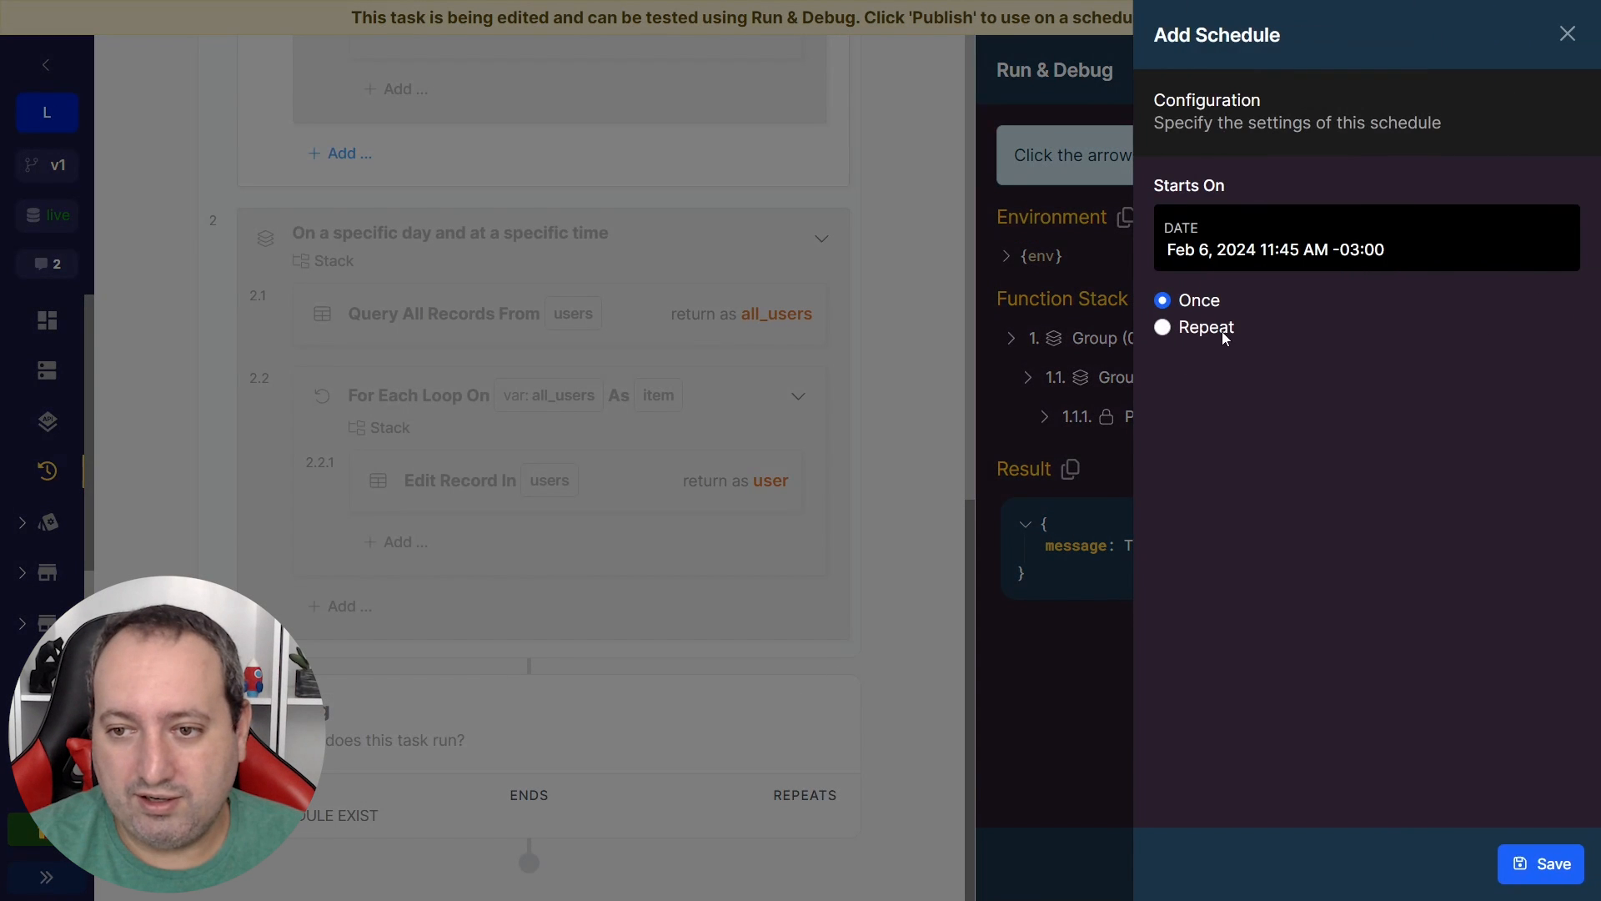
{"action": "left_click", "coordinate": [1164, 328]}
{"action": "left_click", "coordinate": [1539, 869]}
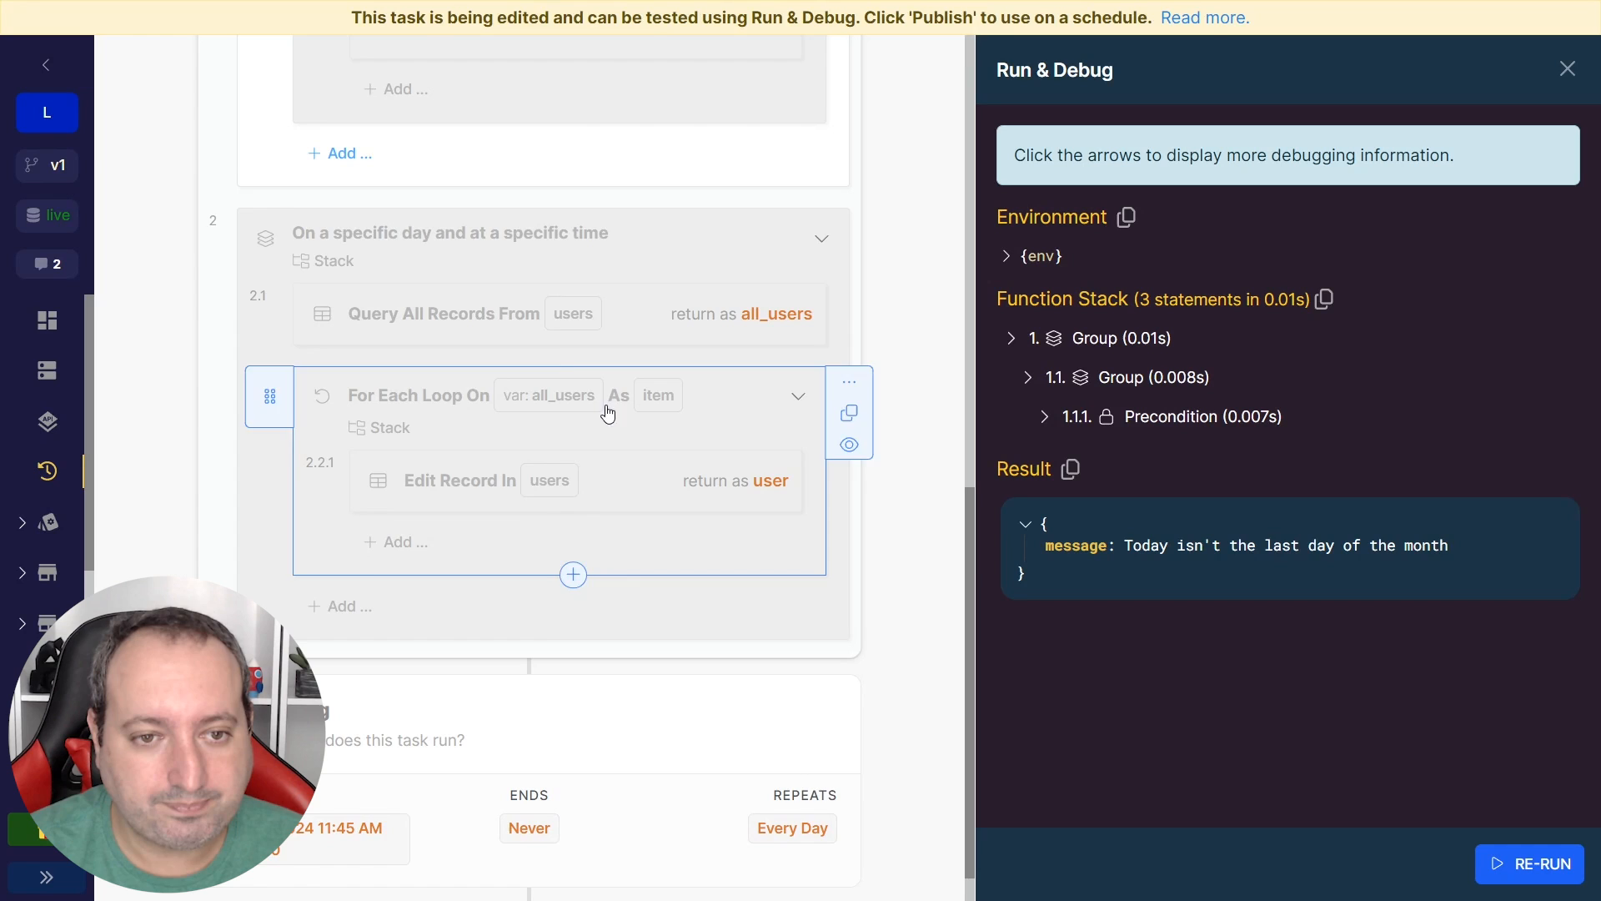
Step: Enable the 7 days from a date group and open its Query All Records function for the users table
{"action": "scroll", "coordinate": [608, 412], "scroll_direction": "up", "scroll_amount": 5}
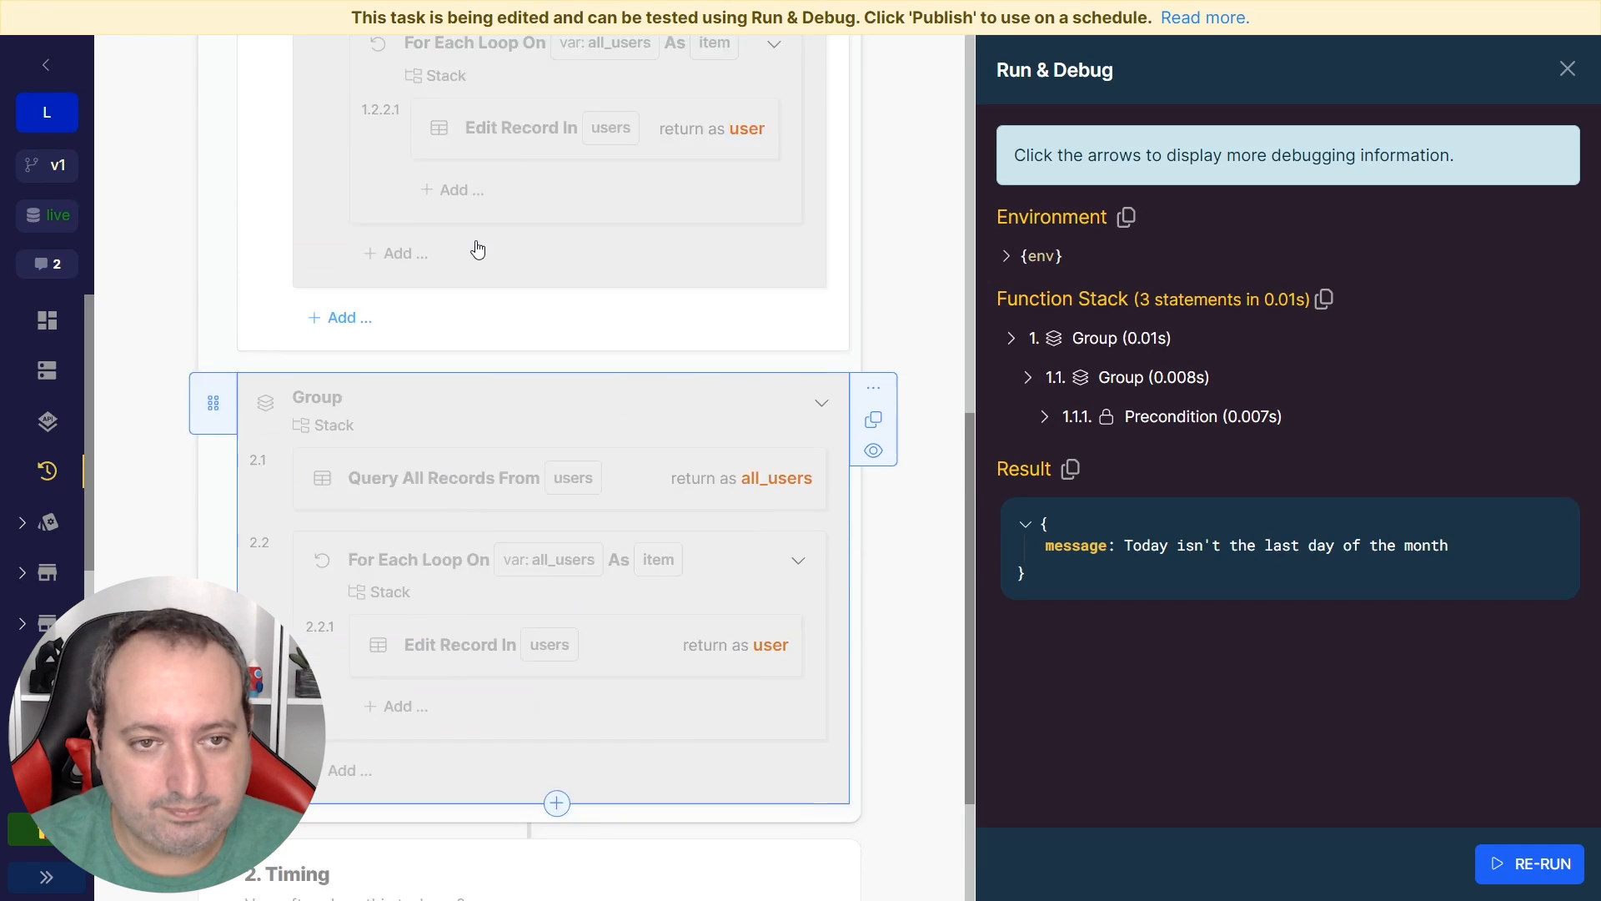
{"action": "left_click", "coordinate": [830, 278]}
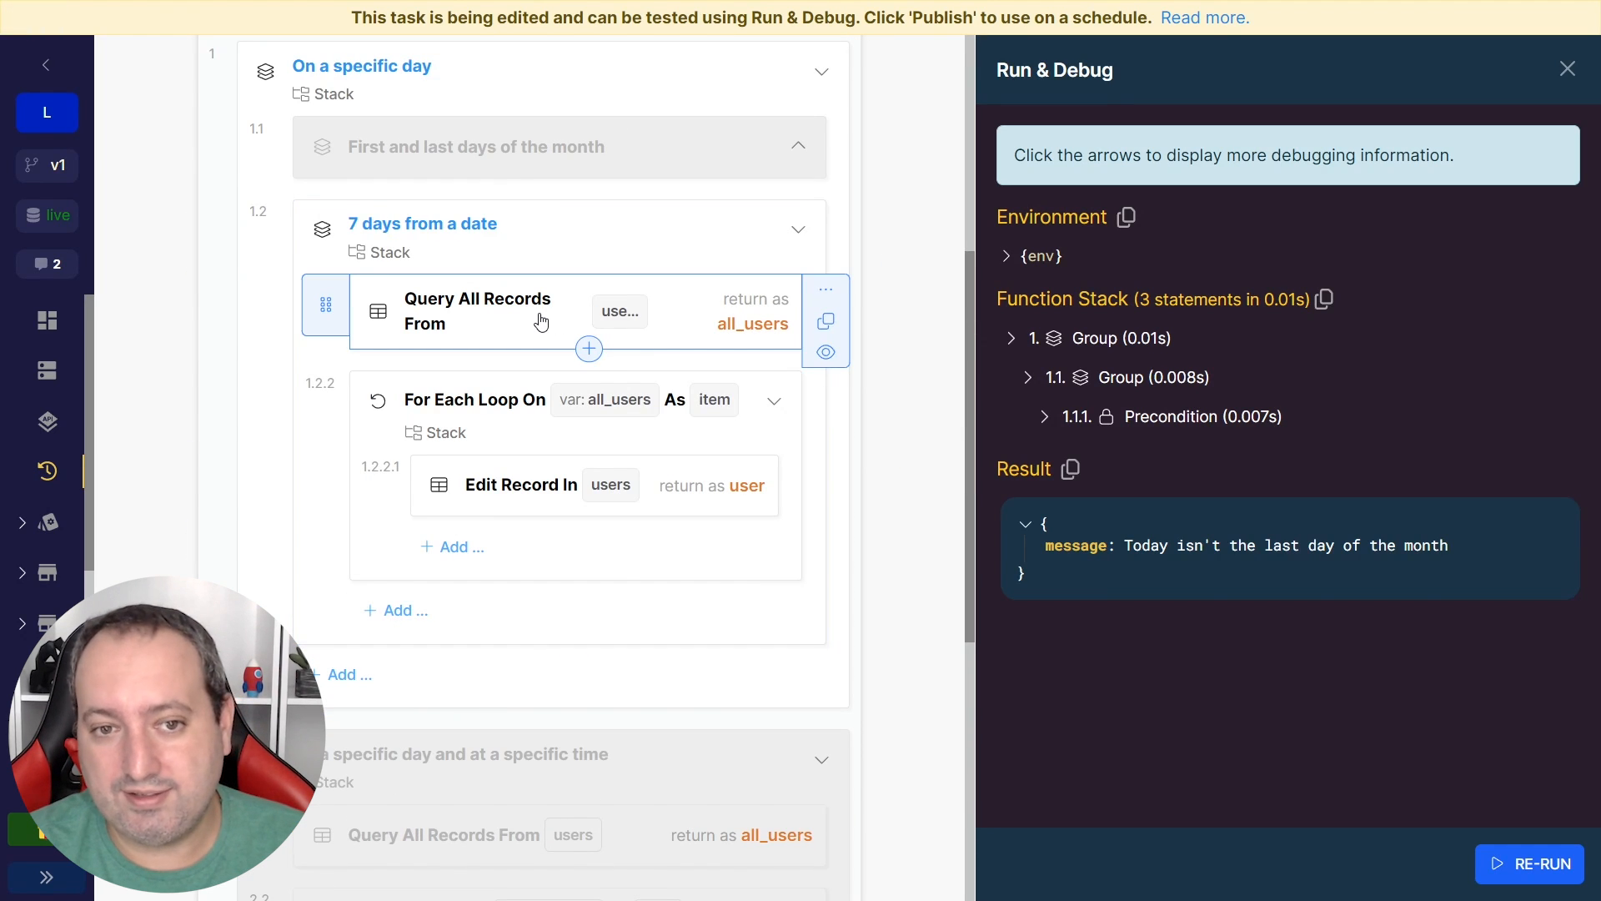
{"action": "left_click", "coordinate": [695, 319]}
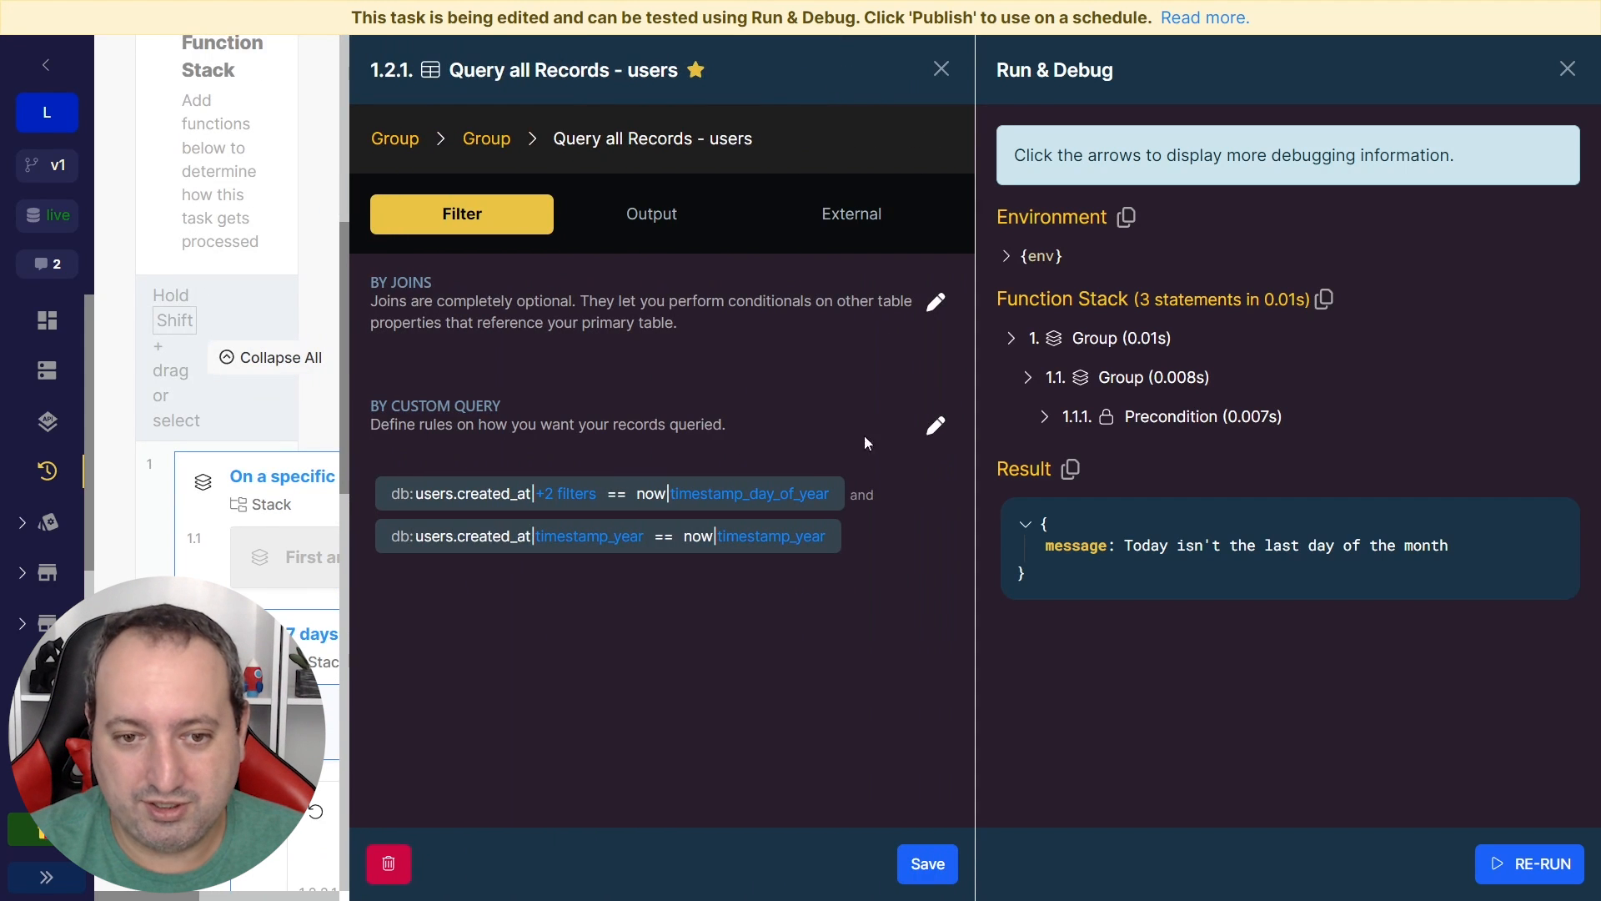
Step: Examine the users query's day-of-year and year conditions, including the 7-day offset on created_at, and save the query without changing them
{"action": "left_click", "coordinate": [935, 432]}
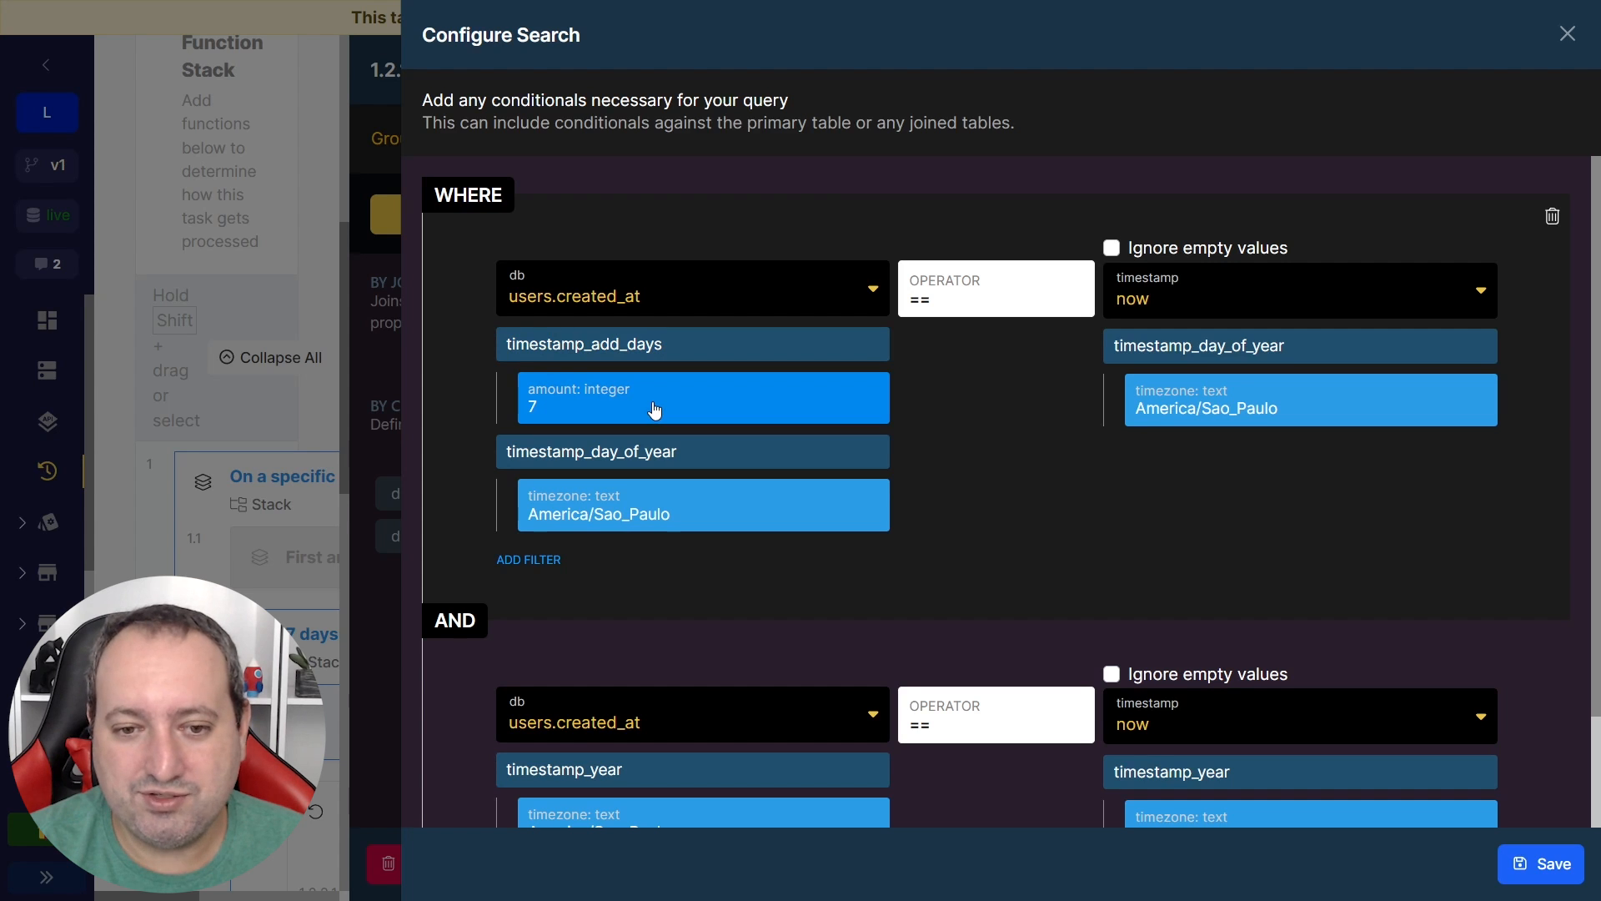
{"action": "scroll", "coordinate": [654, 409], "scroll_direction": "down", "scroll_amount": 1}
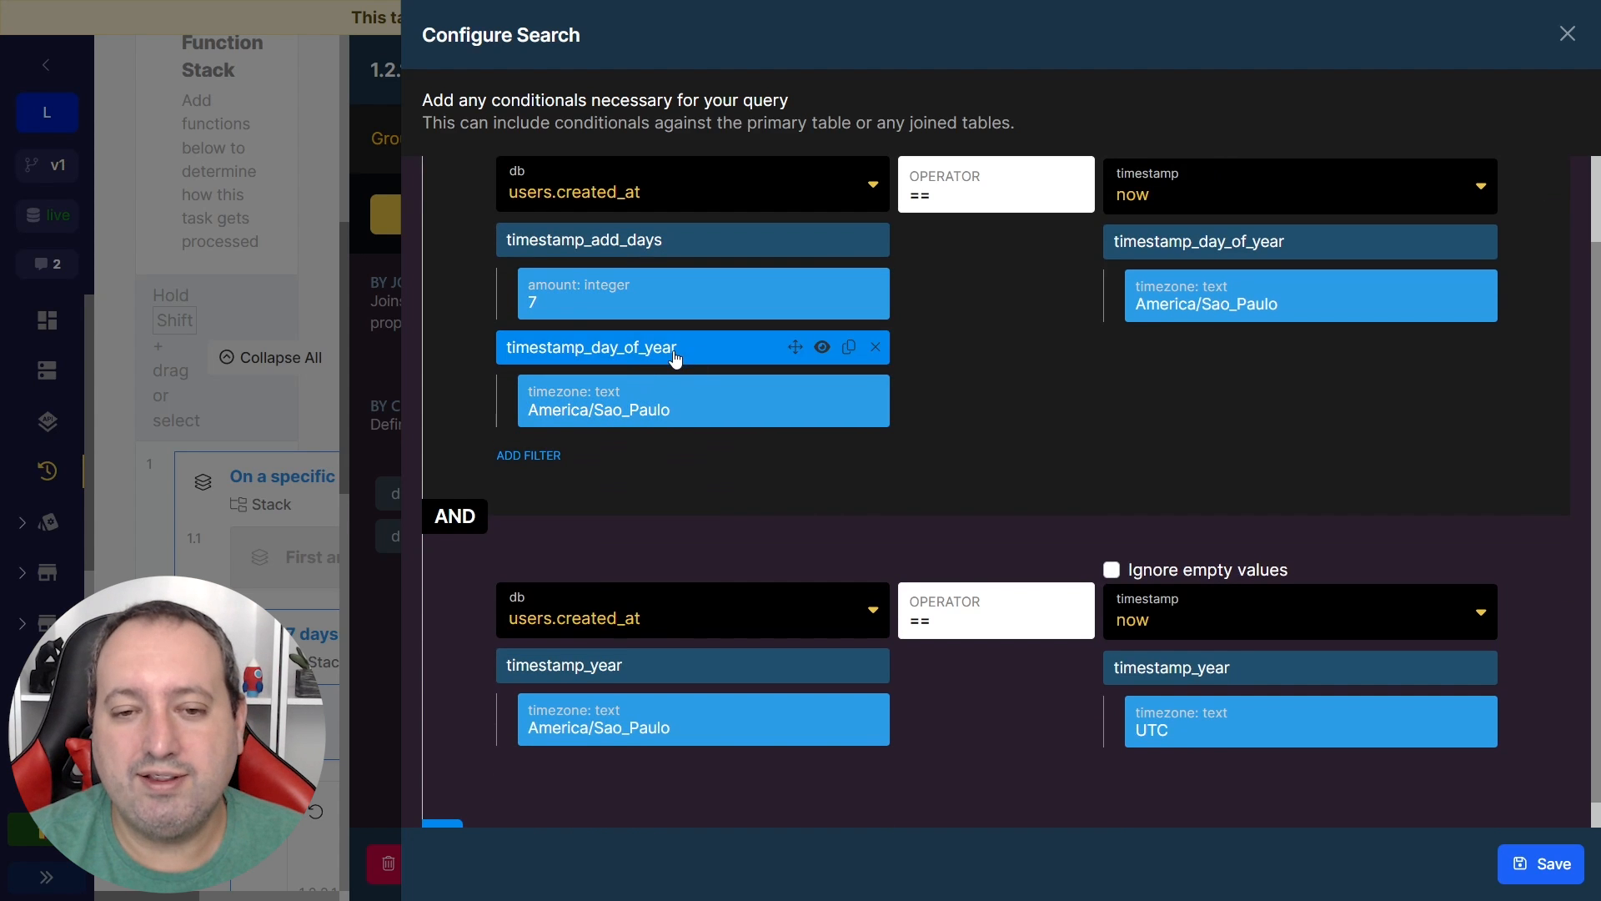
{"action": "scroll", "coordinate": [675, 396], "scroll_direction": "down", "scroll_amount": 1}
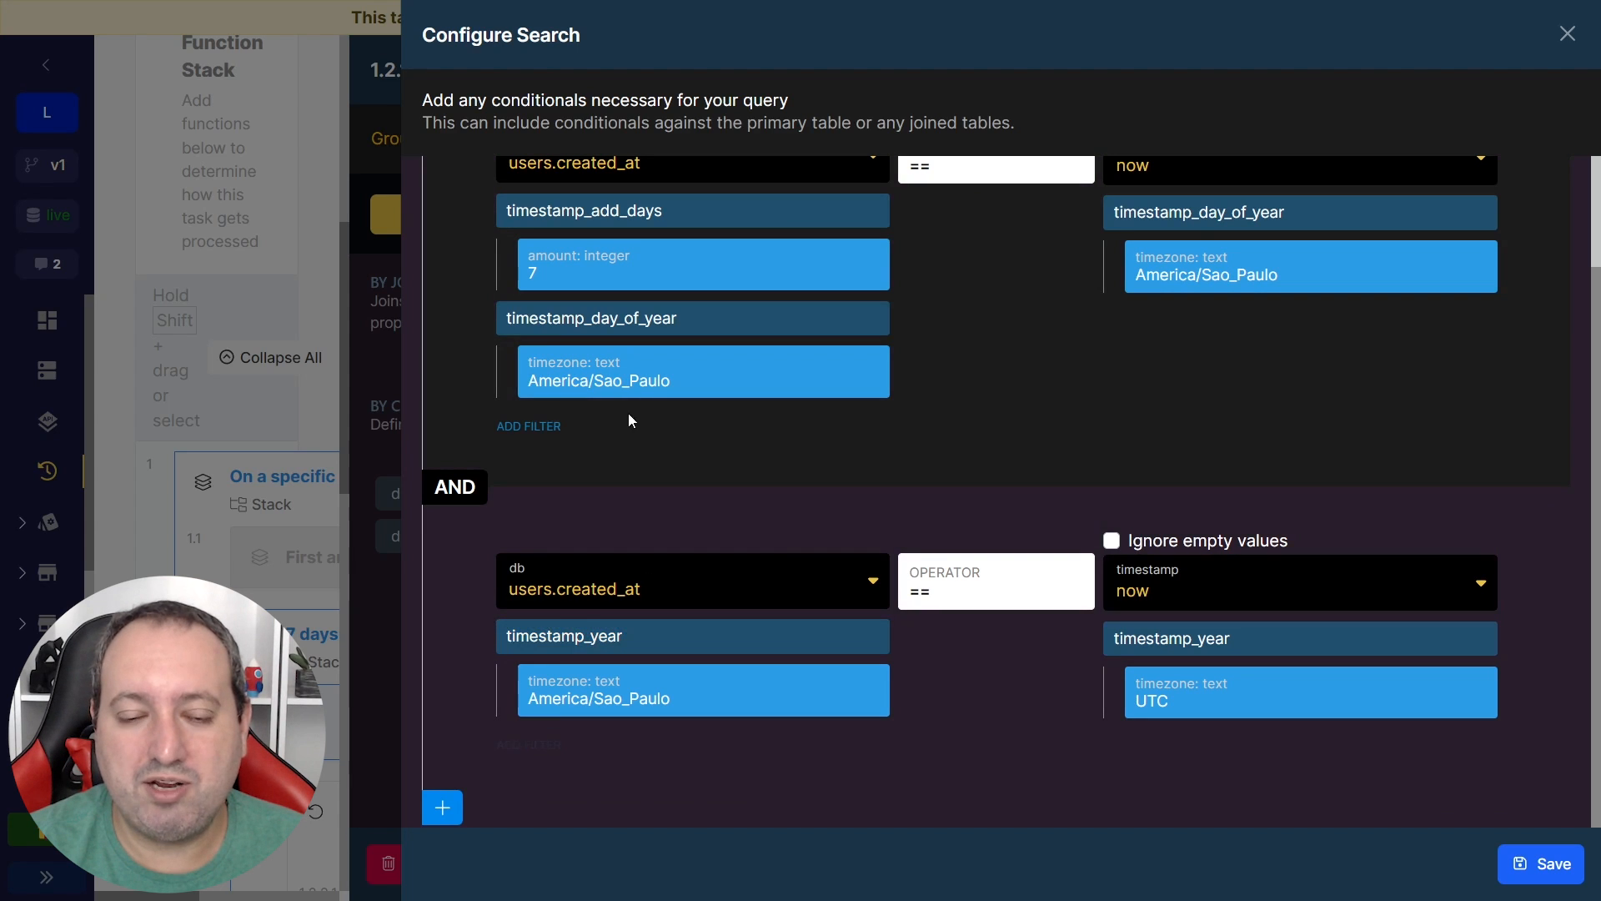
{"action": "scroll", "coordinate": [1084, 401], "scroll_direction": "up", "scroll_amount": 2}
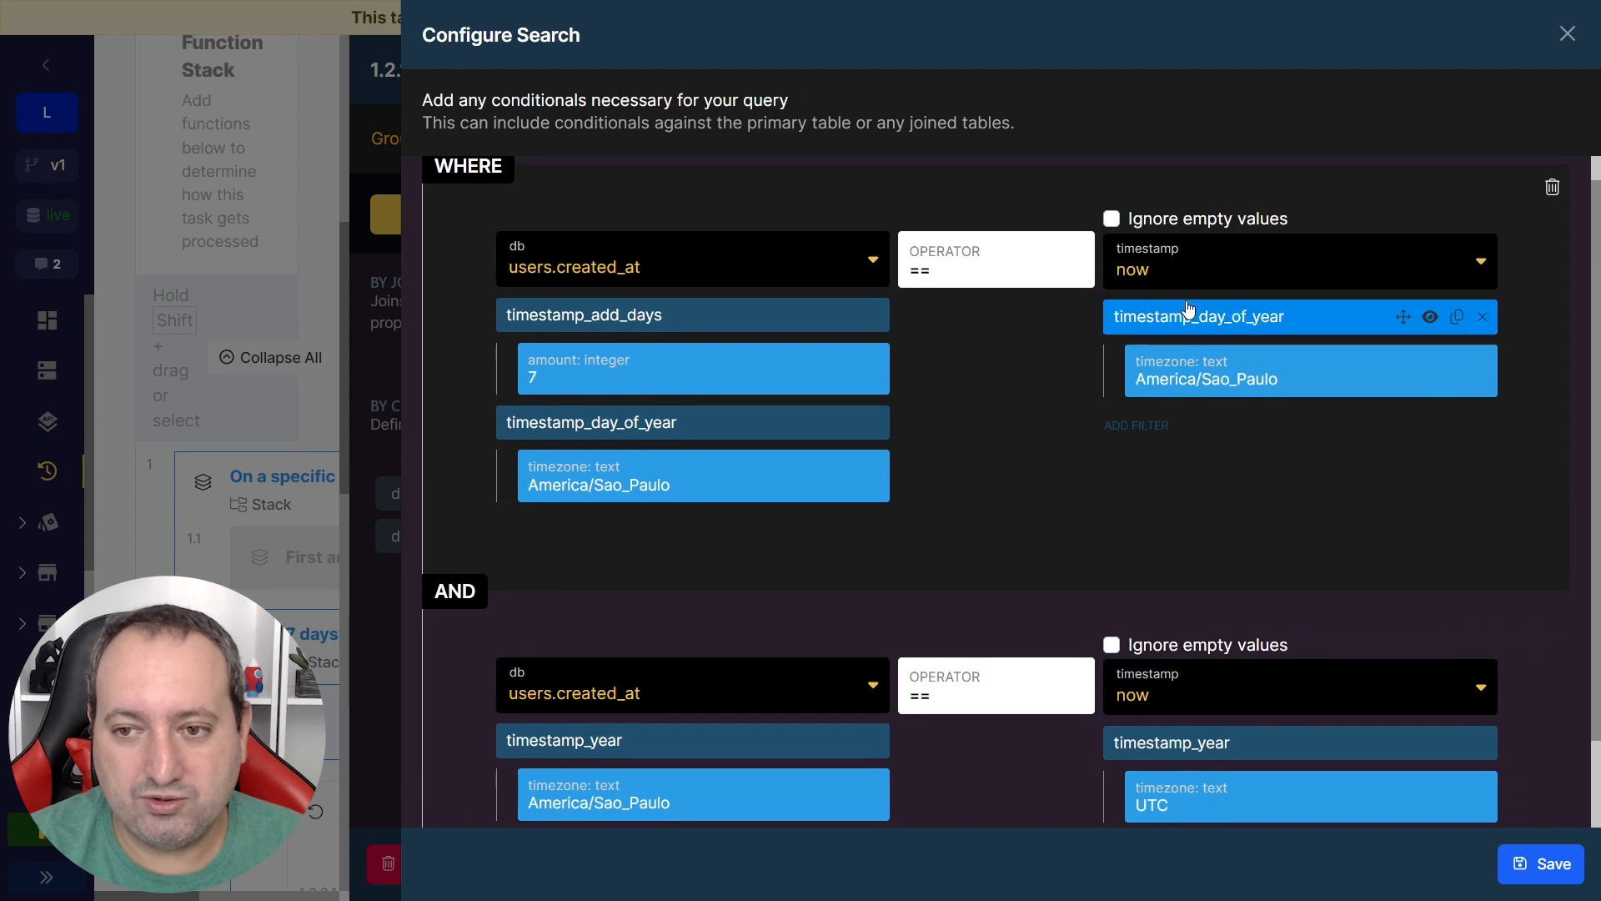
{"action": "left_click", "coordinate": [1252, 269]}
{"action": "left_click", "coordinate": [1052, 543]}
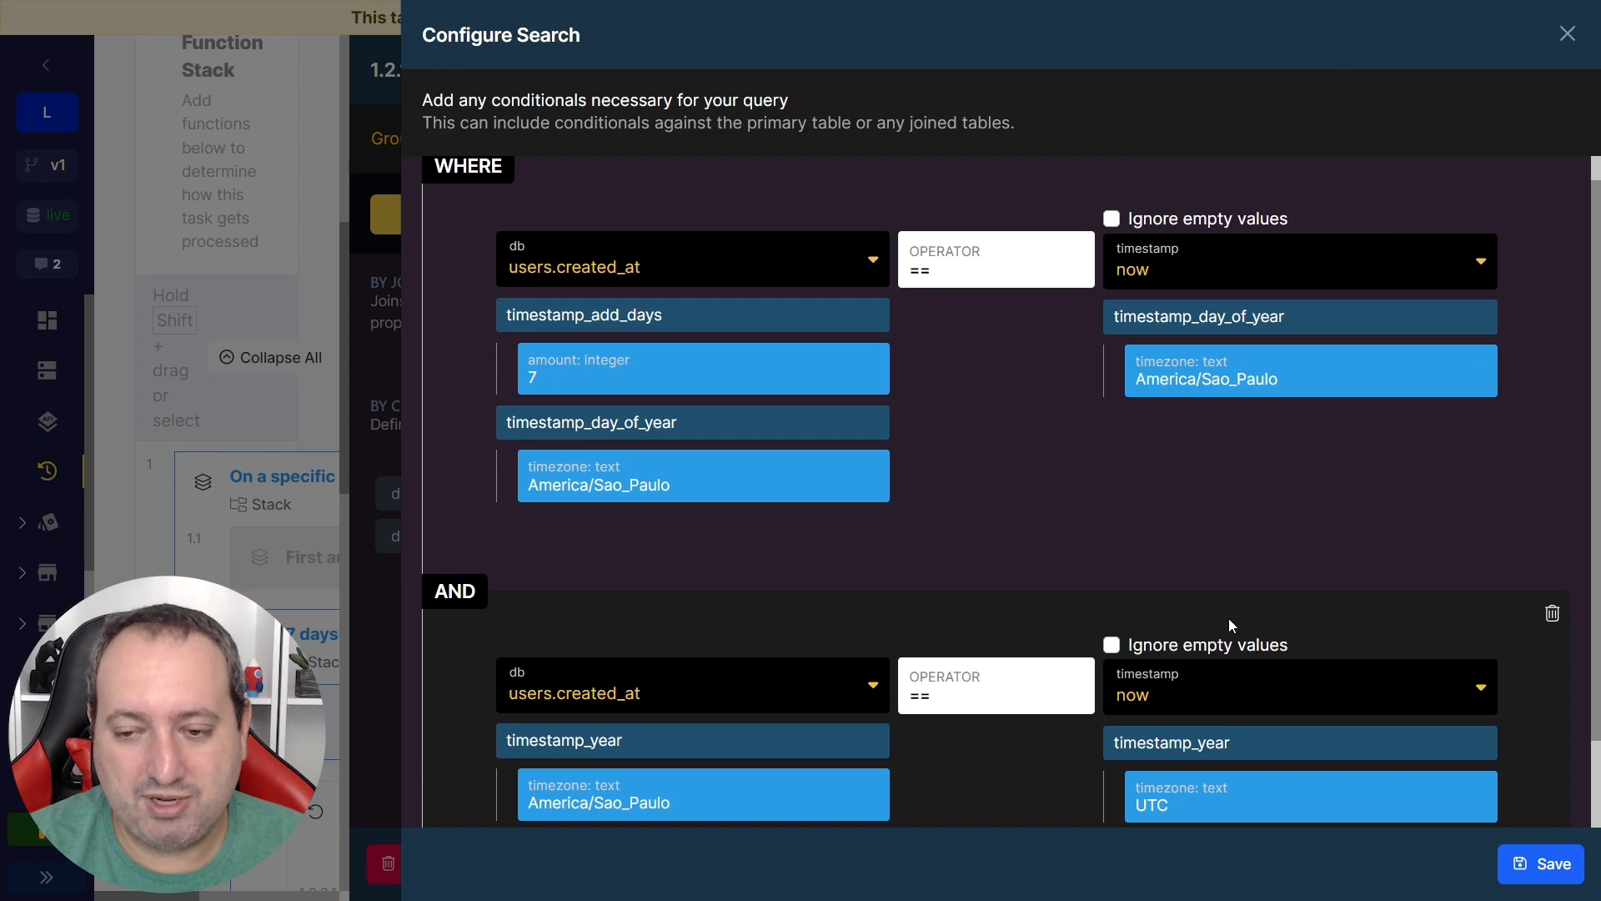
{"action": "scroll", "coordinate": [1227, 613], "scroll_direction": "down", "scroll_amount": 3}
{"action": "left_click", "coordinate": [1546, 868]}
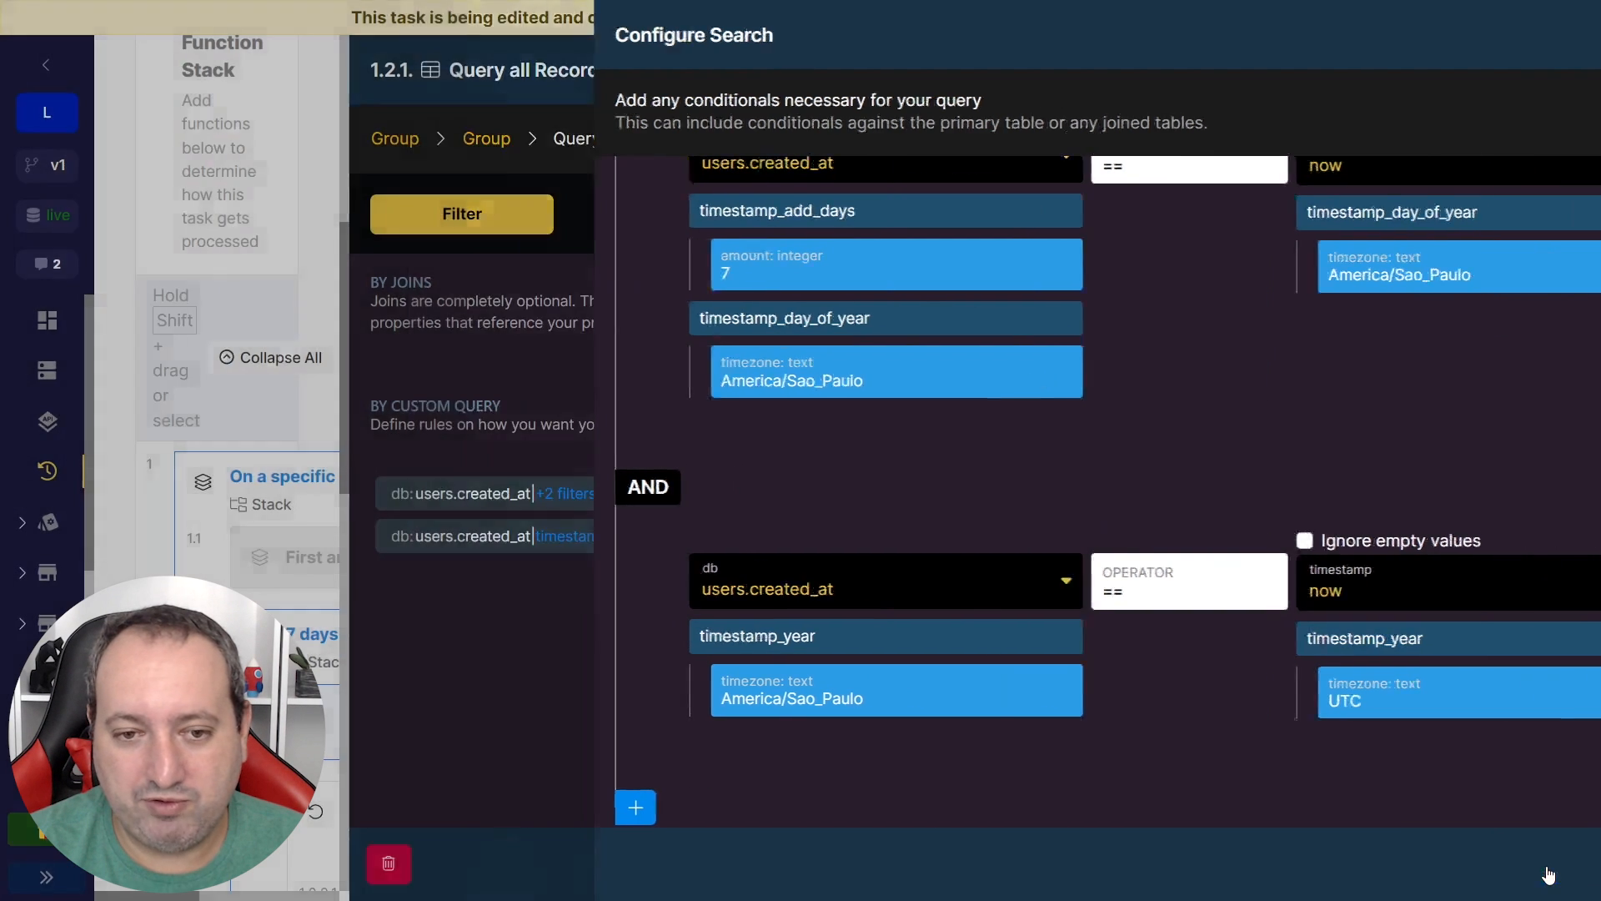
{"action": "left_click", "coordinate": [926, 867]}
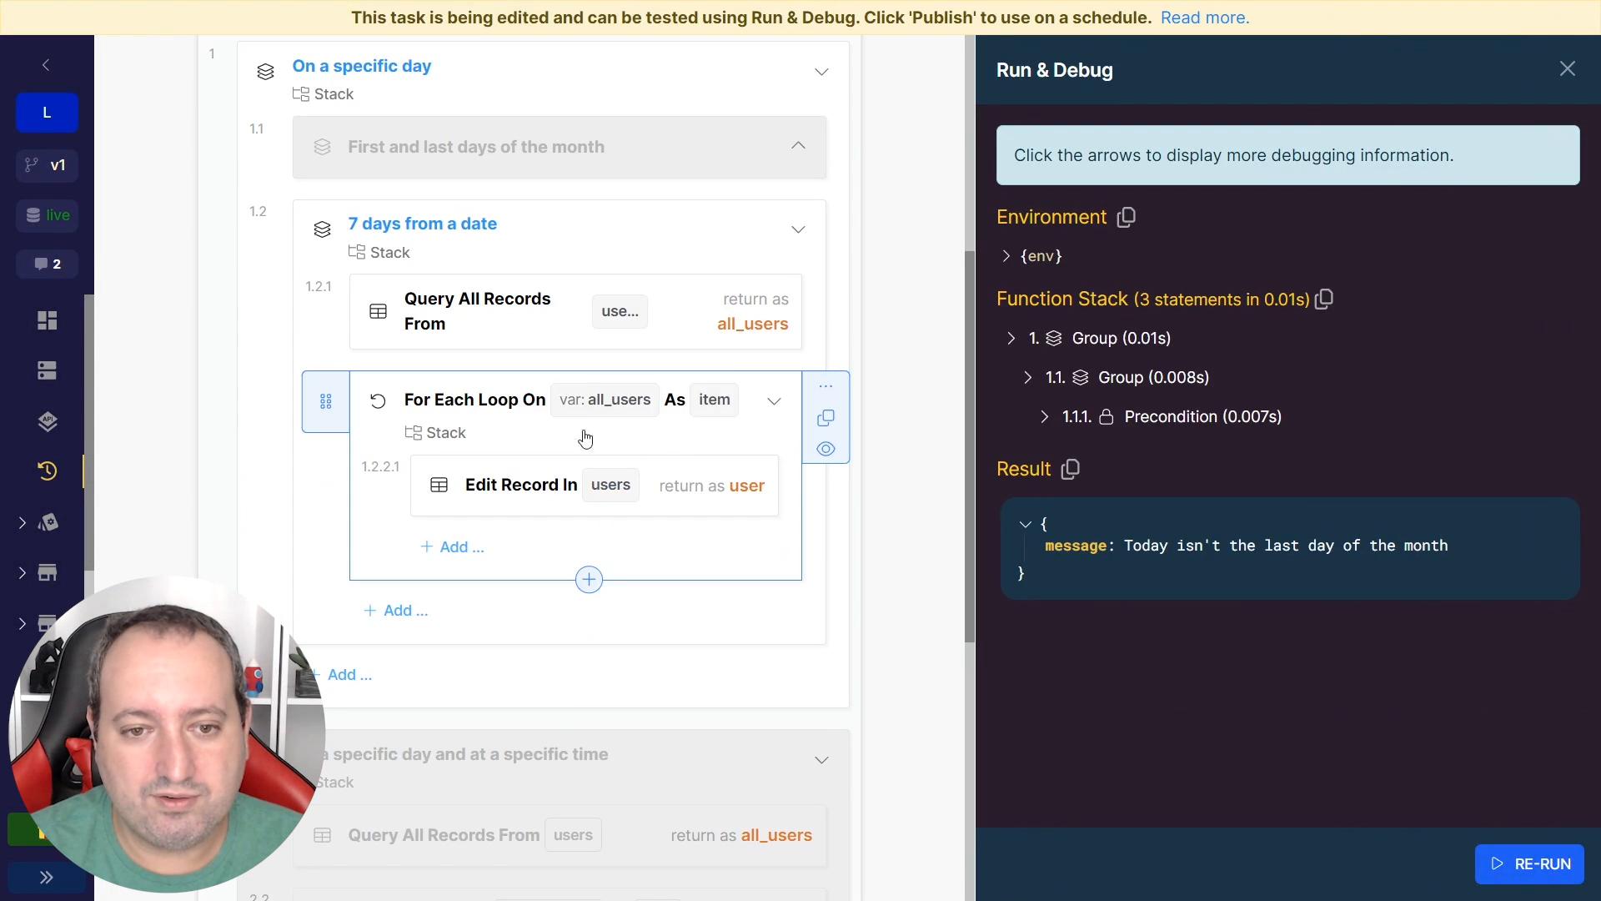
Step: Review which users field the Edit Record function inside the 7 days from a date loop updates, and save it
{"action": "left_click", "coordinate": [511, 487]}
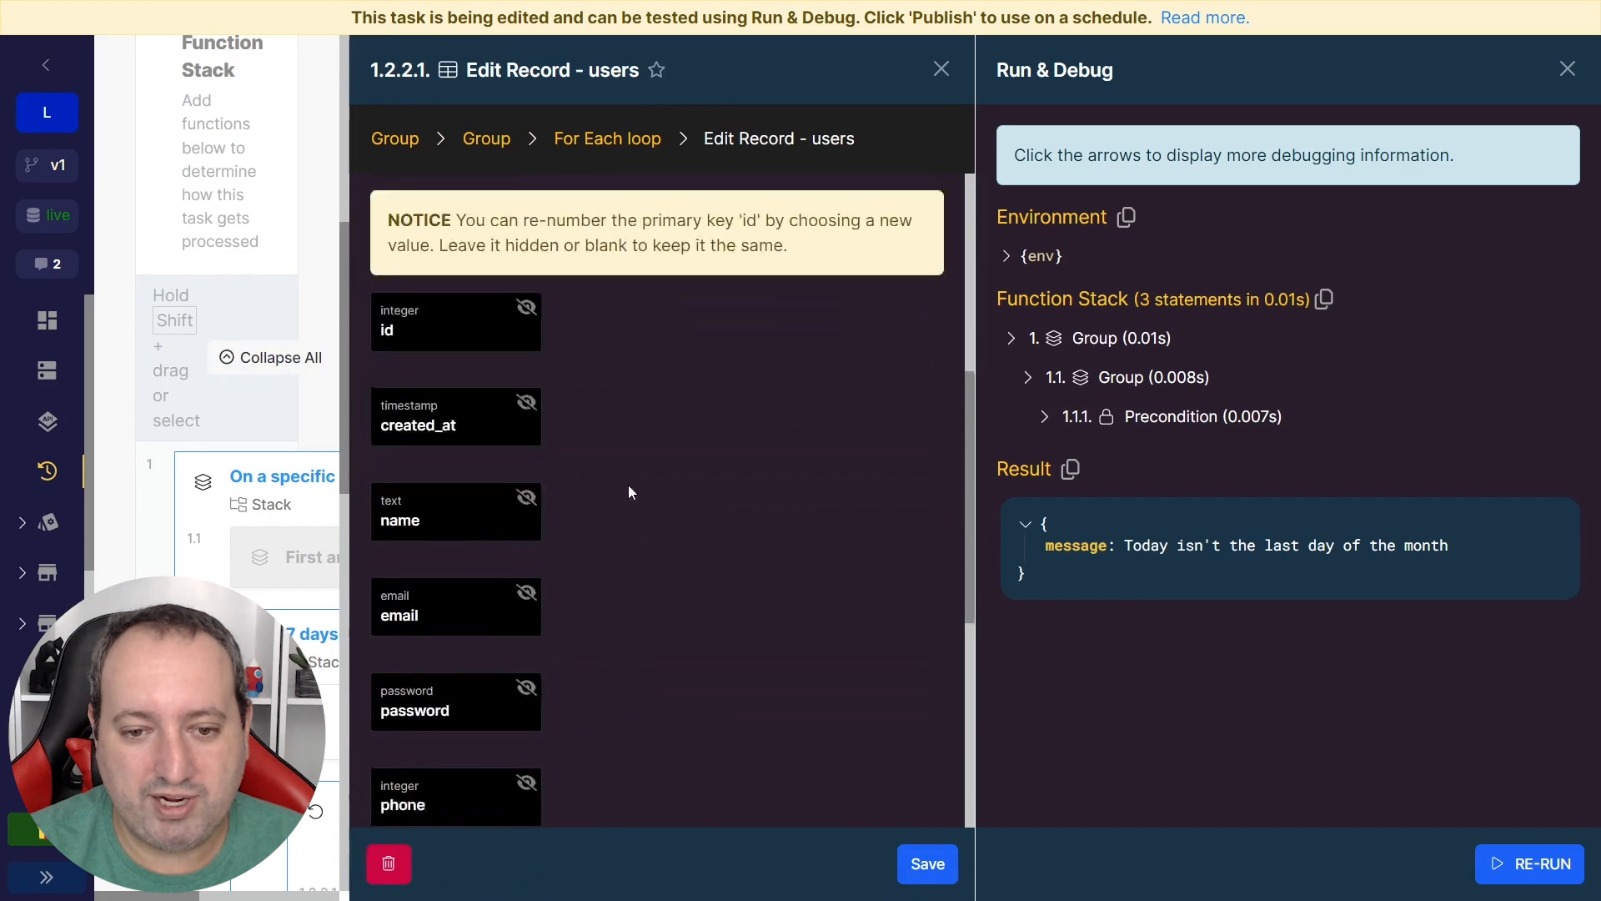
{"action": "scroll", "coordinate": [628, 484], "scroll_direction": "down", "scroll_amount": 5}
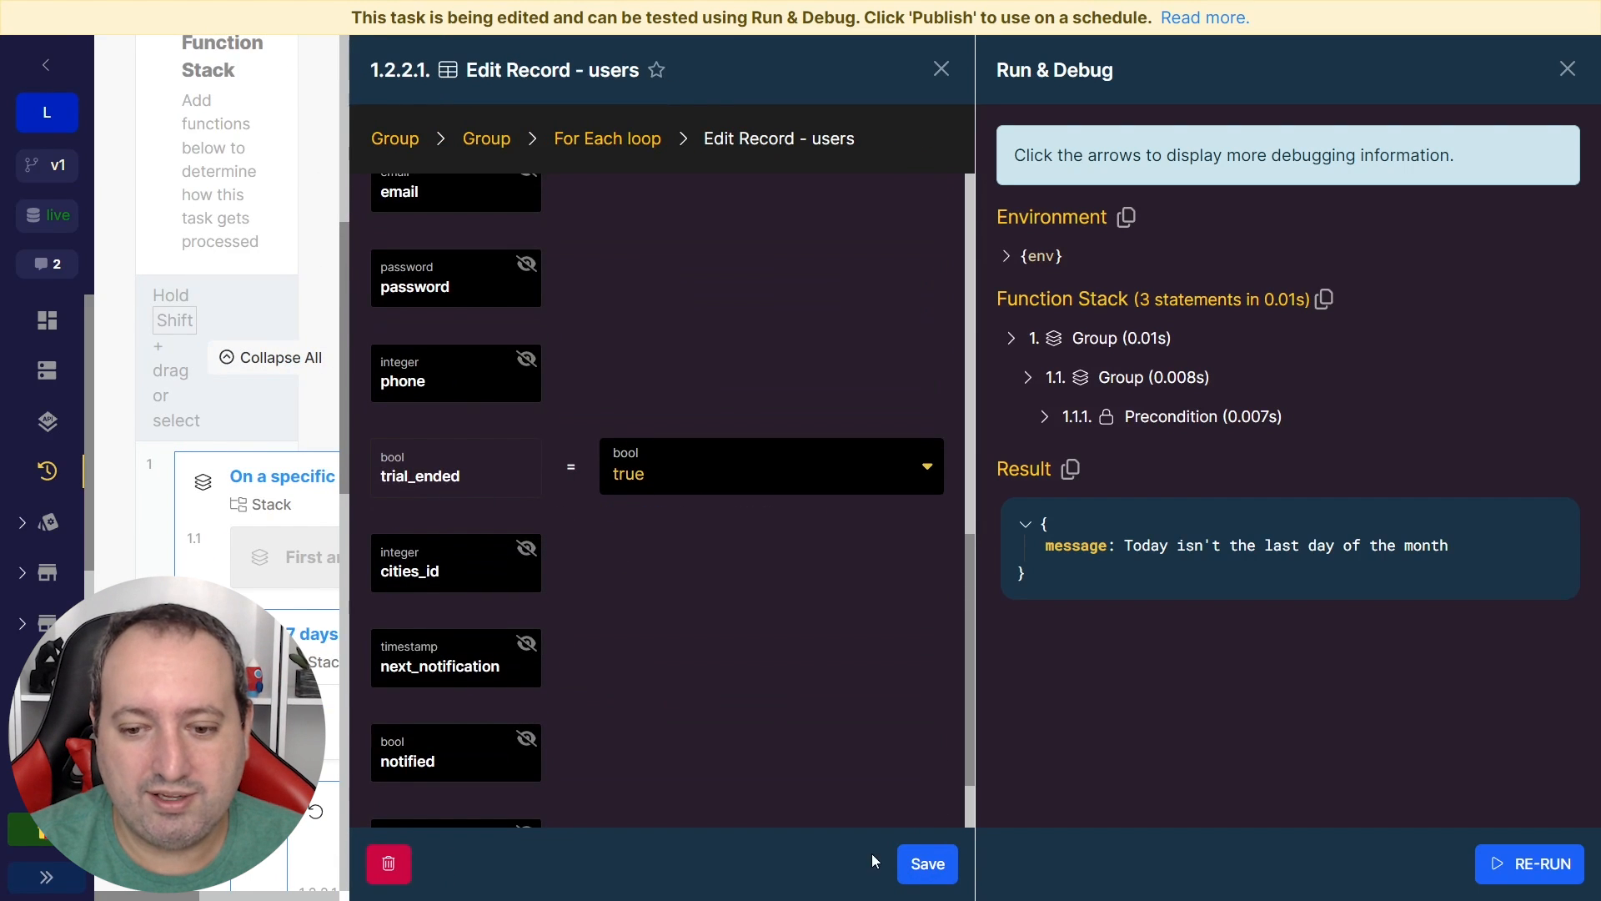
{"action": "left_click", "coordinate": [926, 864]}
Step: Re-run the task and refresh the users table to check the trial_ended values
{"action": "left_click", "coordinate": [1532, 863]}
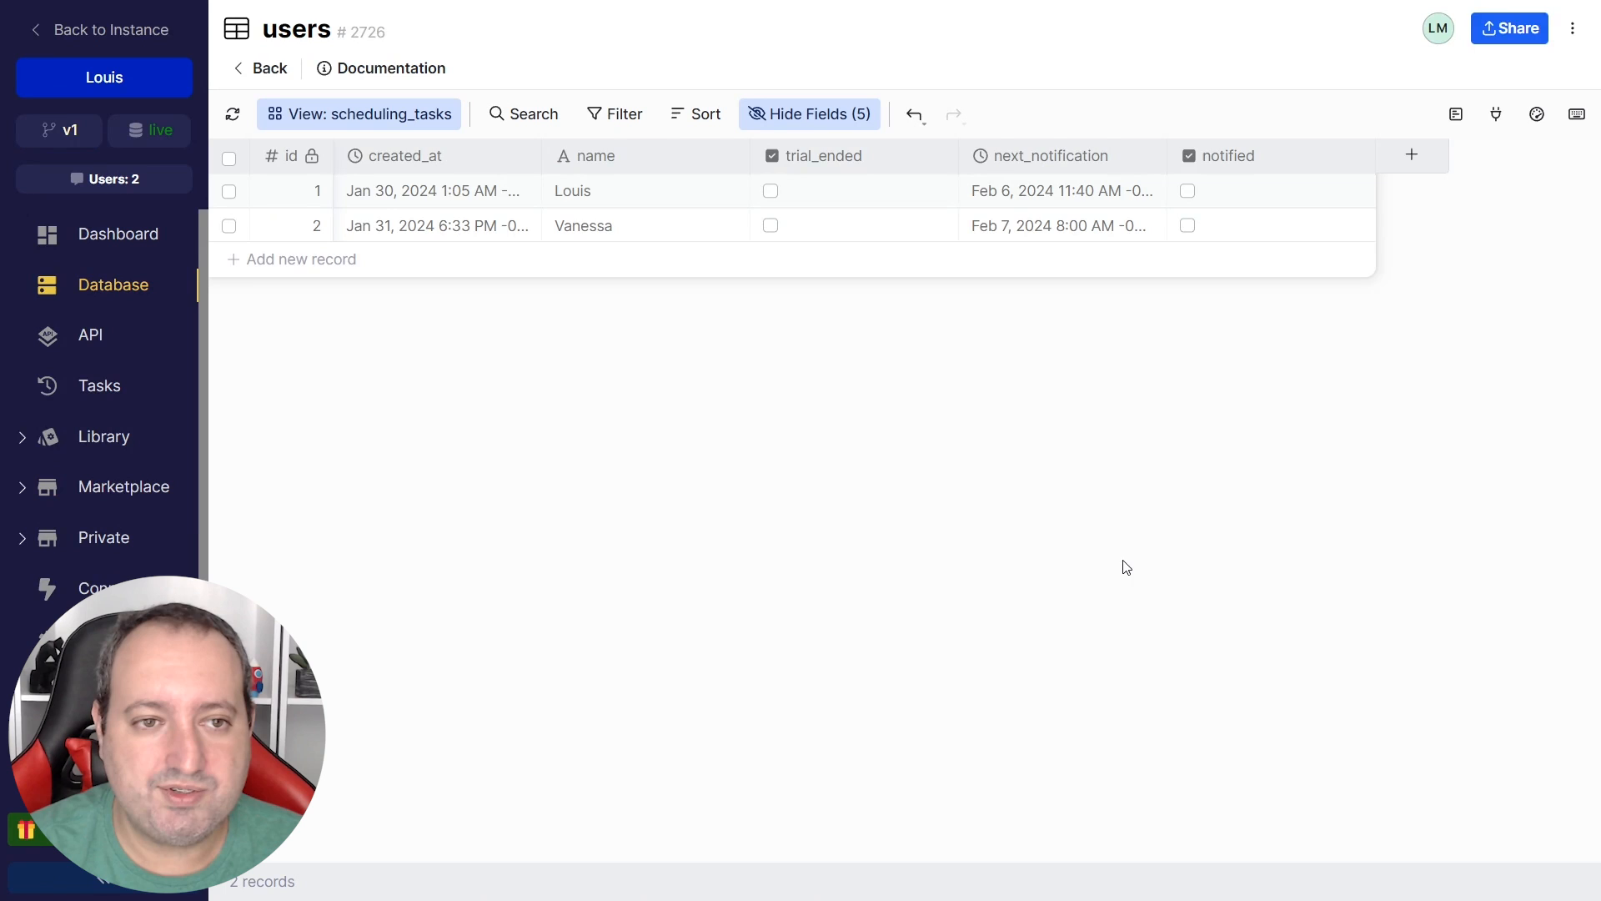
{"action": "left_click", "coordinate": [233, 115]}
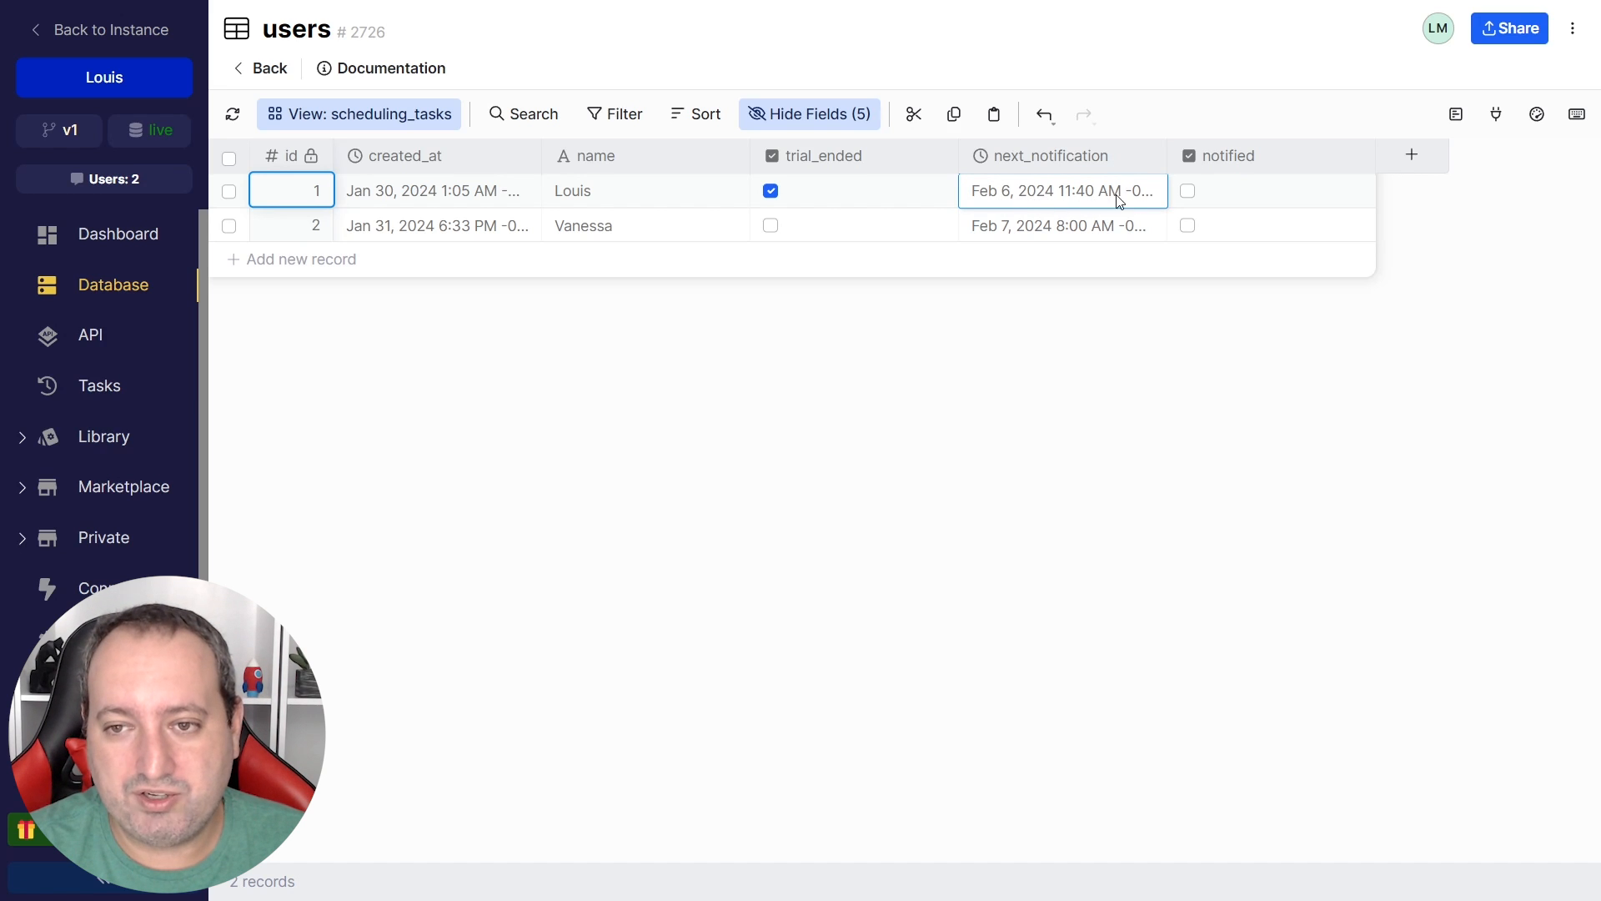
{"action": "left_click", "coordinate": [1189, 206]}
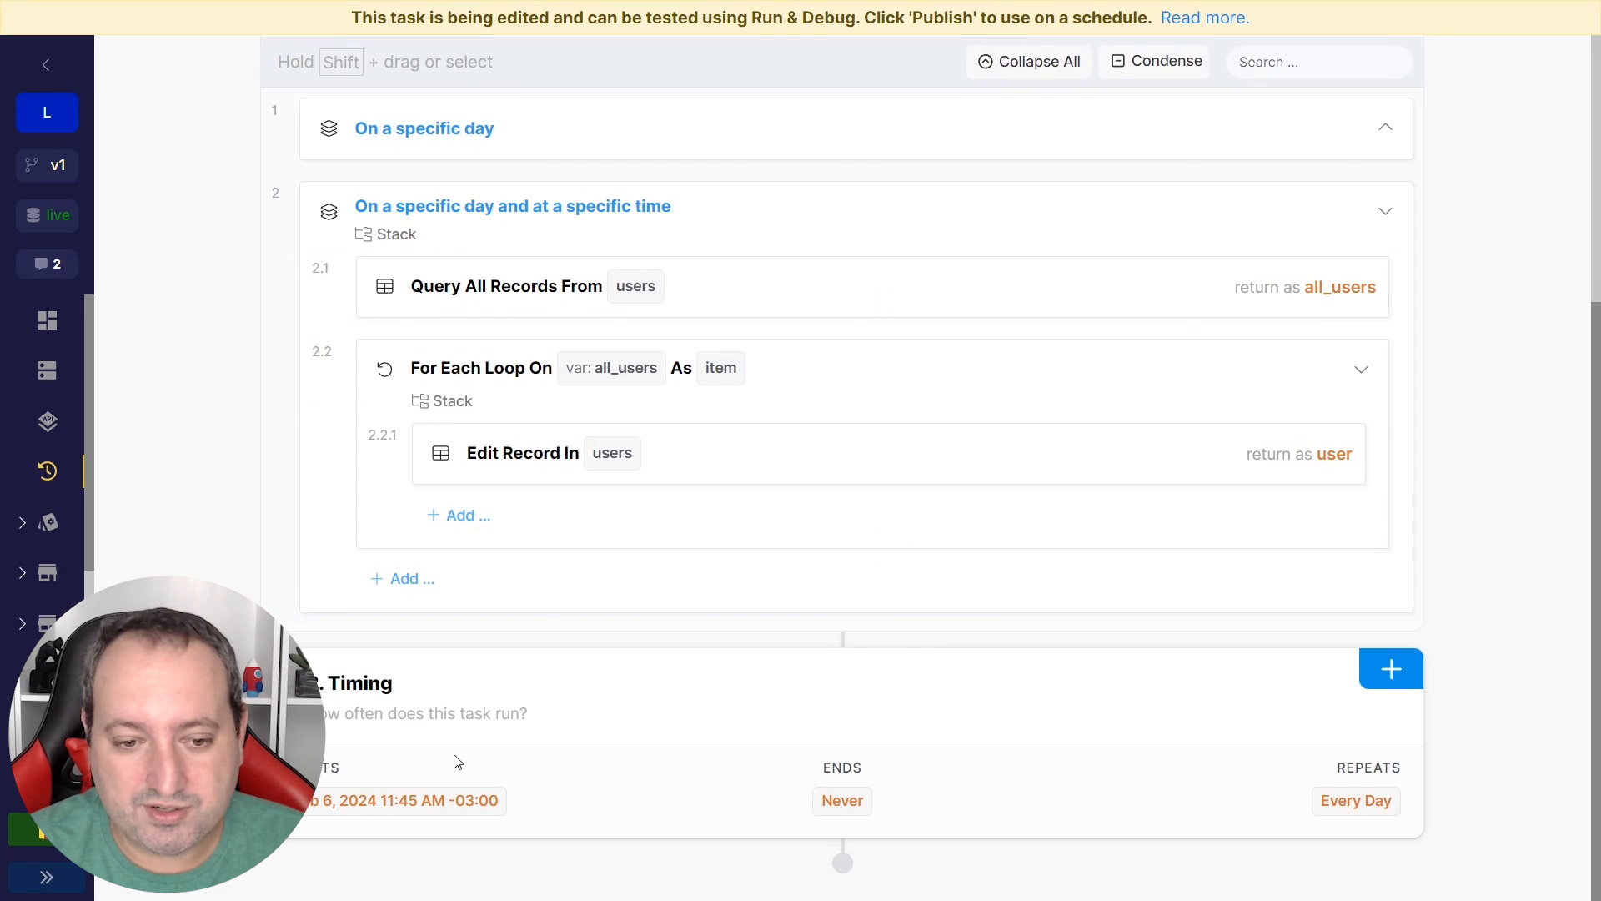
Step: Change the existing task schedule's frequency to Every Minute and save it
{"action": "left_click", "coordinate": [455, 820]}
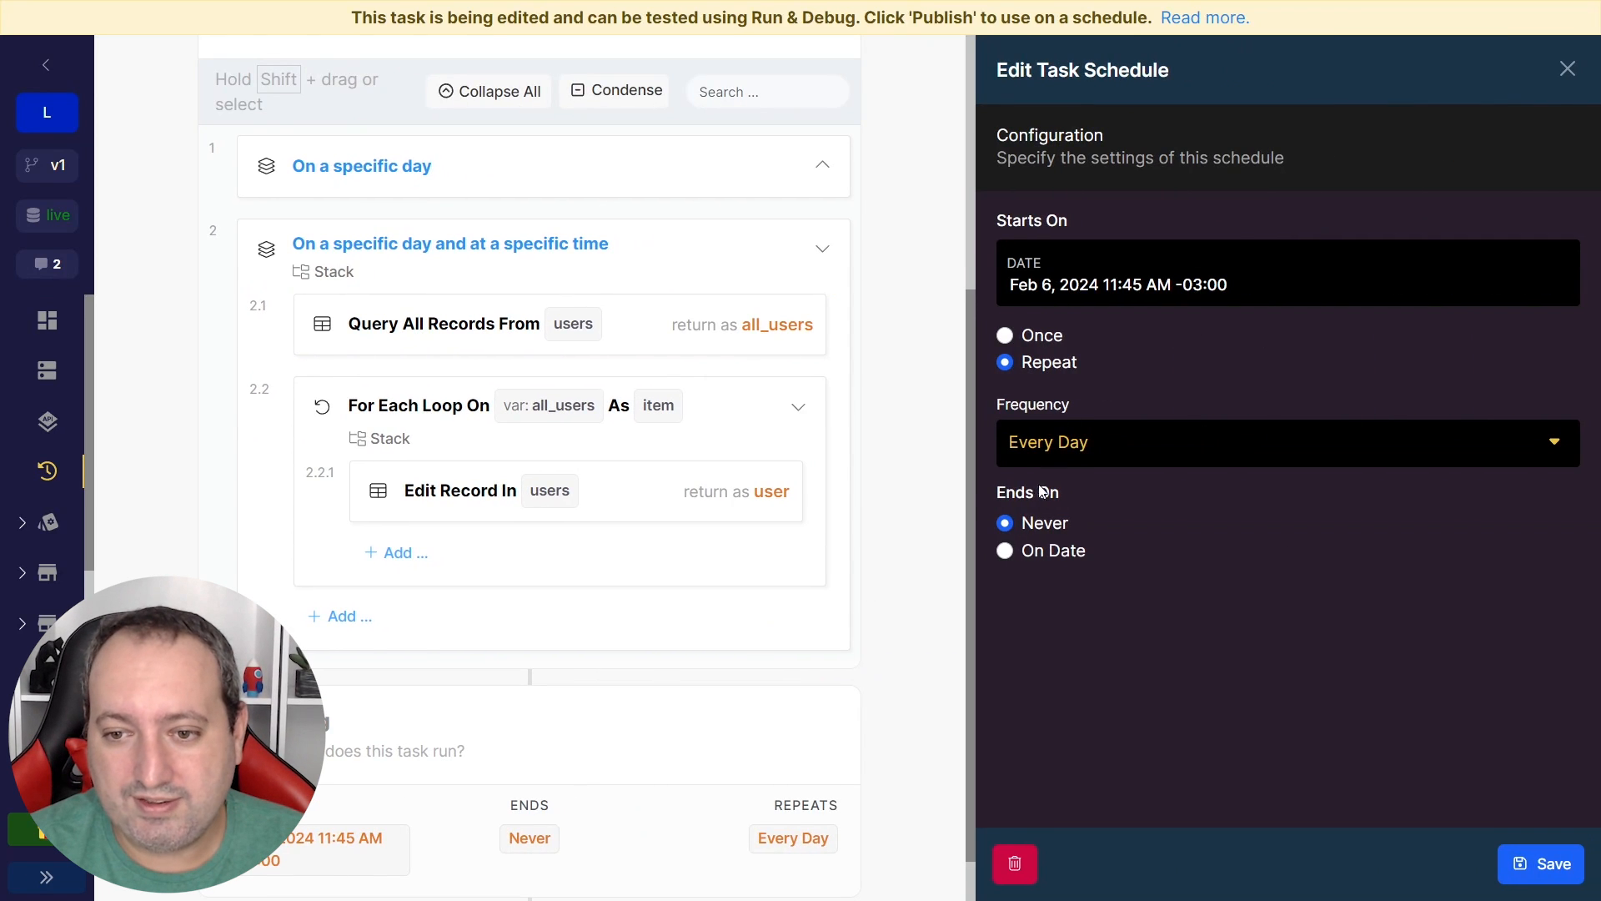
{"action": "left_click", "coordinate": [1040, 451]}
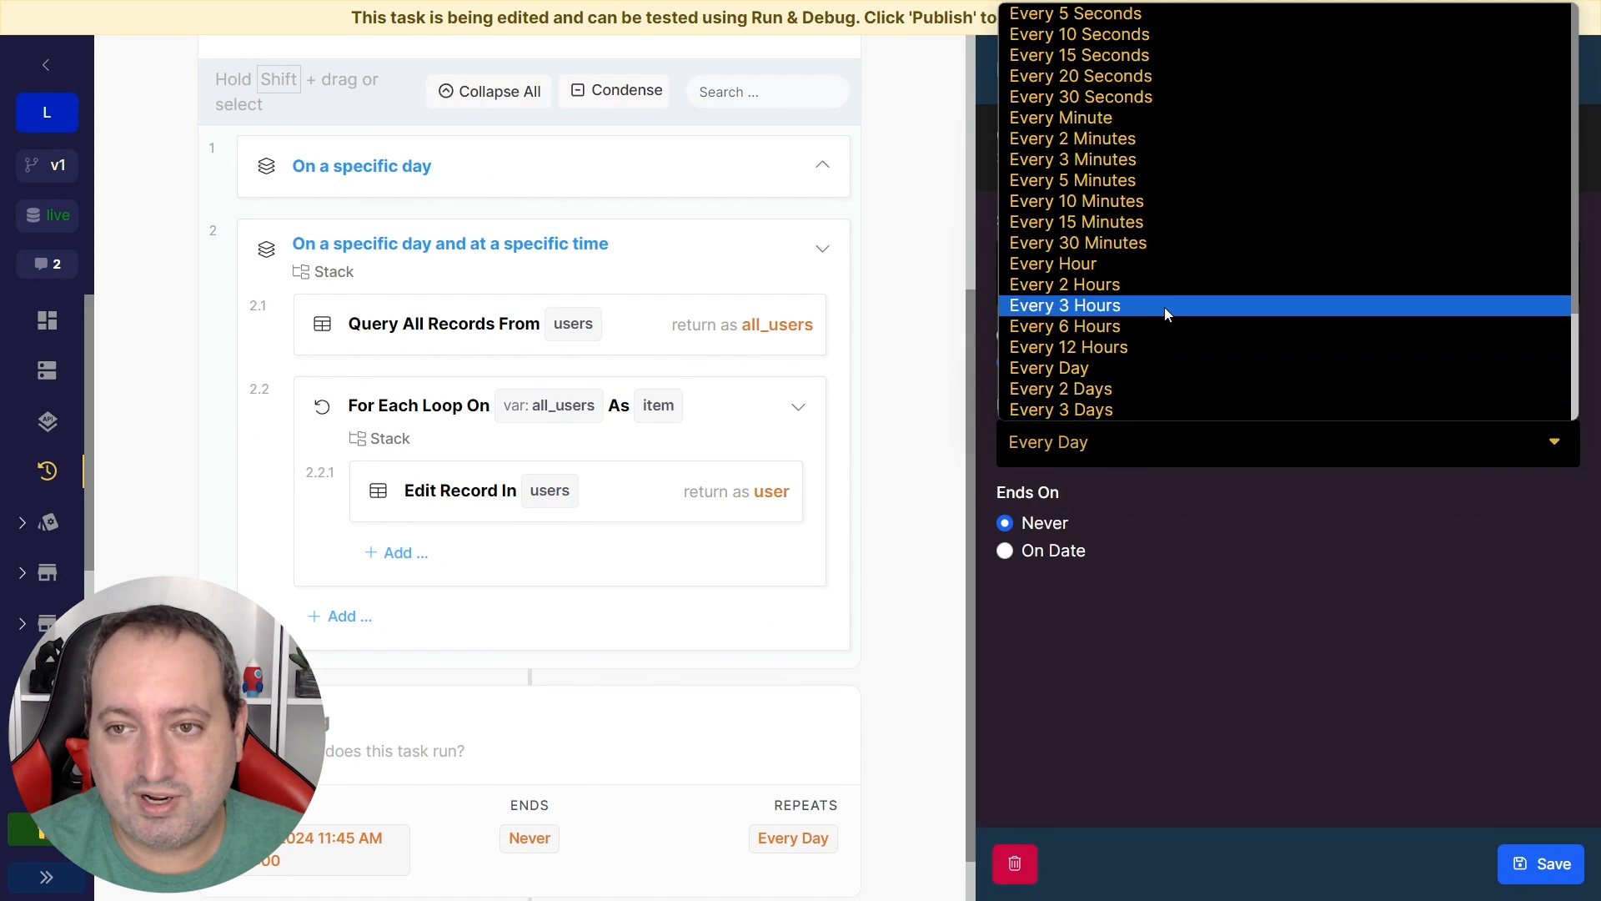
{"action": "left_click", "coordinate": [1167, 117]}
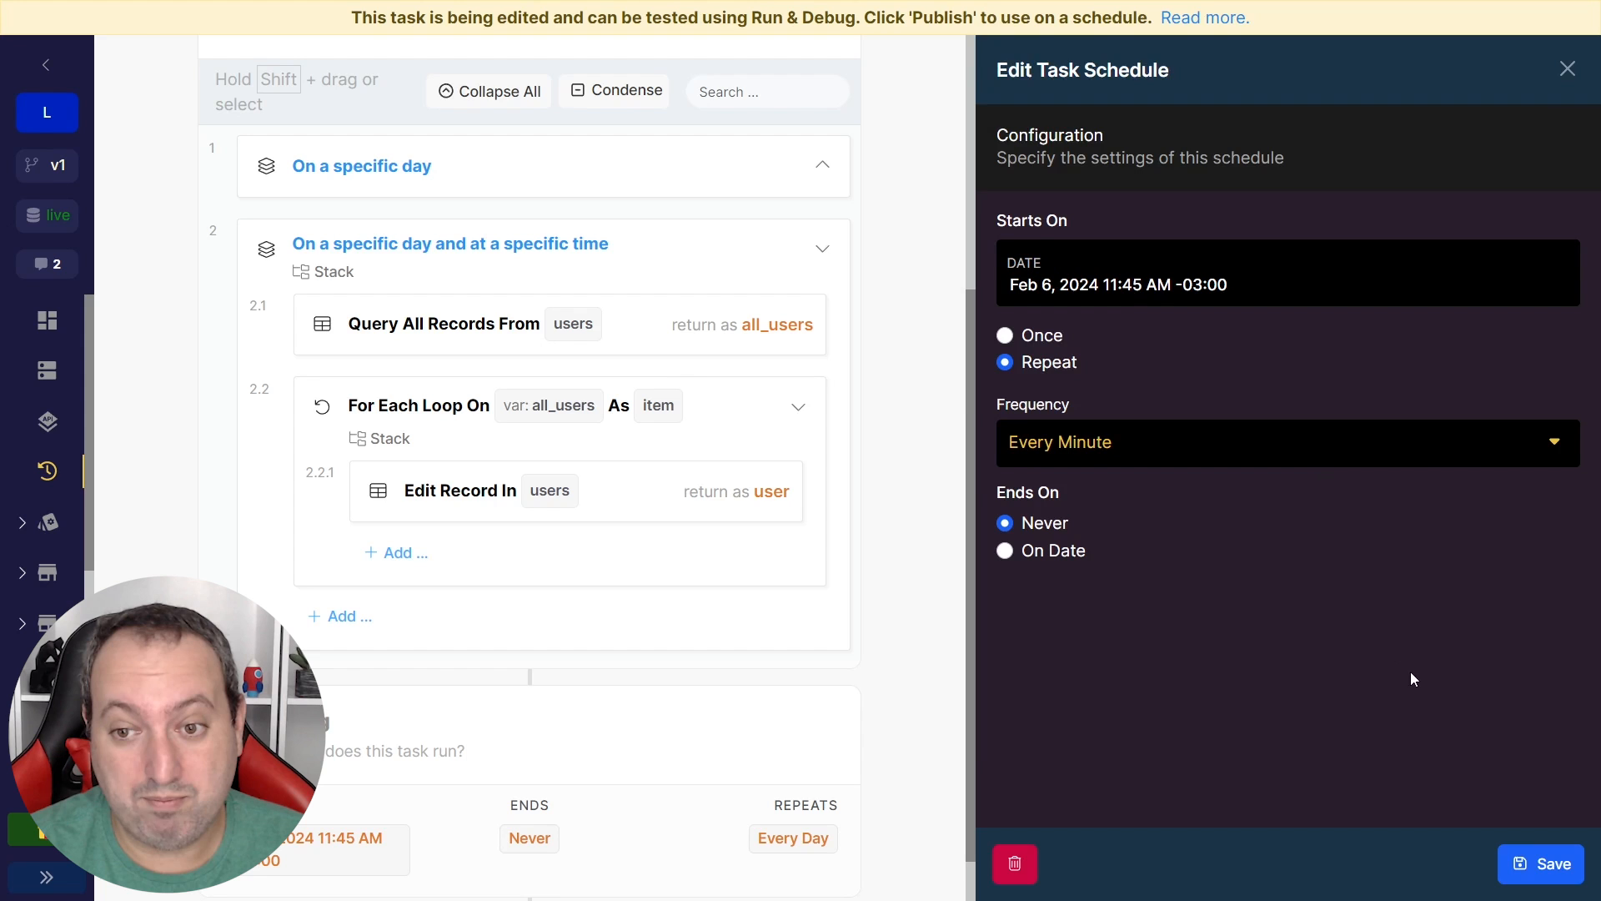
{"action": "left_click", "coordinate": [1557, 864]}
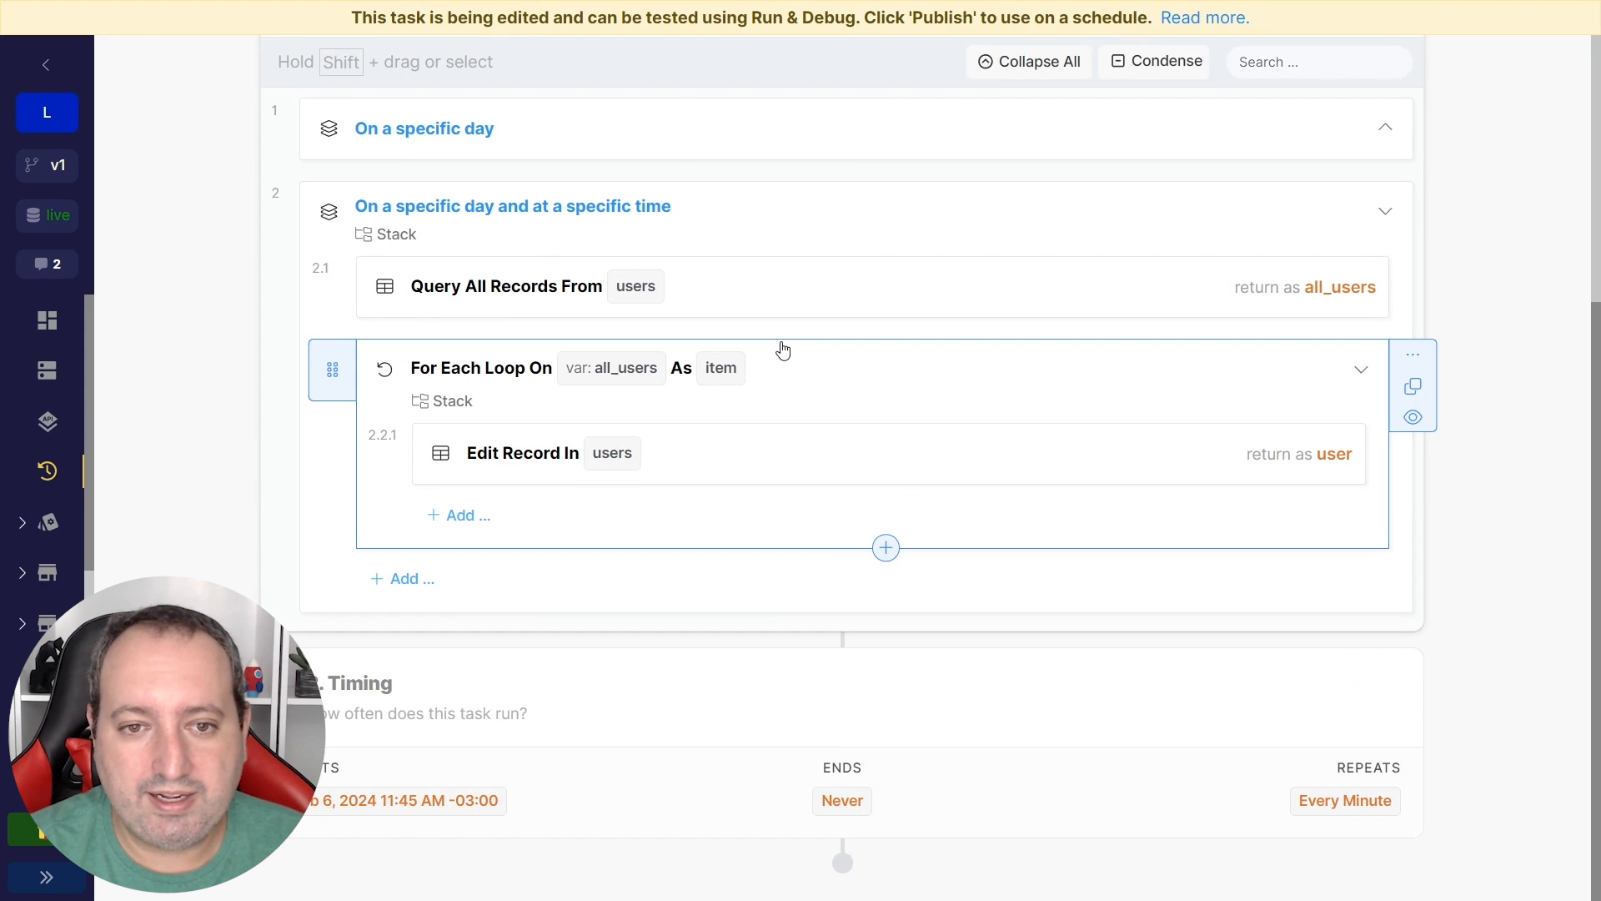
Step: Examine the next_notification day, year, hour and minute conditions in the users query of the On a specific day and at a specific time group
{"action": "scroll", "coordinate": [801, 322], "scroll_direction": "up", "scroll_amount": 2}
{"action": "left_click", "coordinate": [793, 400]}
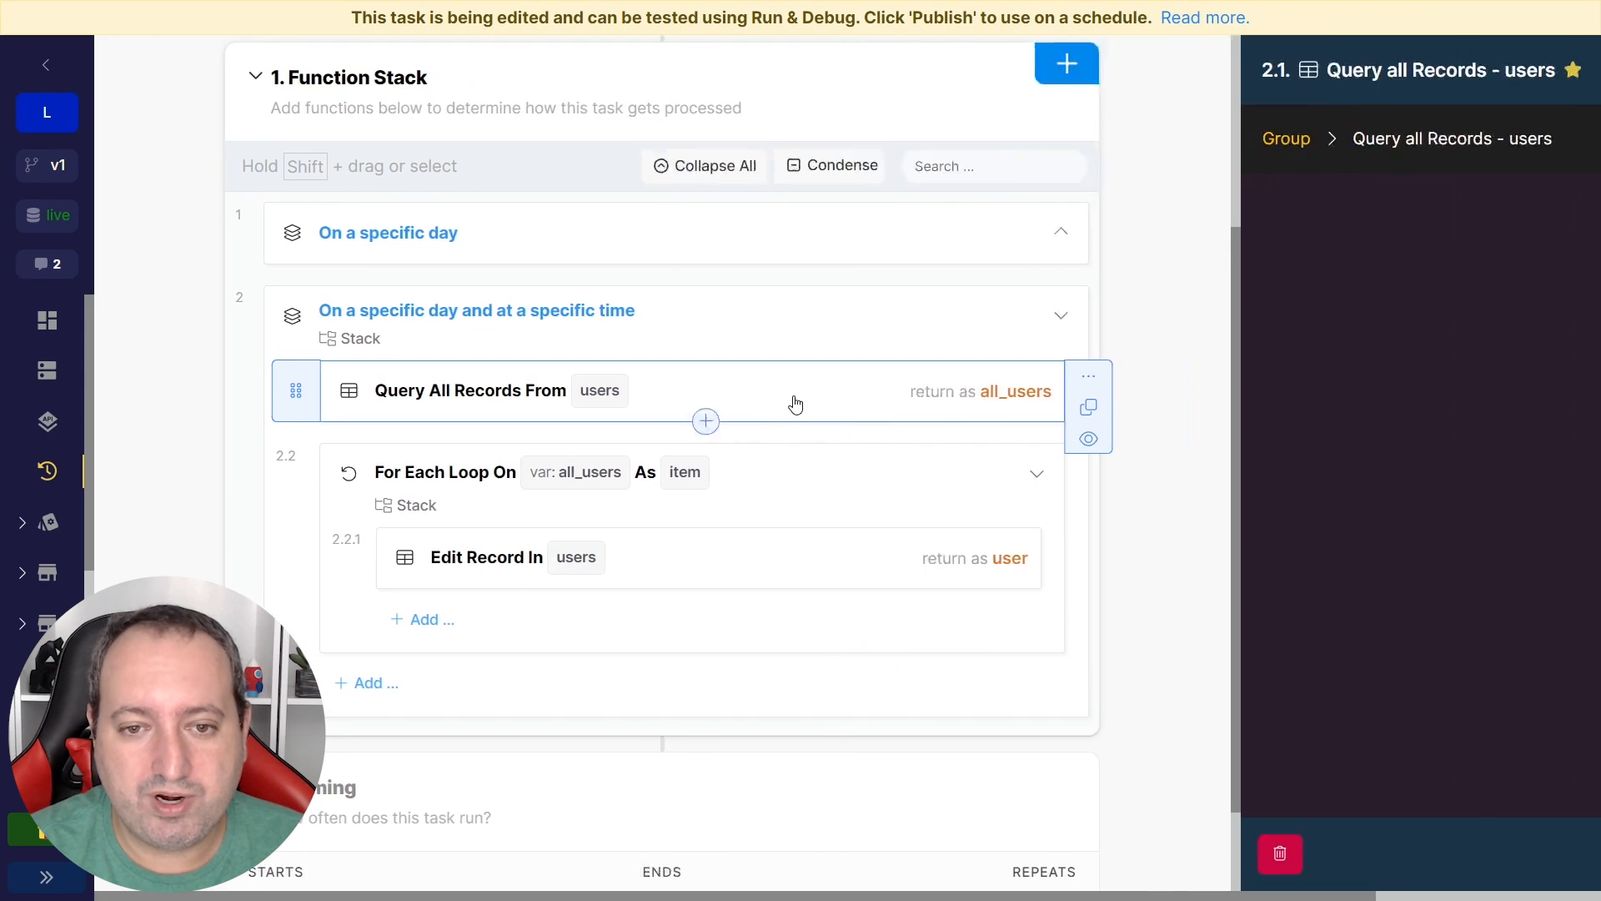
{"action": "left_click", "coordinate": [1560, 428]}
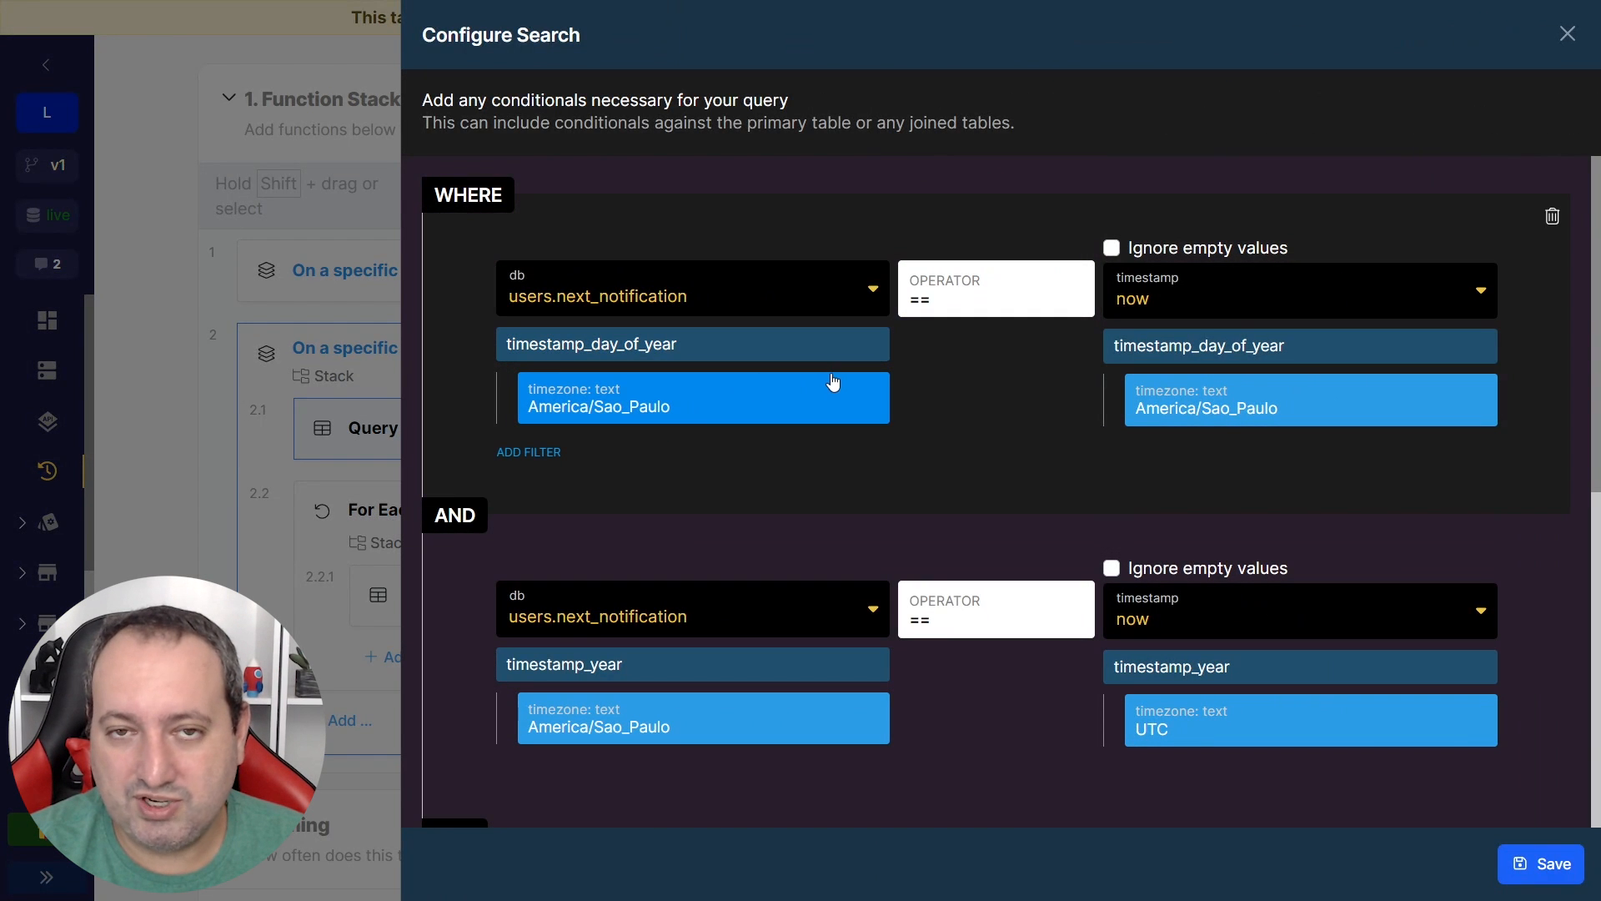
{"action": "scroll", "coordinate": [940, 464], "scroll_direction": "down", "scroll_amount": 7}
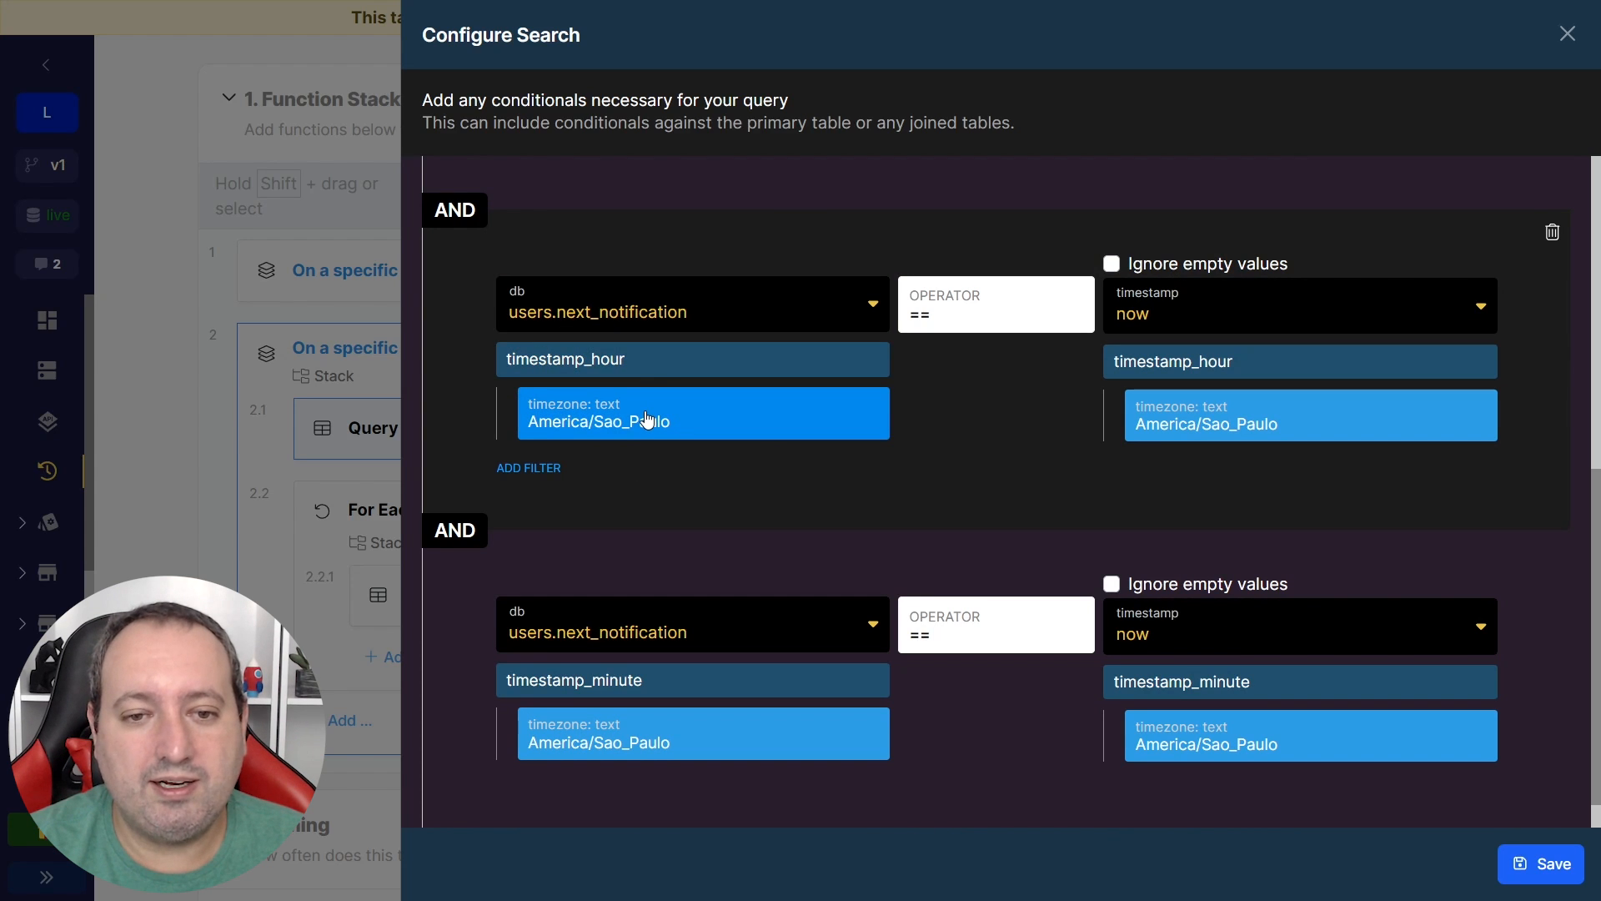
{"action": "double_click", "coordinate": [679, 315]}
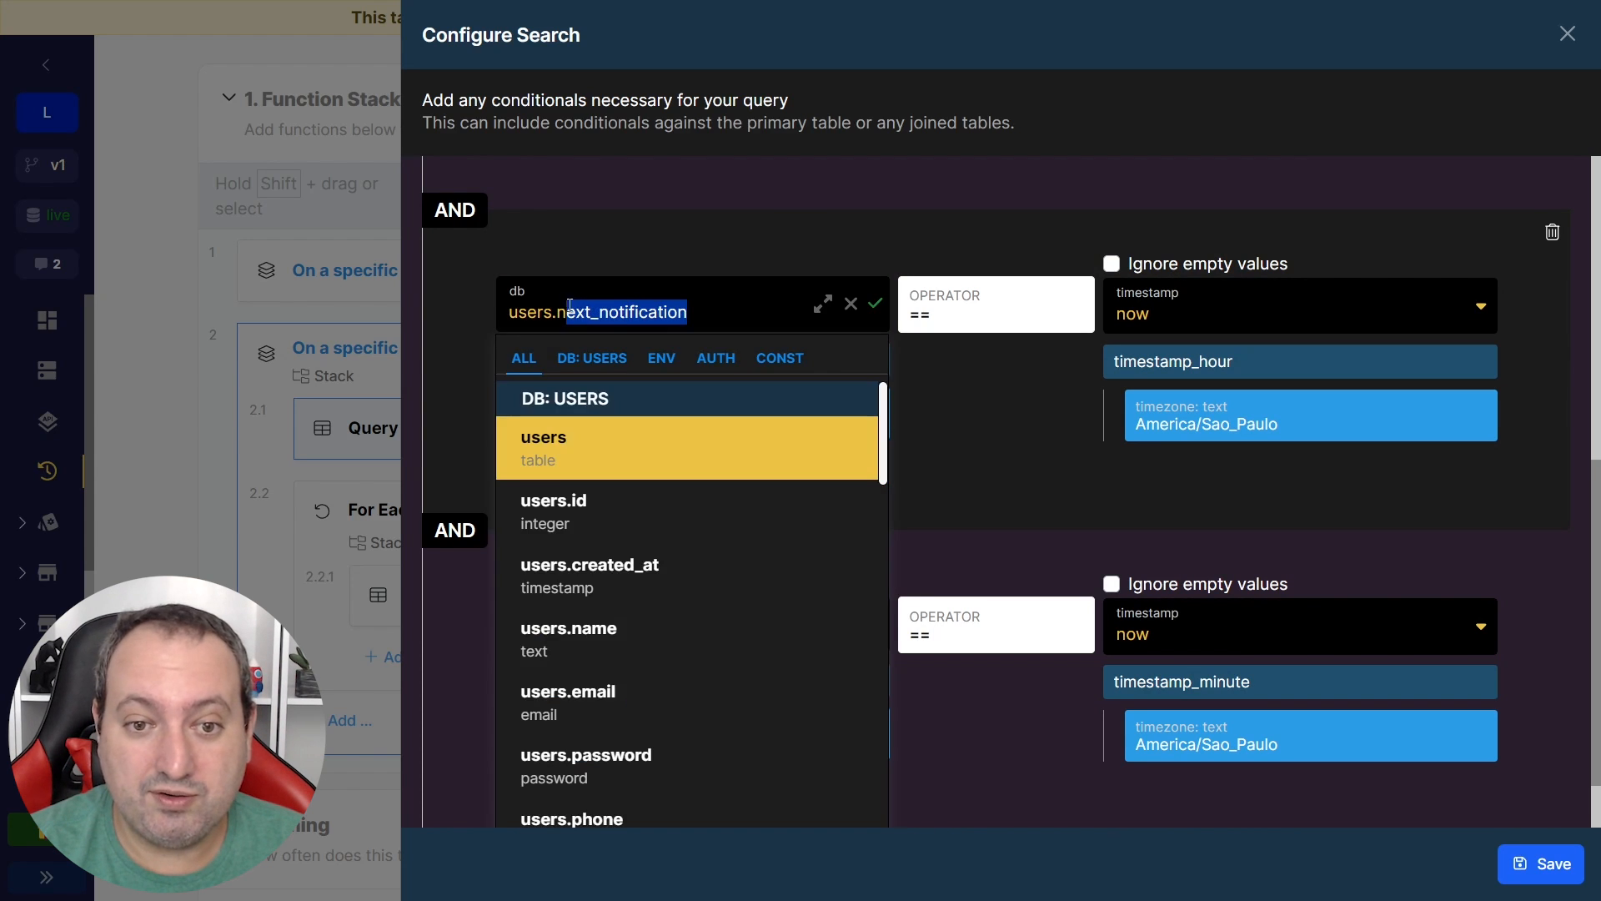
{"action": "left_click", "coordinate": [639, 231]}
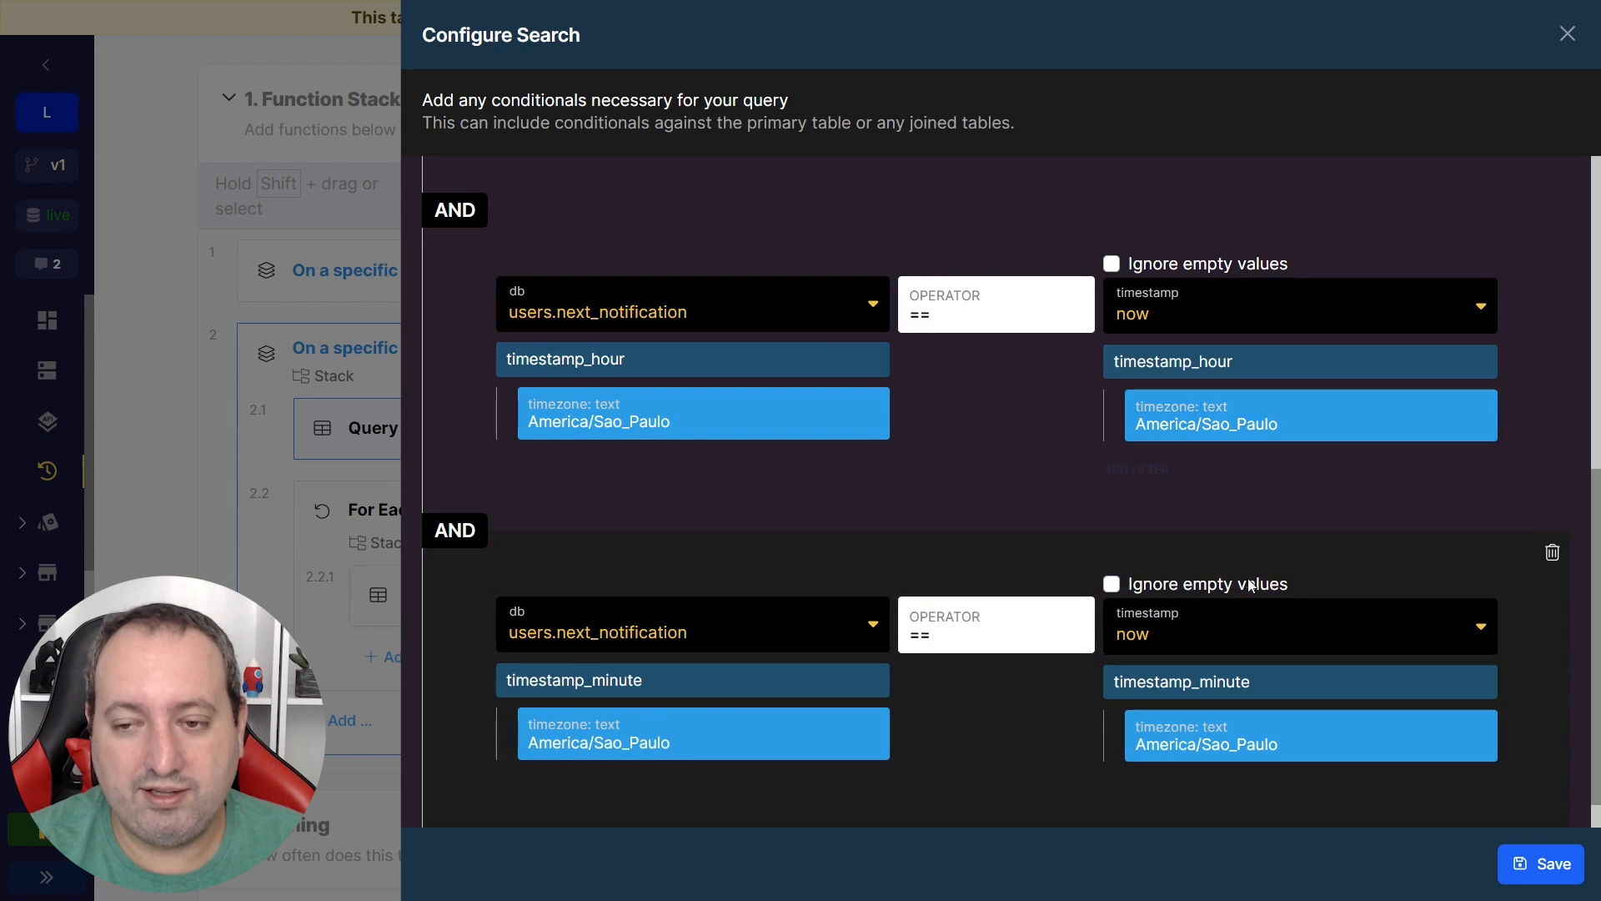
{"action": "scroll", "coordinate": [1248, 604], "scroll_direction": "up", "scroll_amount": 8}
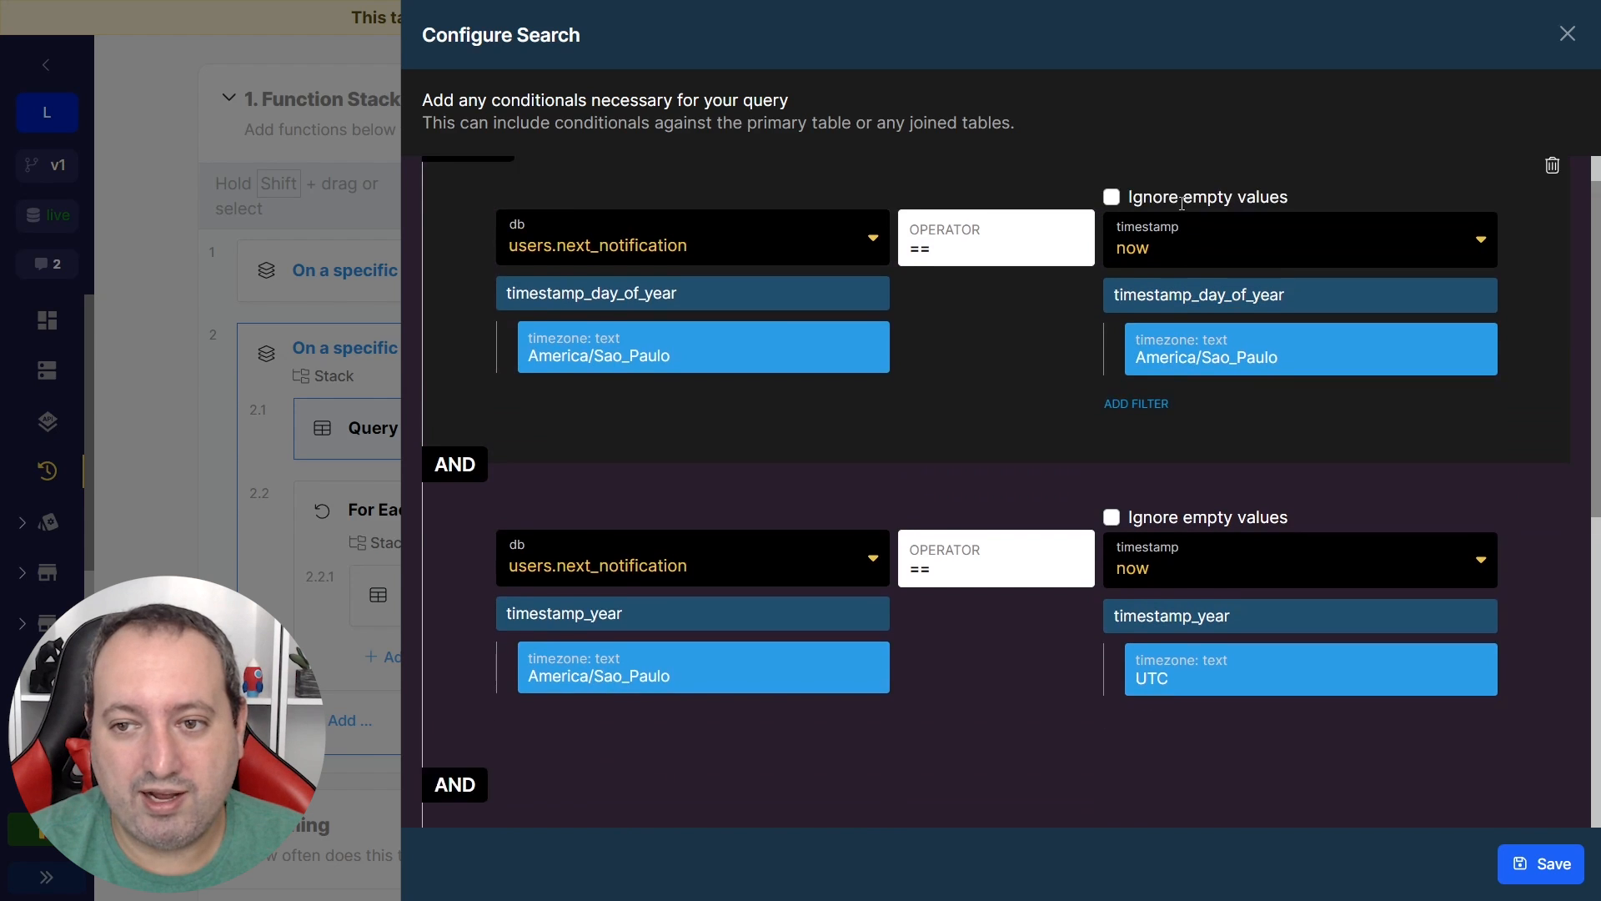
{"action": "scroll", "coordinate": [1166, 306], "scroll_direction": "down", "scroll_amount": 8}
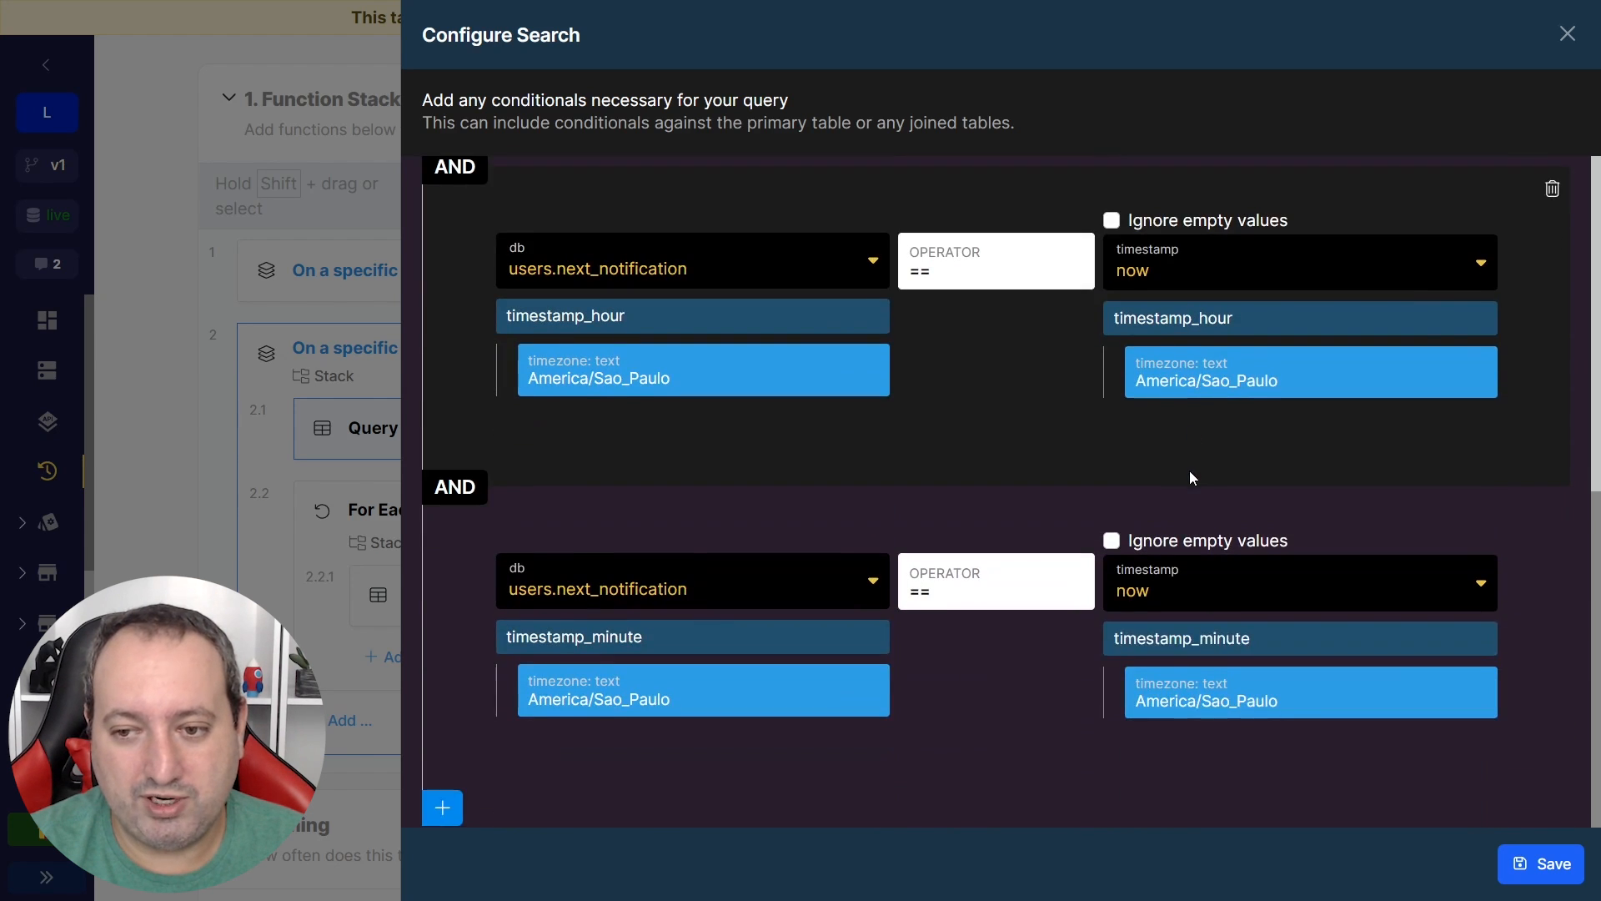
{"action": "left_click", "coordinate": [1545, 868]}
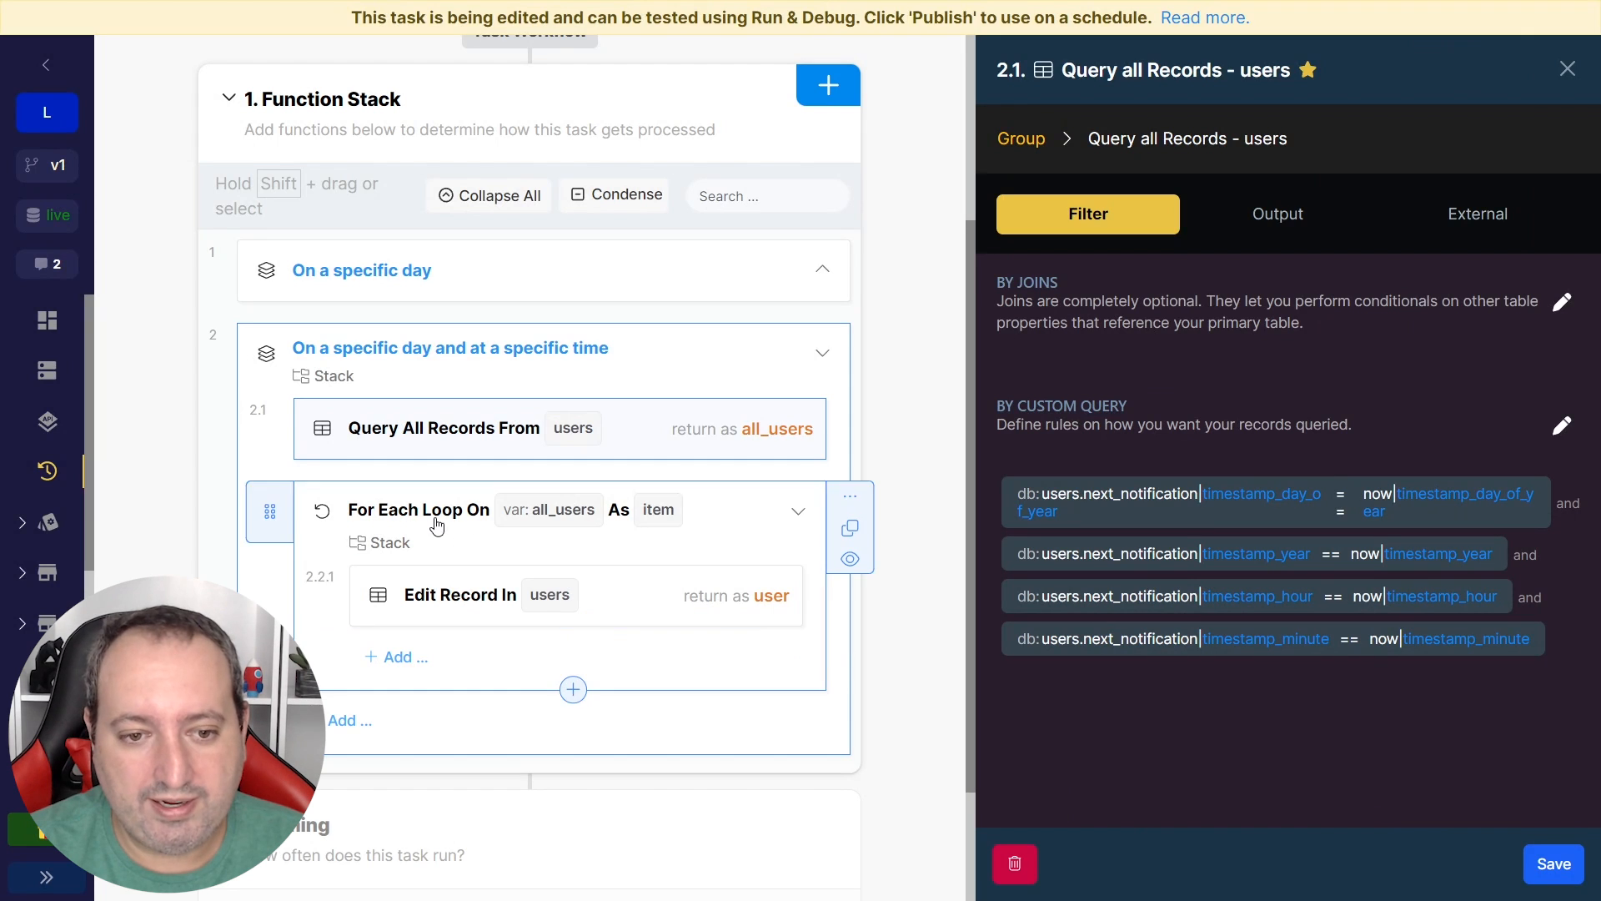
Step: Review the notified setting in the Edit Record function of the specific day and time group, and save the function
{"action": "left_click", "coordinate": [422, 594]}
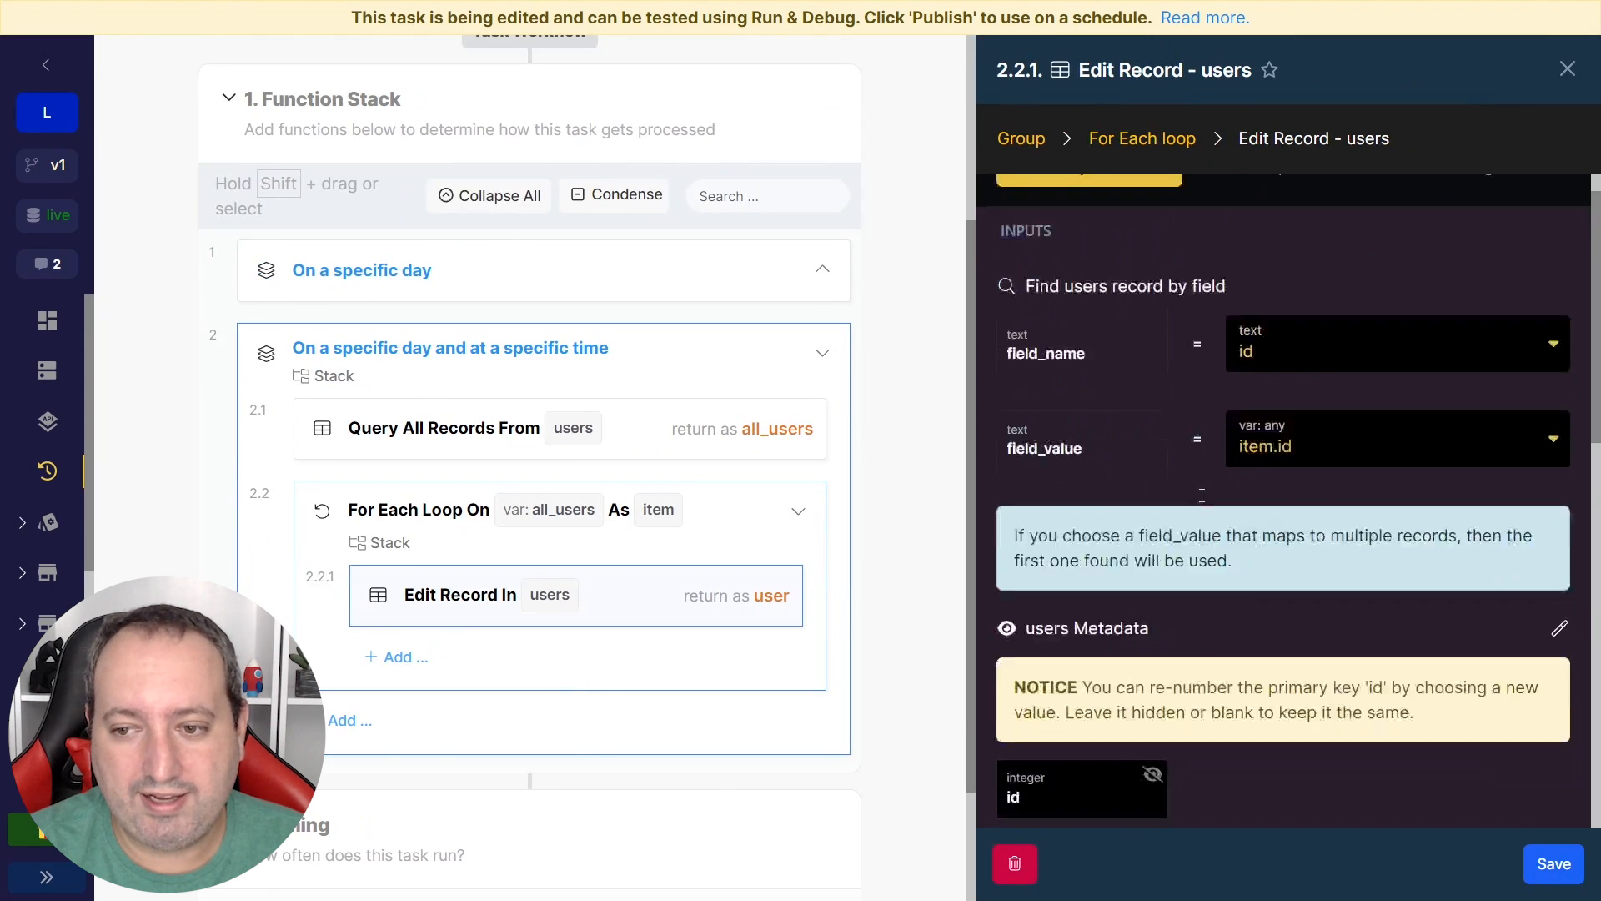
{"action": "scroll", "coordinate": [1204, 504], "scroll_direction": "down", "scroll_amount": 10}
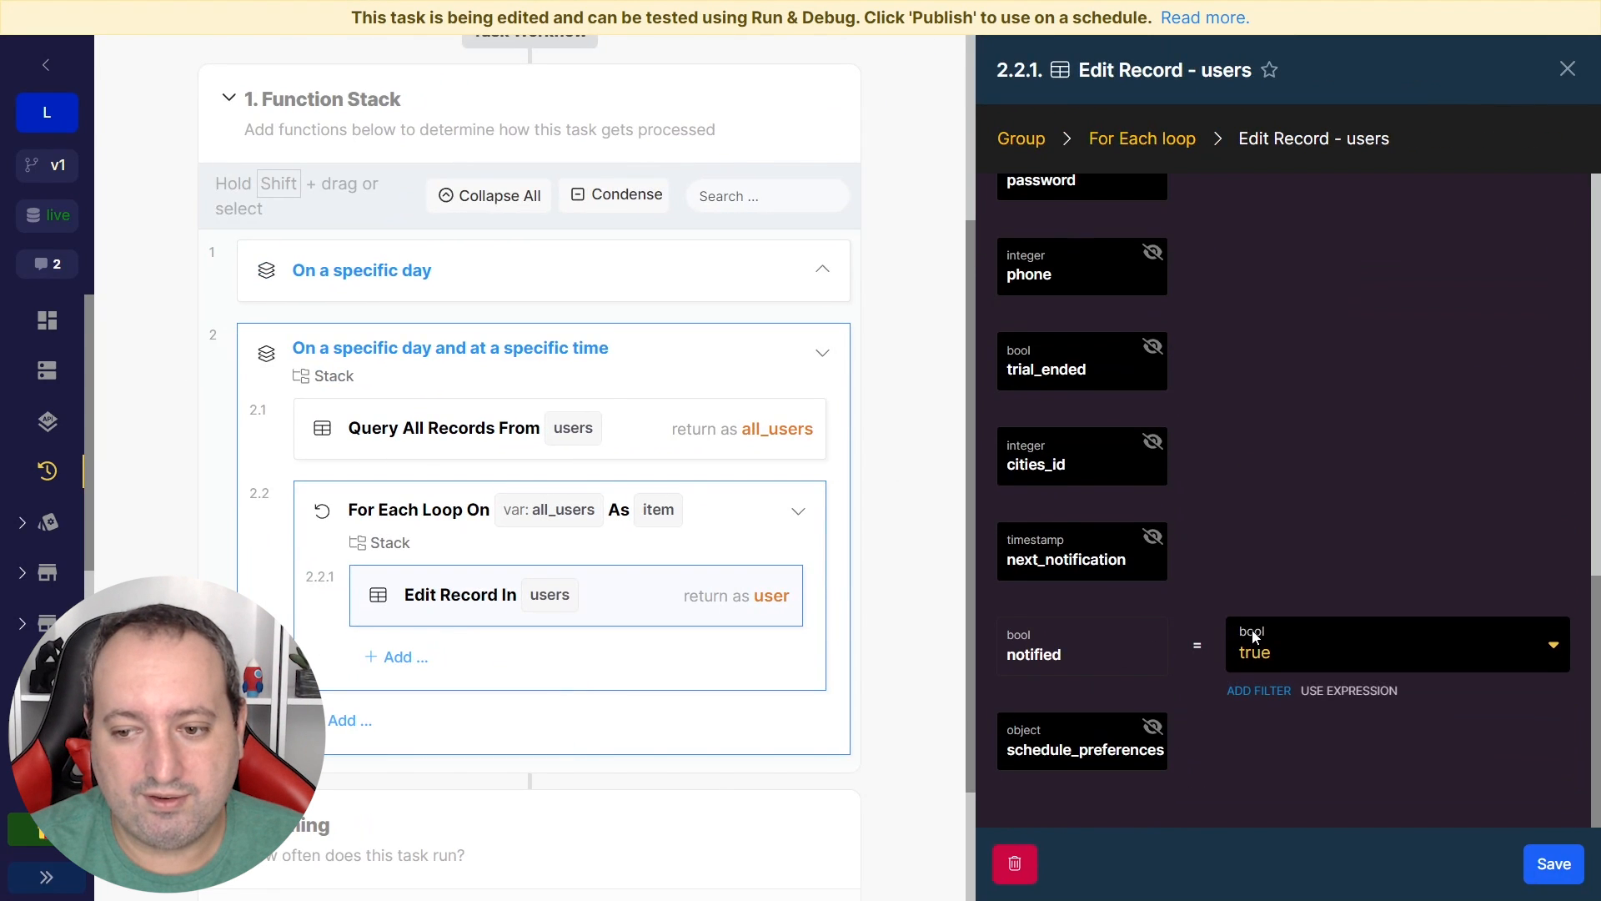
{"action": "left_click", "coordinate": [1542, 864]}
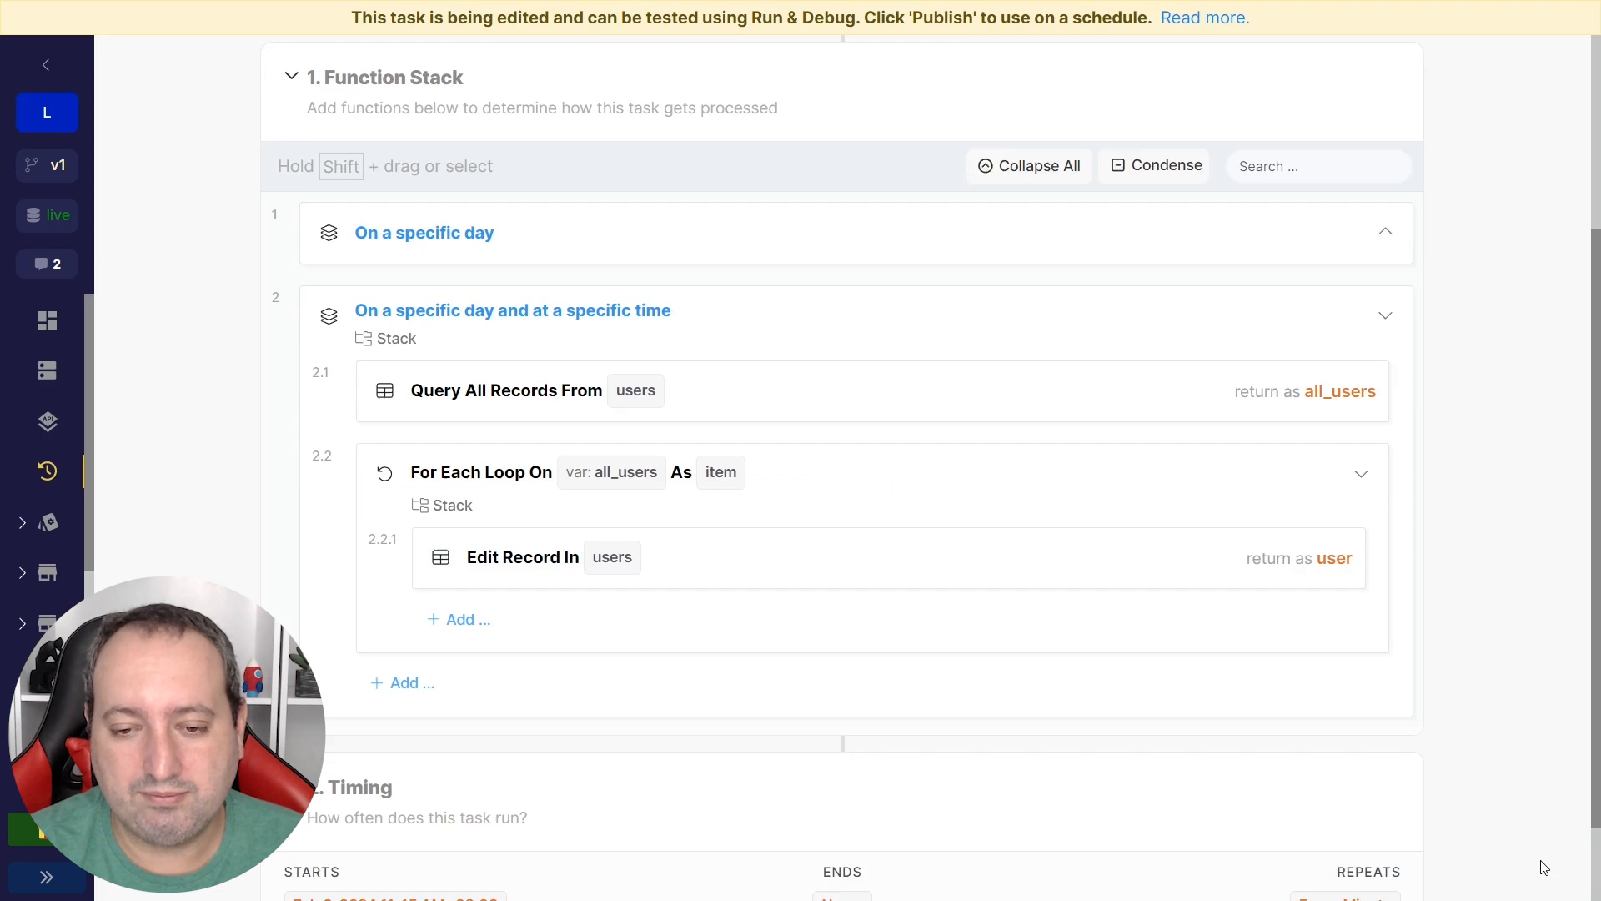
{"action": "scroll", "coordinate": [1289, 625], "scroll_direction": "up", "scroll_amount": 4}
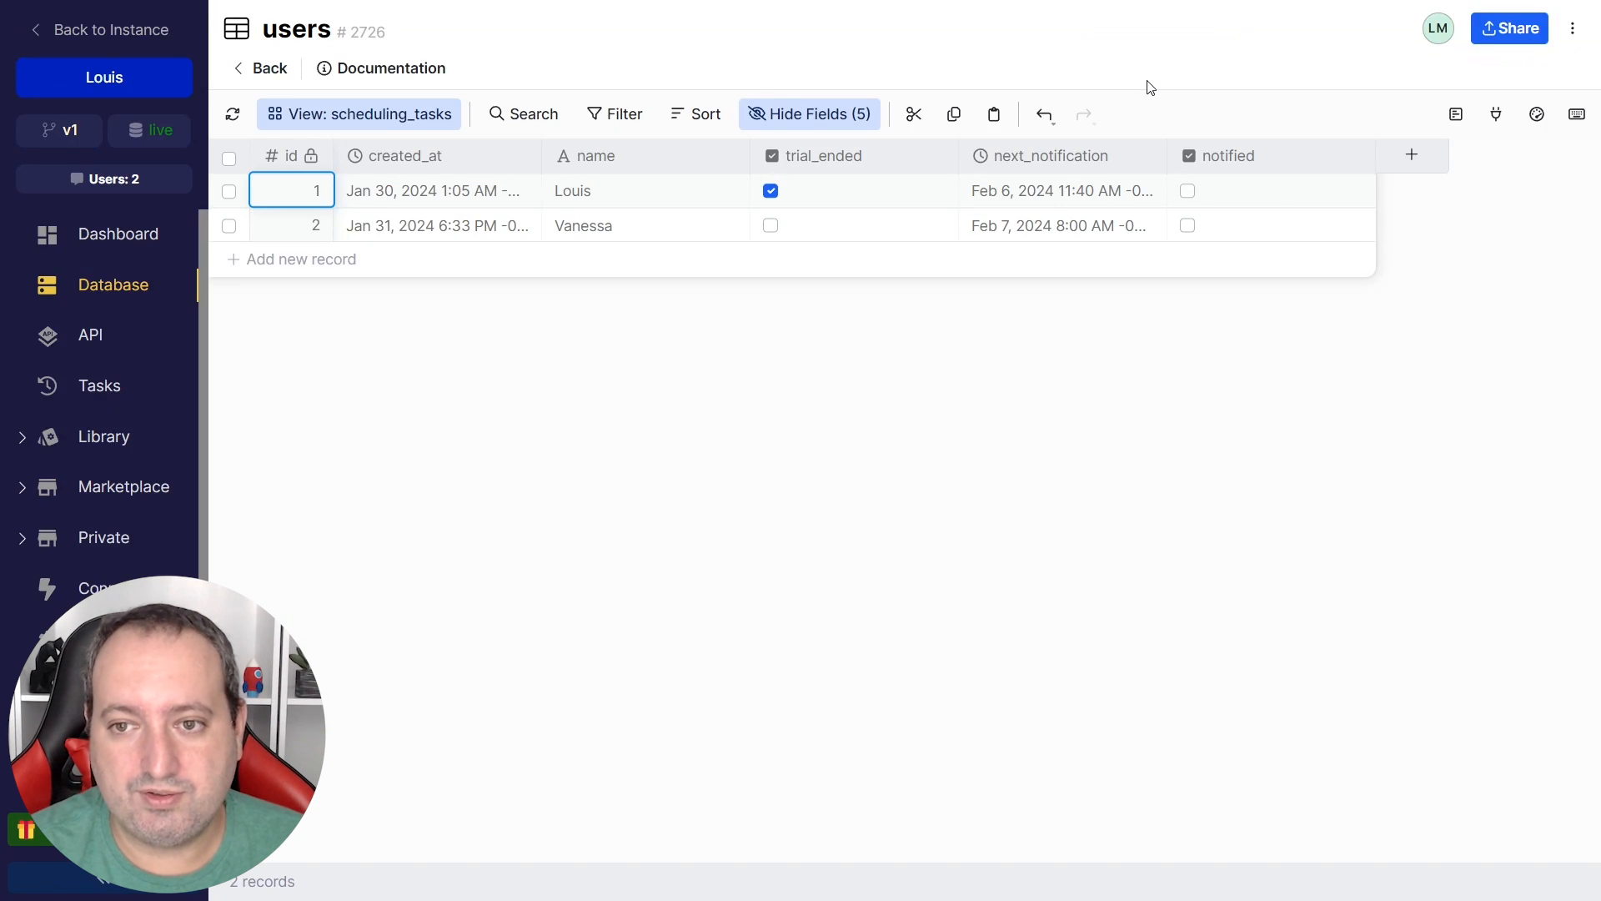
Step: In the users table, set record 1's next_notification to Feb 6, 2024 11:49 AM and apply it
{"action": "double_click", "coordinate": [1076, 191]}
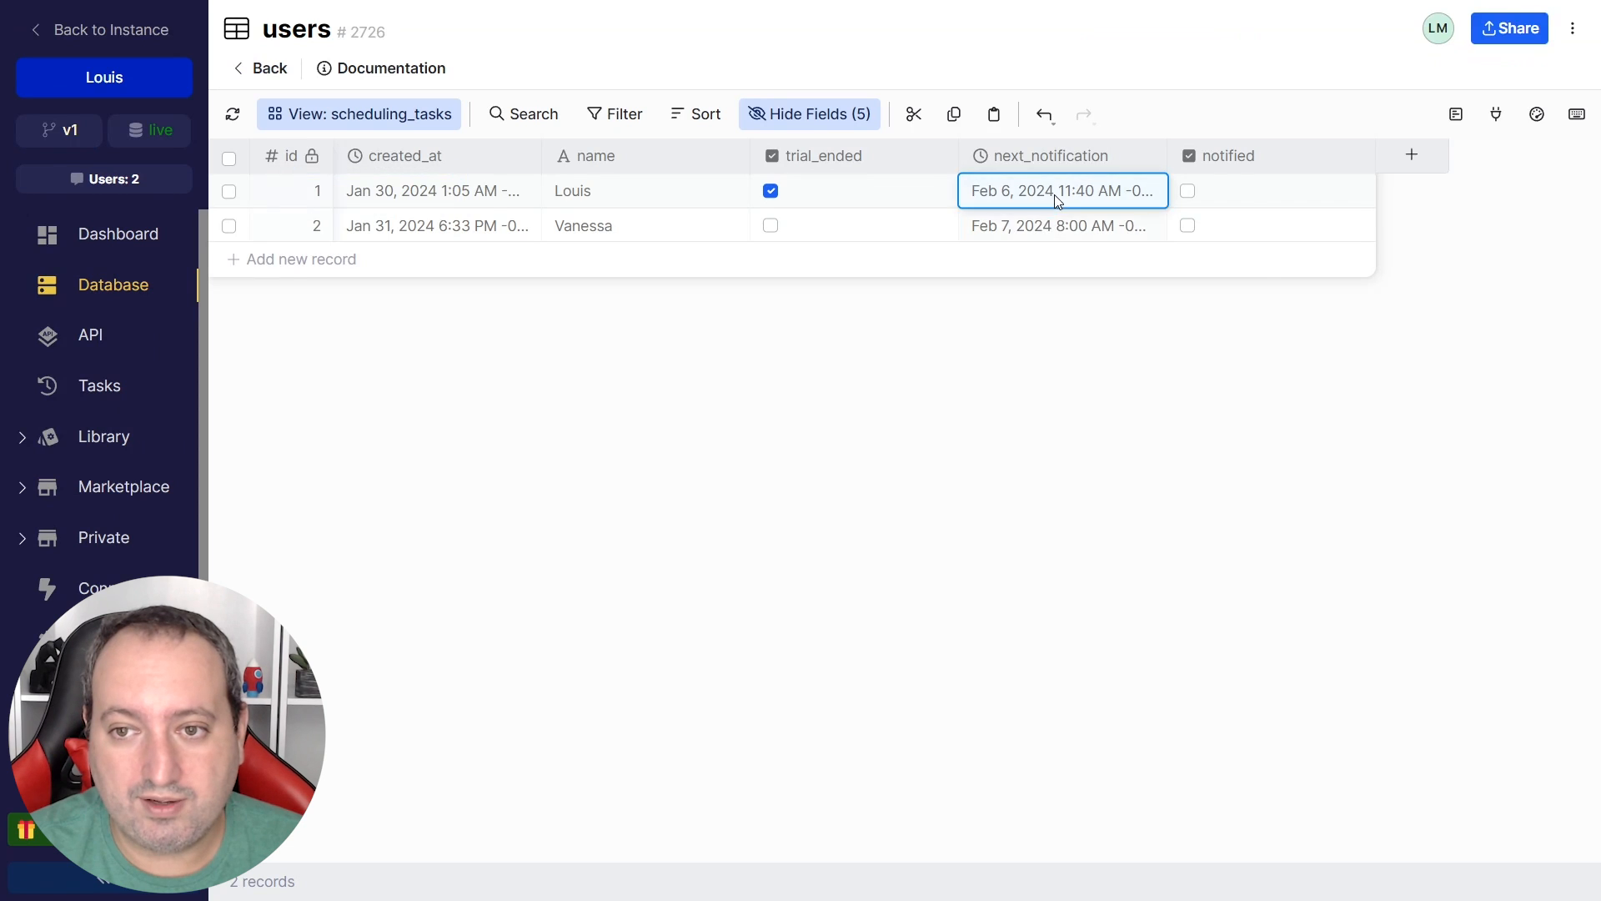
{"action": "left_click", "coordinate": [1076, 525]}
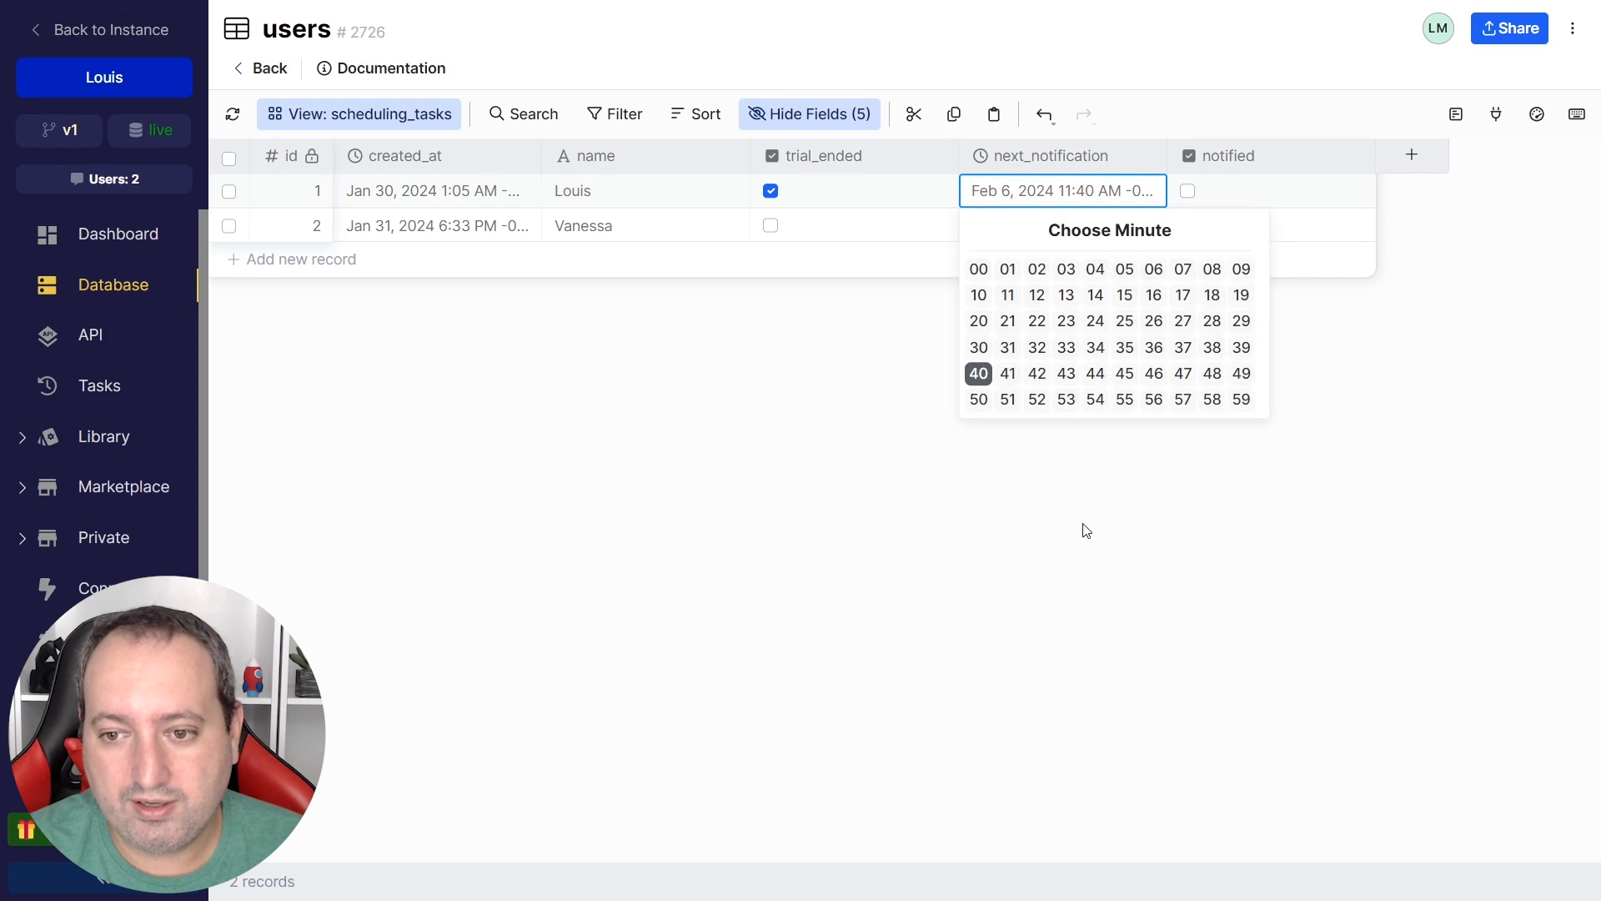
{"action": "left_click", "coordinate": [1242, 375]}
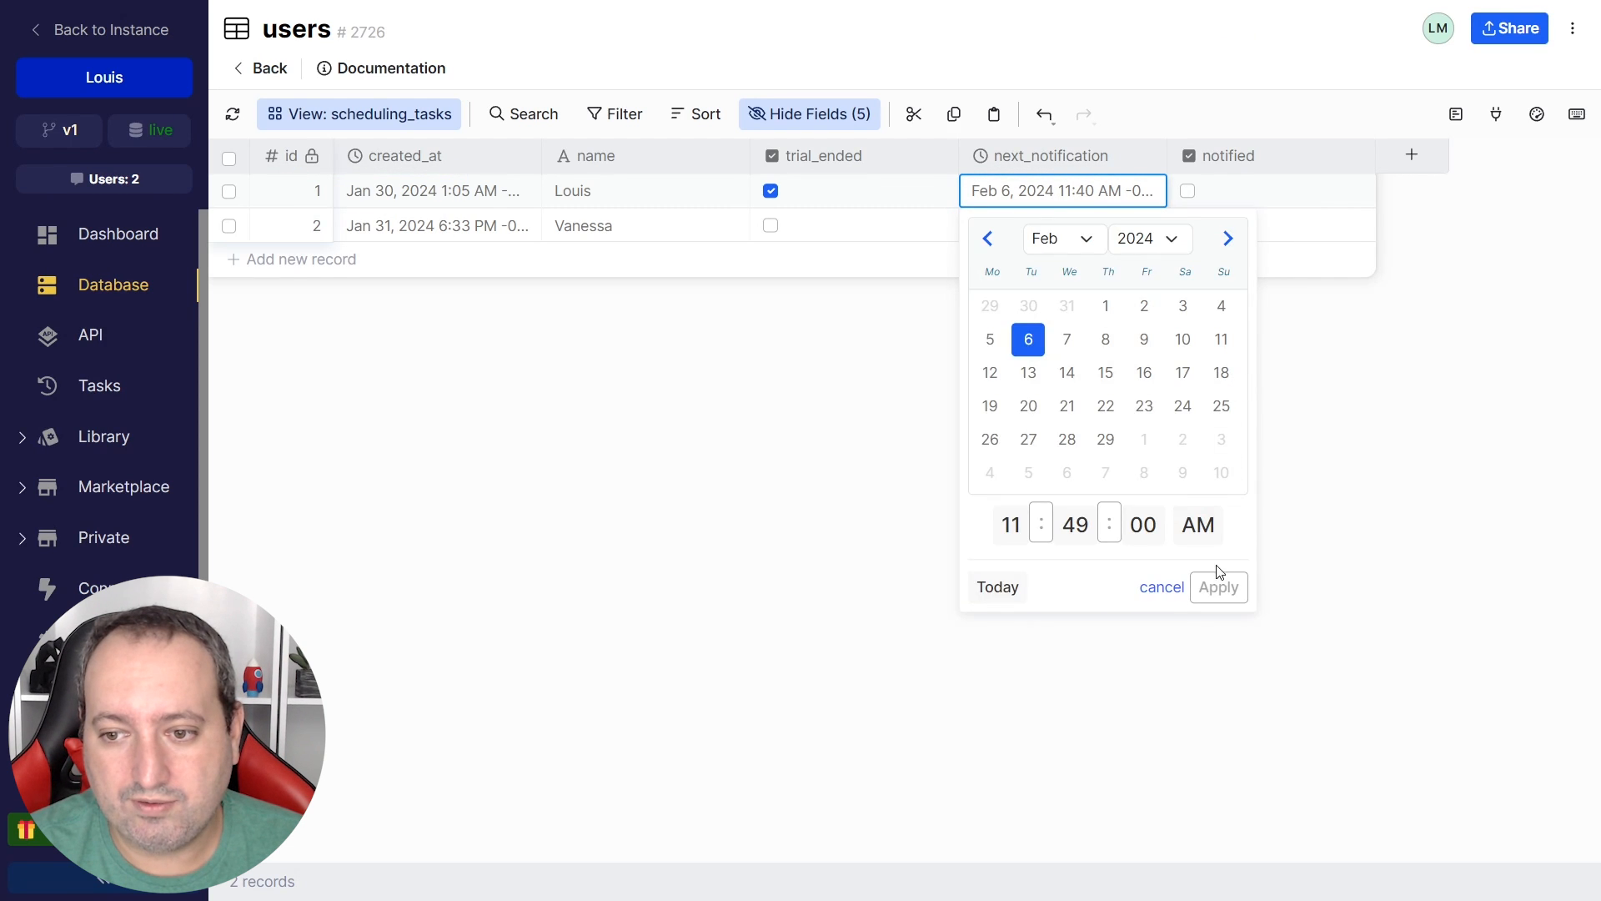
{"action": "left_click", "coordinate": [1216, 587]}
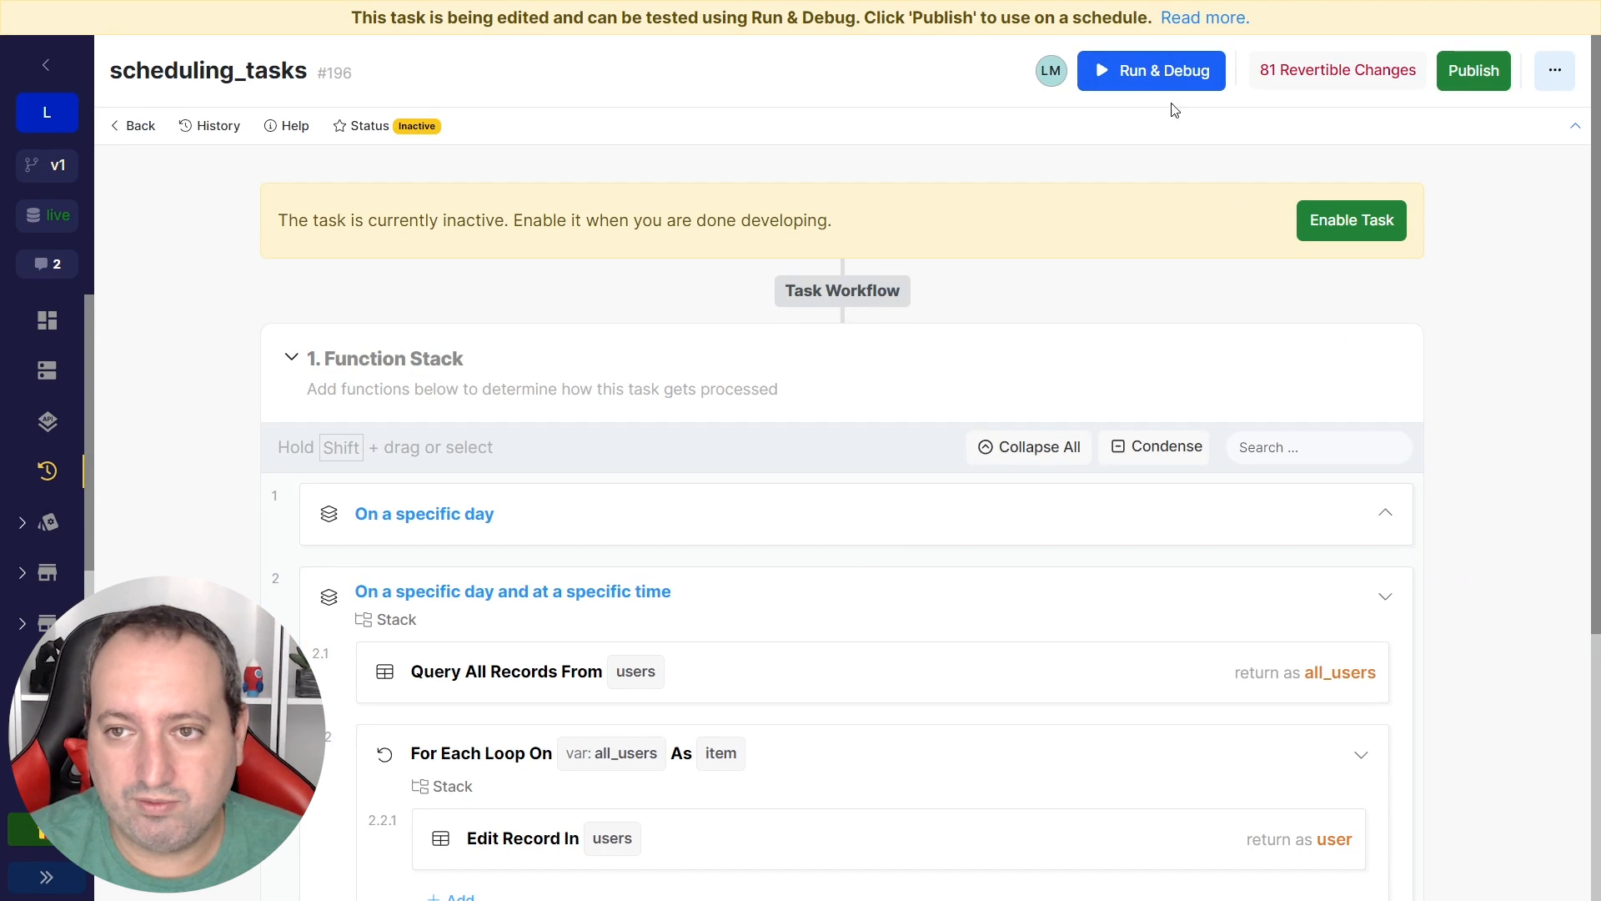
Step: Run the scheduling_tasks task in Run & Debug and refresh the users table to check record 1's notified value
{"action": "left_click", "coordinate": [1168, 71]}
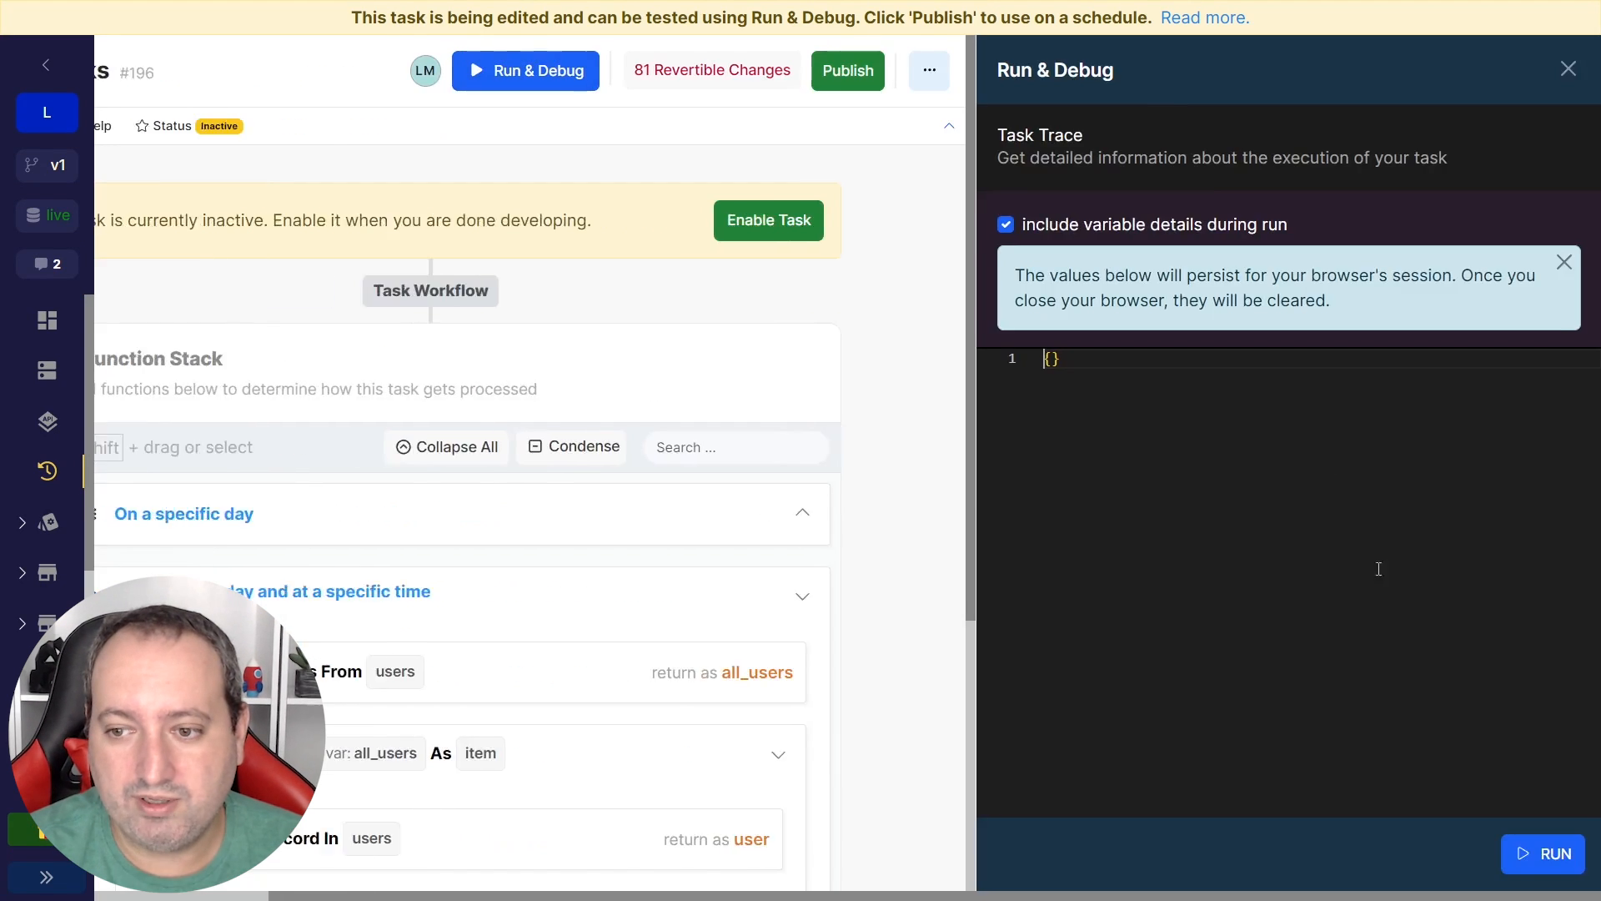
{"action": "left_click", "coordinate": [1543, 853]}
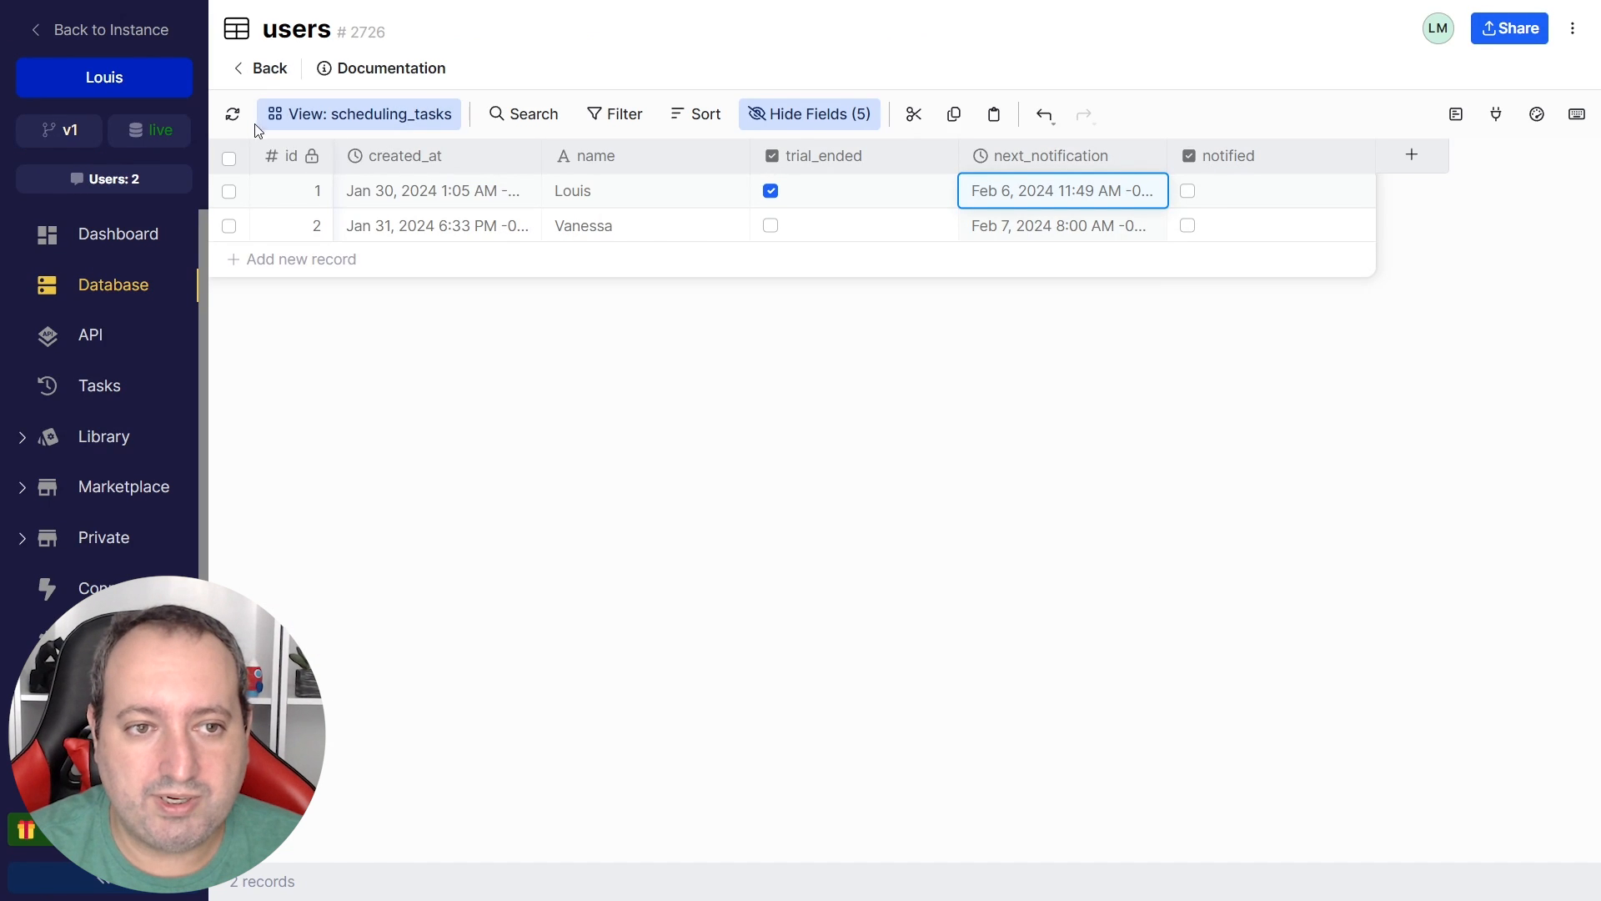
{"action": "left_click", "coordinate": [233, 116]}
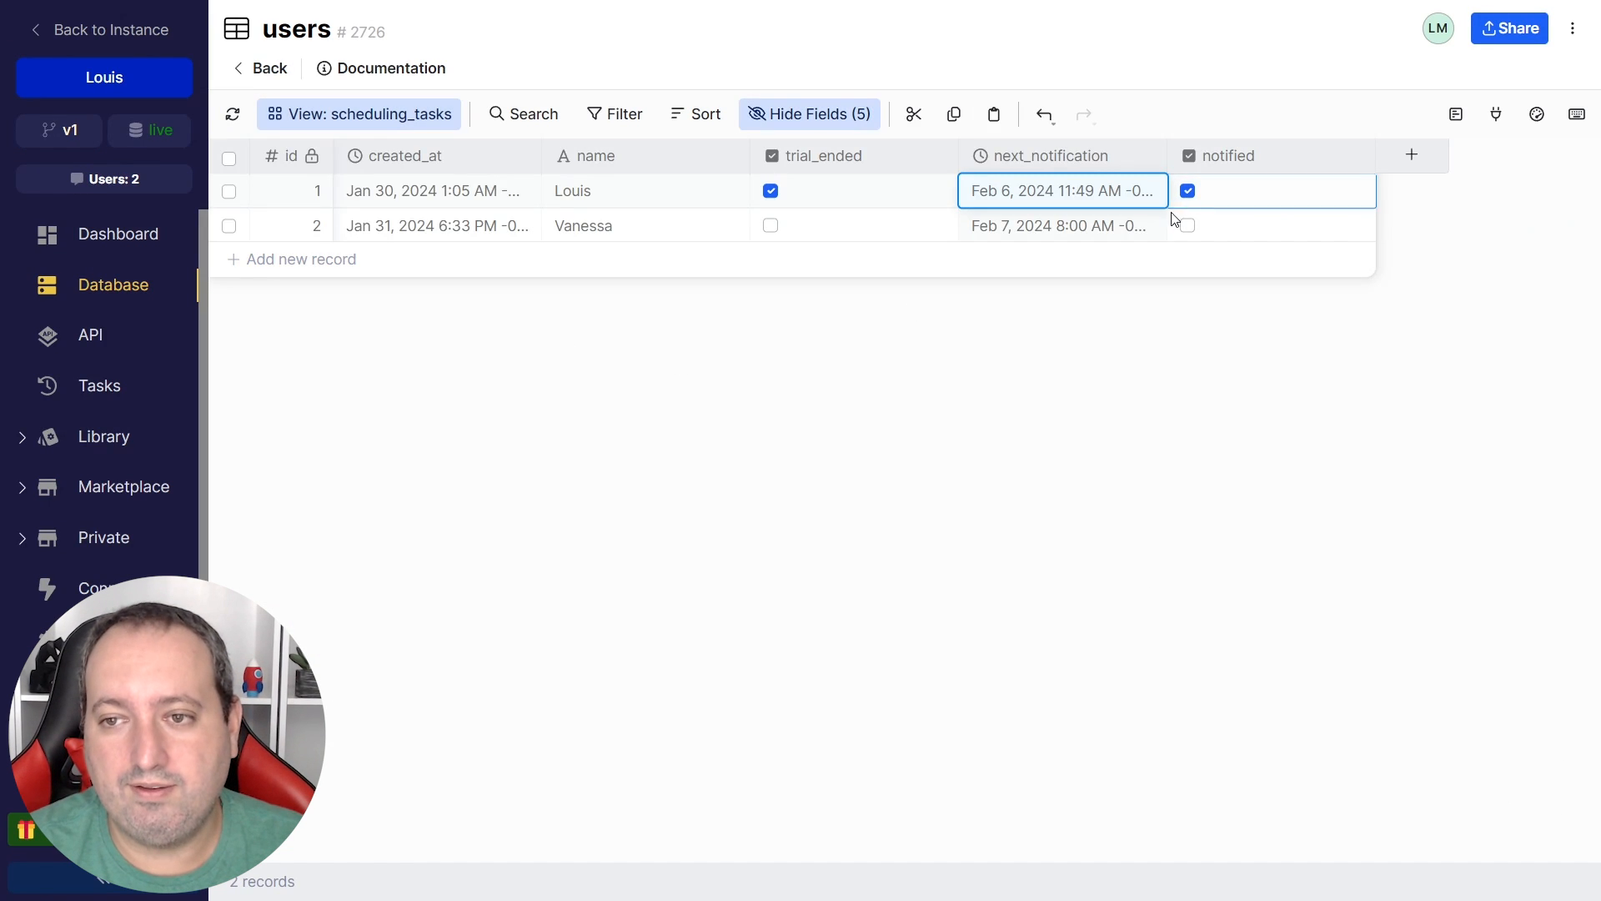
{"action": "left_click", "coordinate": [1326, 331]}
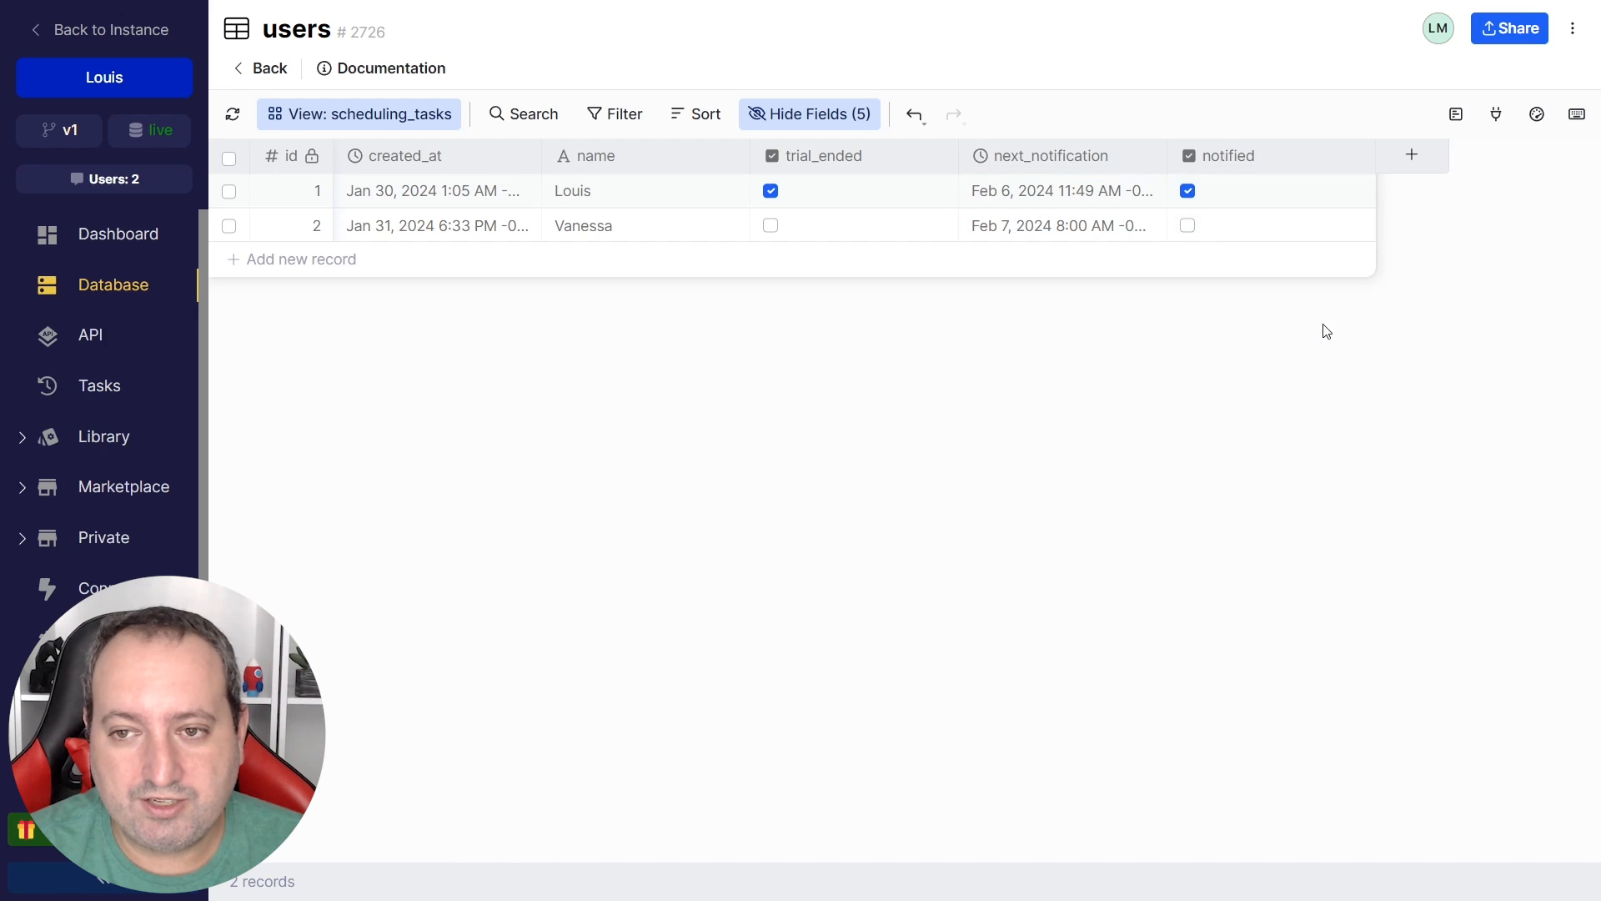
Step: Clear record 1's notified flag, and re-run the task to check whether the refreshed users table changes
{"action": "left_click", "coordinate": [1187, 193]}
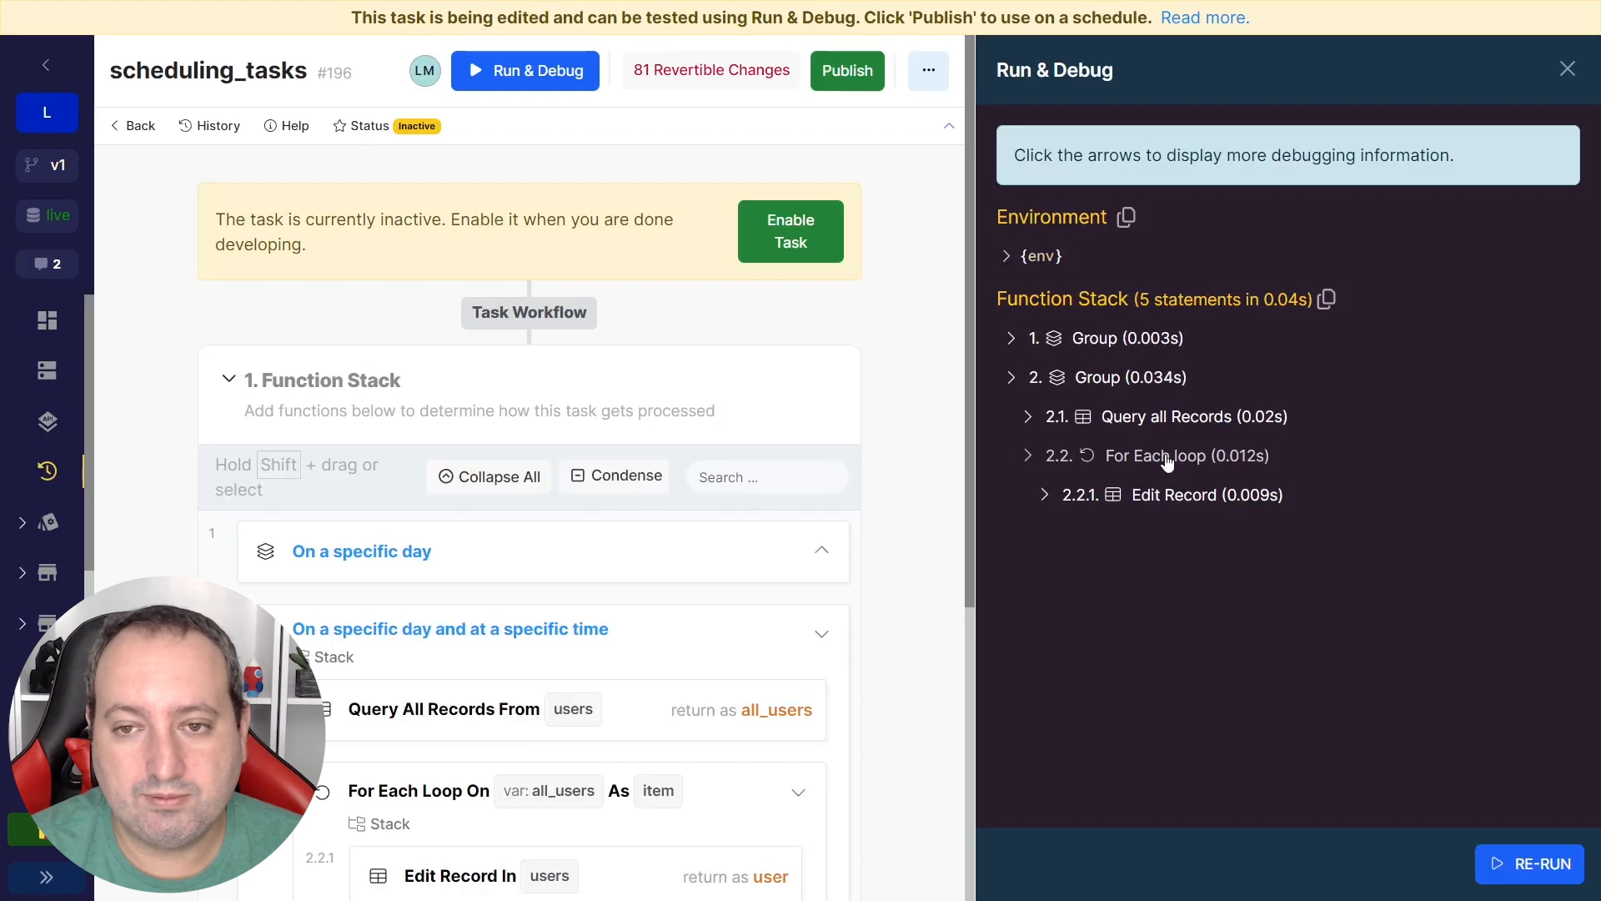
{"action": "scroll", "coordinate": [795, 605], "scroll_direction": "down", "scroll_amount": 1}
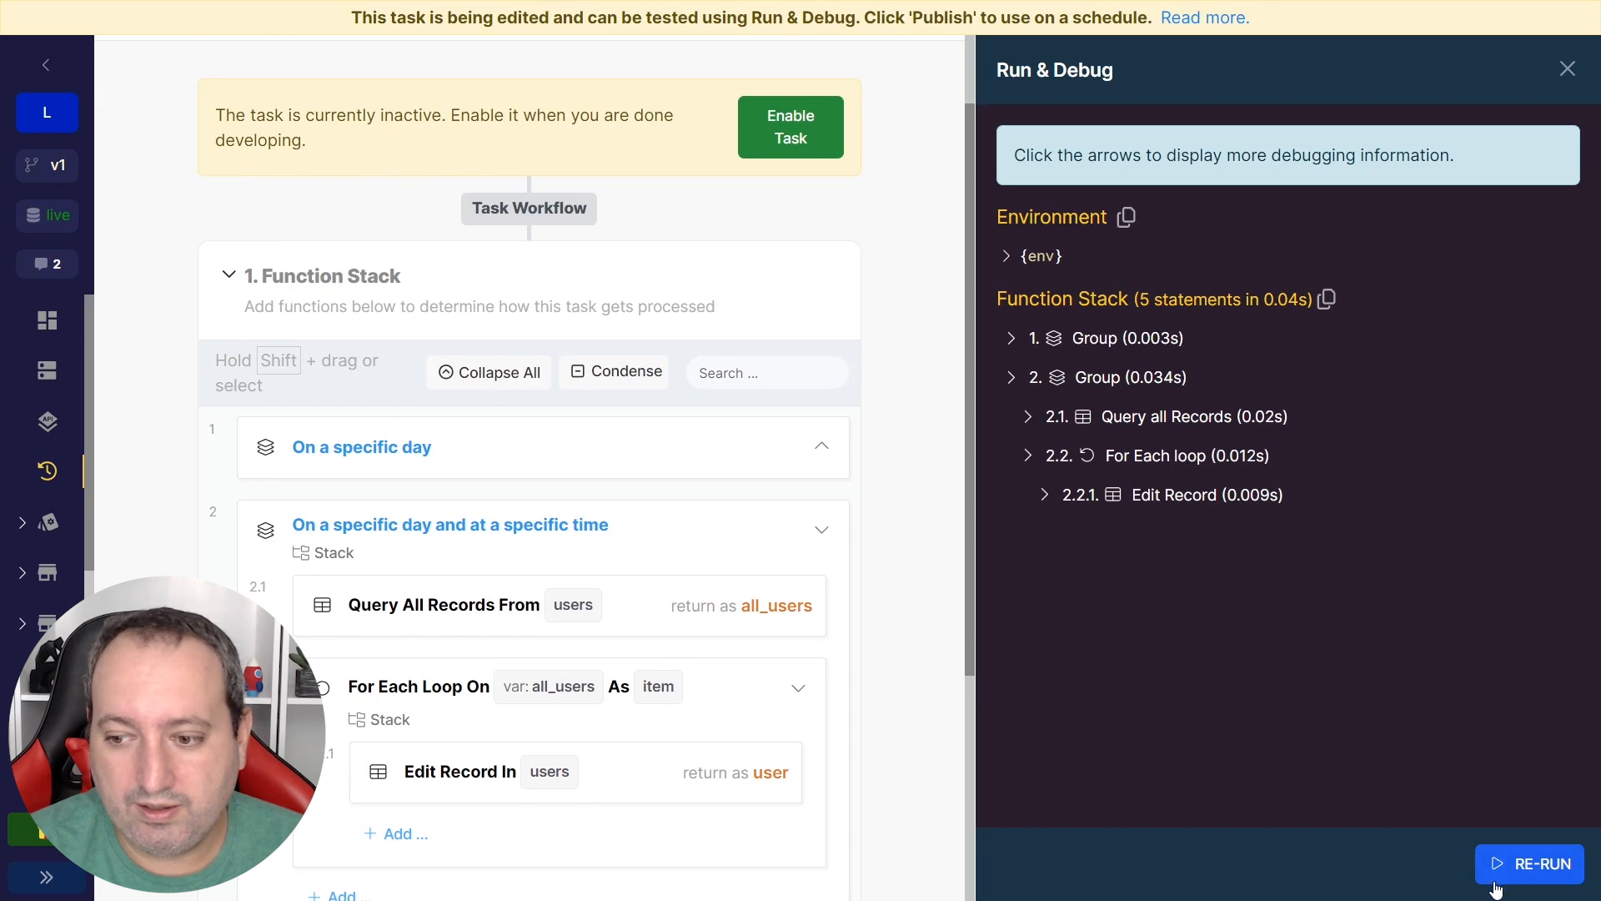
{"action": "left_click", "coordinate": [1506, 863]}
{"action": "left_click", "coordinate": [1027, 455]}
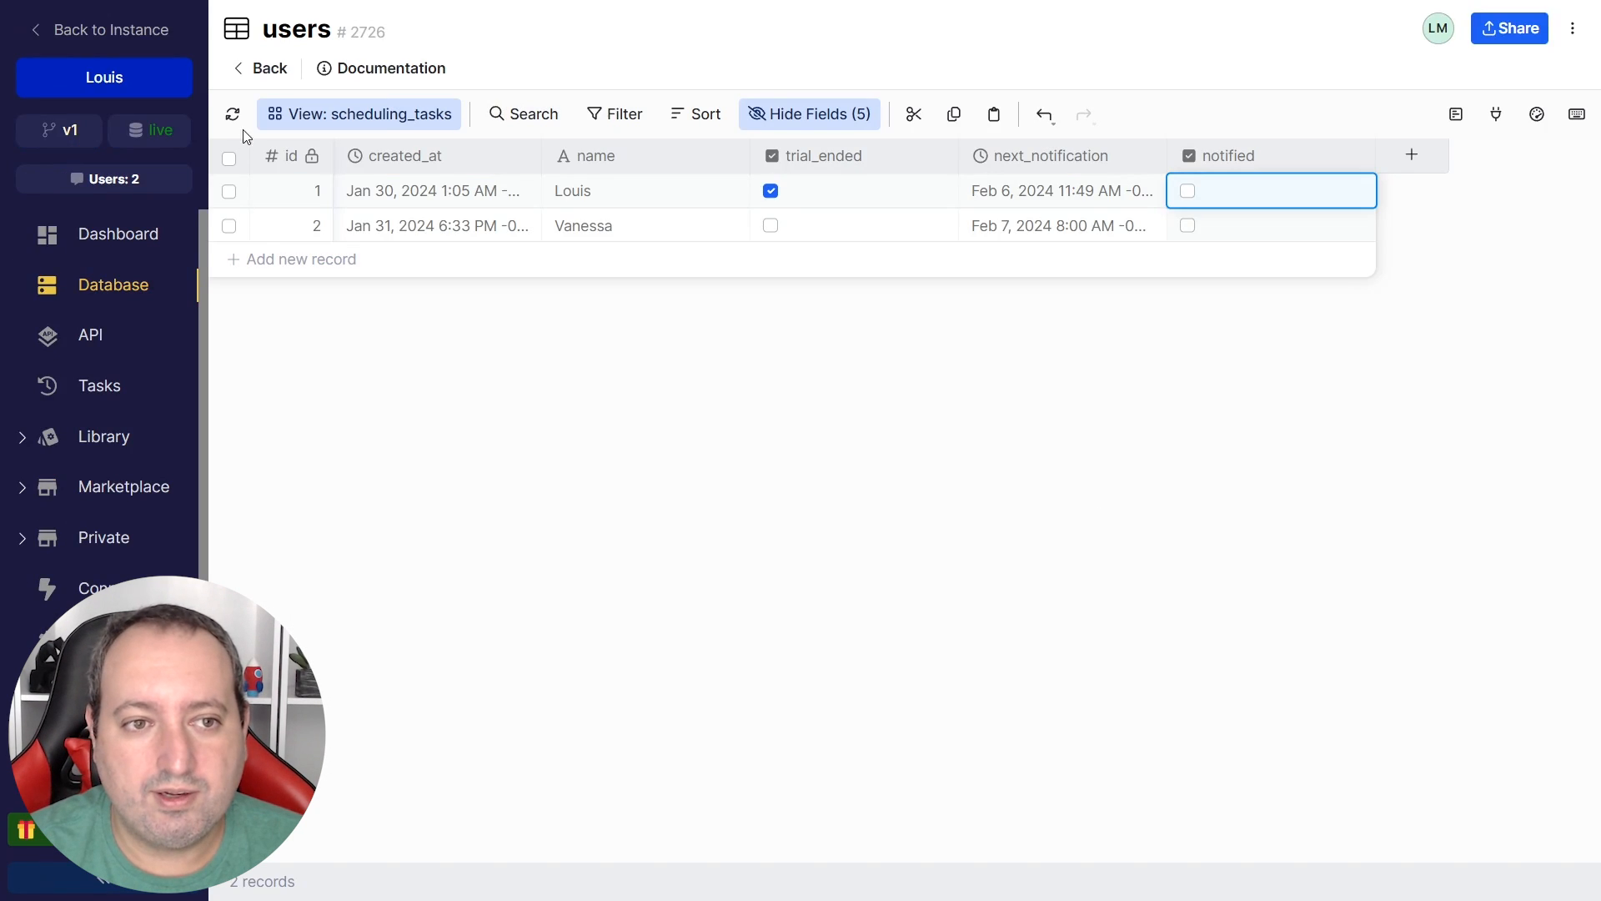
{"action": "left_click", "coordinate": [231, 114]}
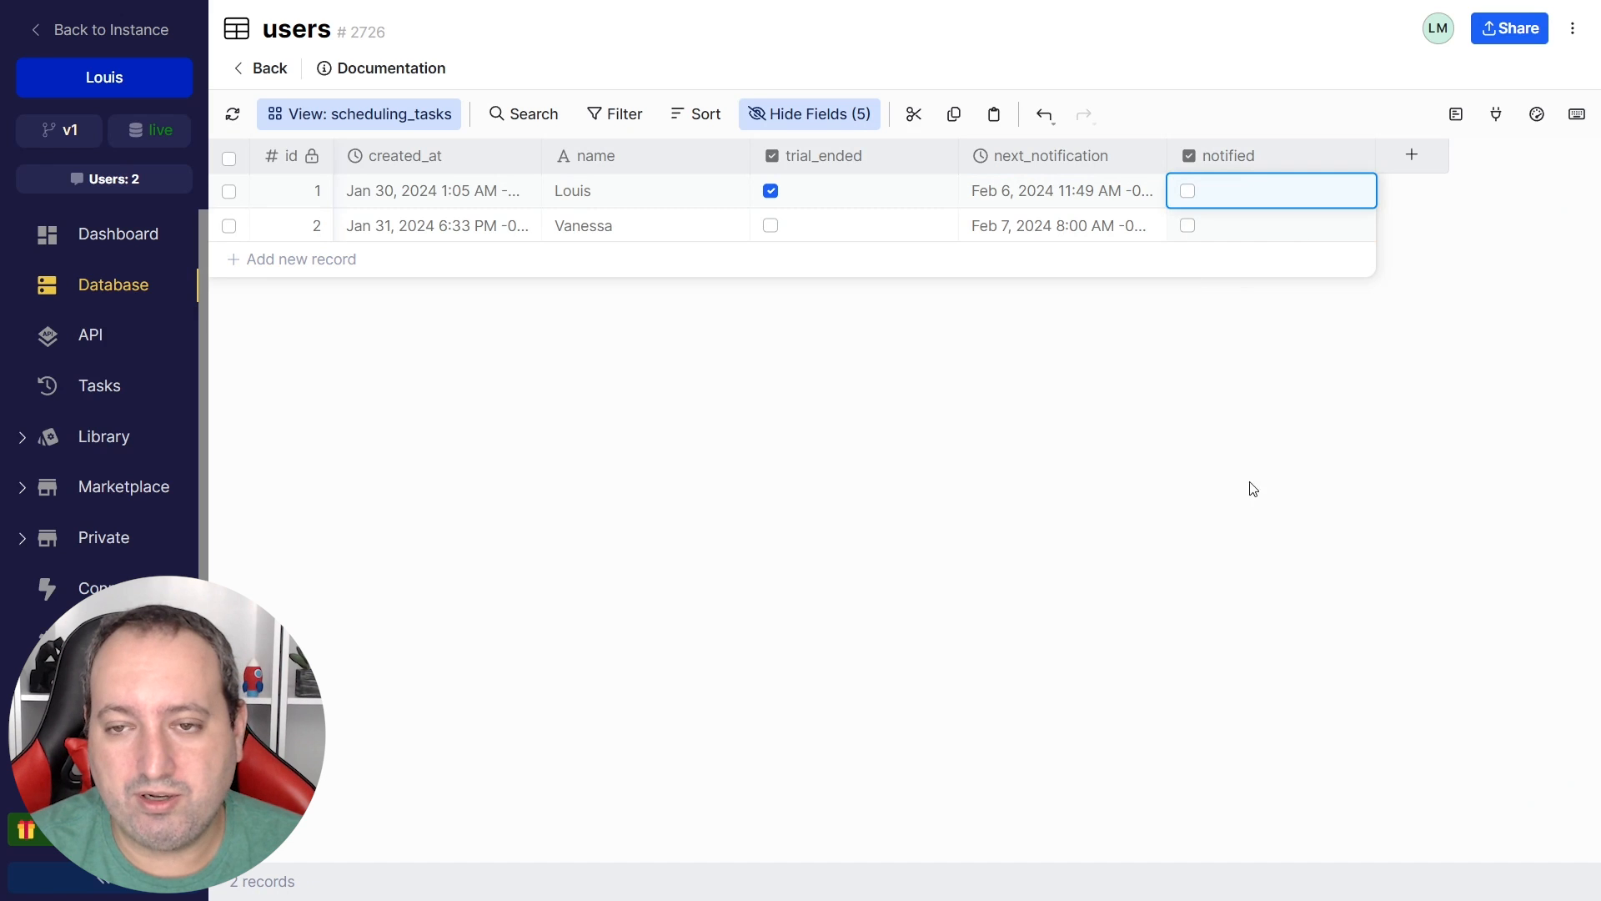